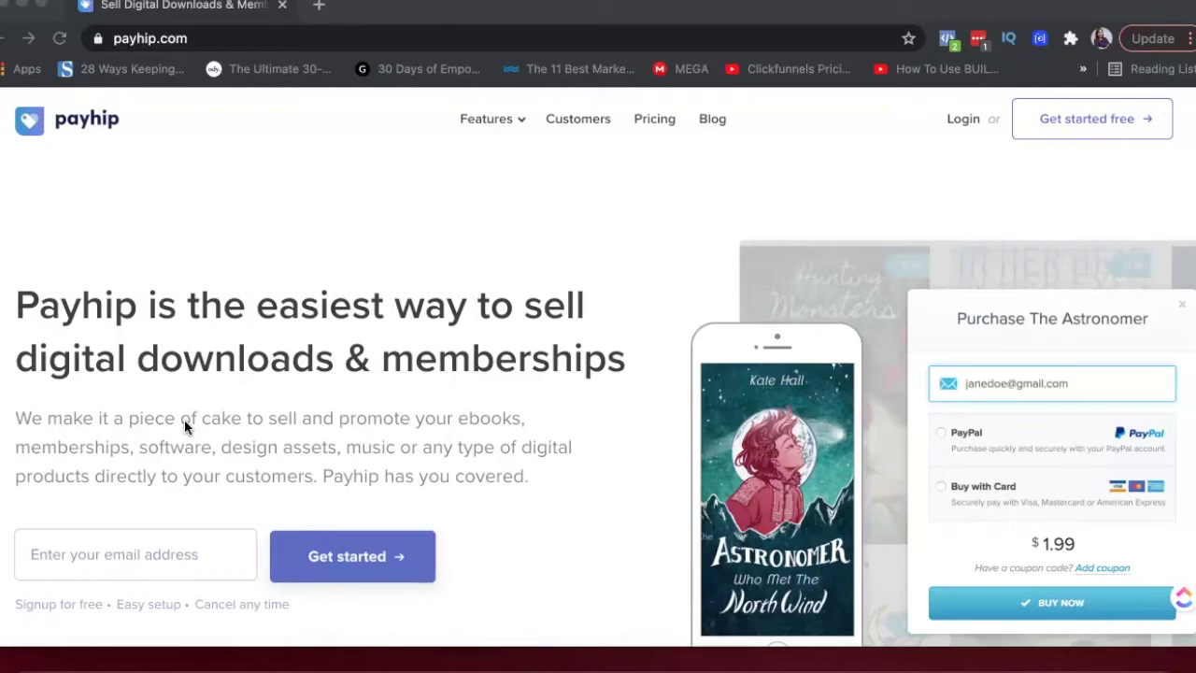
# Step: Look through the Payhip home page, examining the feature categories, seller testimonials, sample products and footer links
pyautogui.scroll(-3, 102, 419)
pyautogui.scroll(-2, 103, 422)
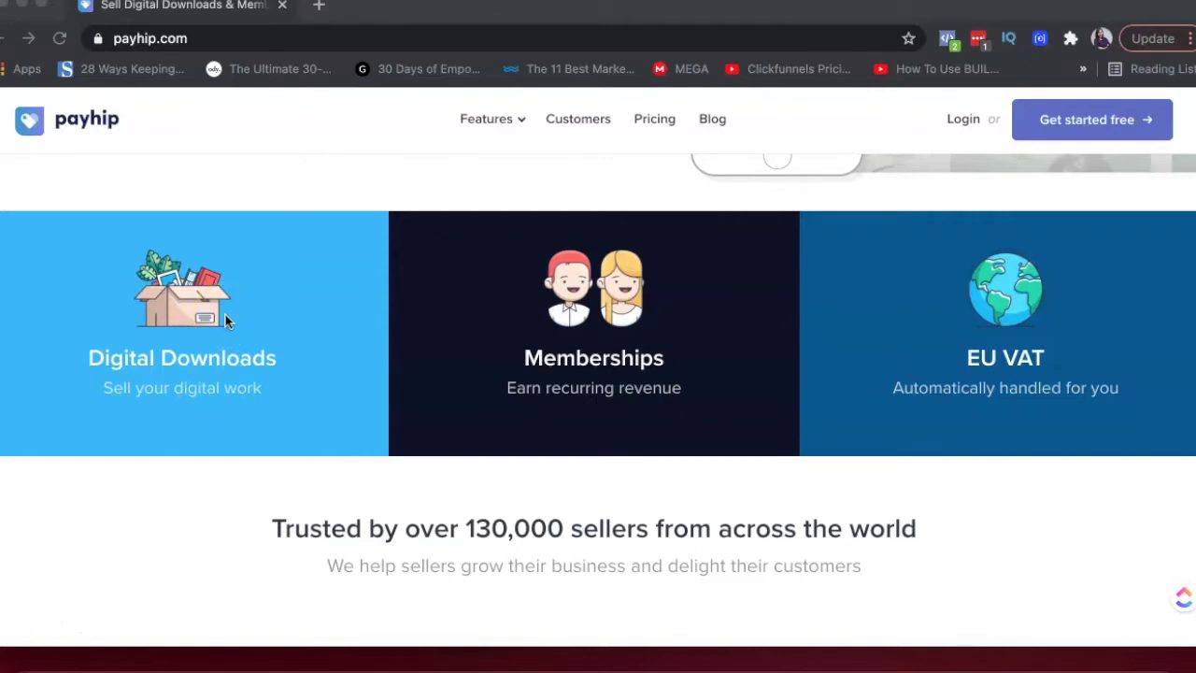
pyautogui.click(406, 227)
pyautogui.click(544, 292)
pyautogui.click(1002, 236)
pyautogui.click(998, 397)
pyautogui.click(965, 374)
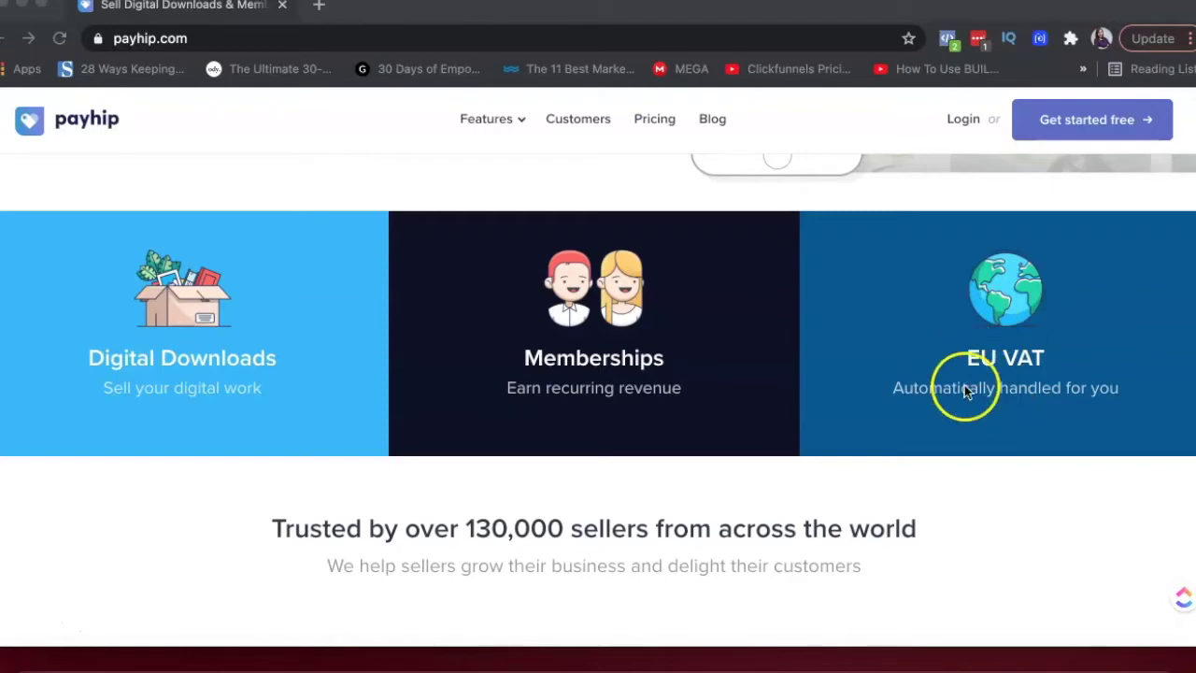
pyautogui.scroll(-3, 993, 400)
pyautogui.scroll(-10, 996, 404)
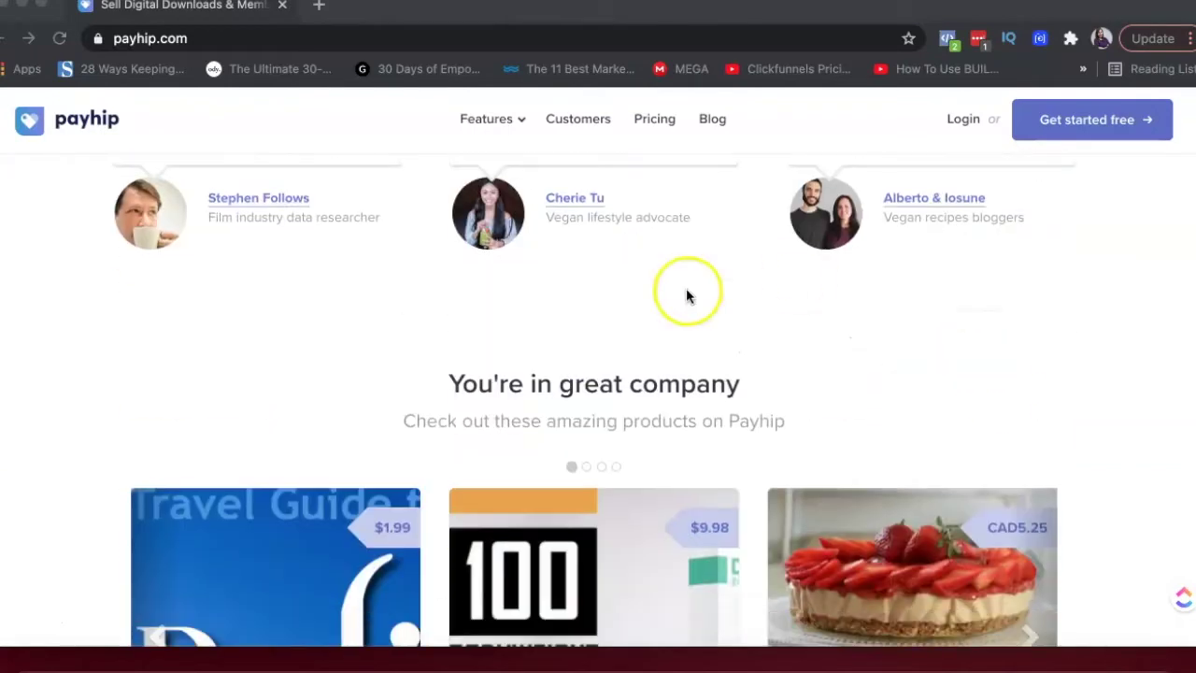
pyautogui.scroll(-3, 654, 501)
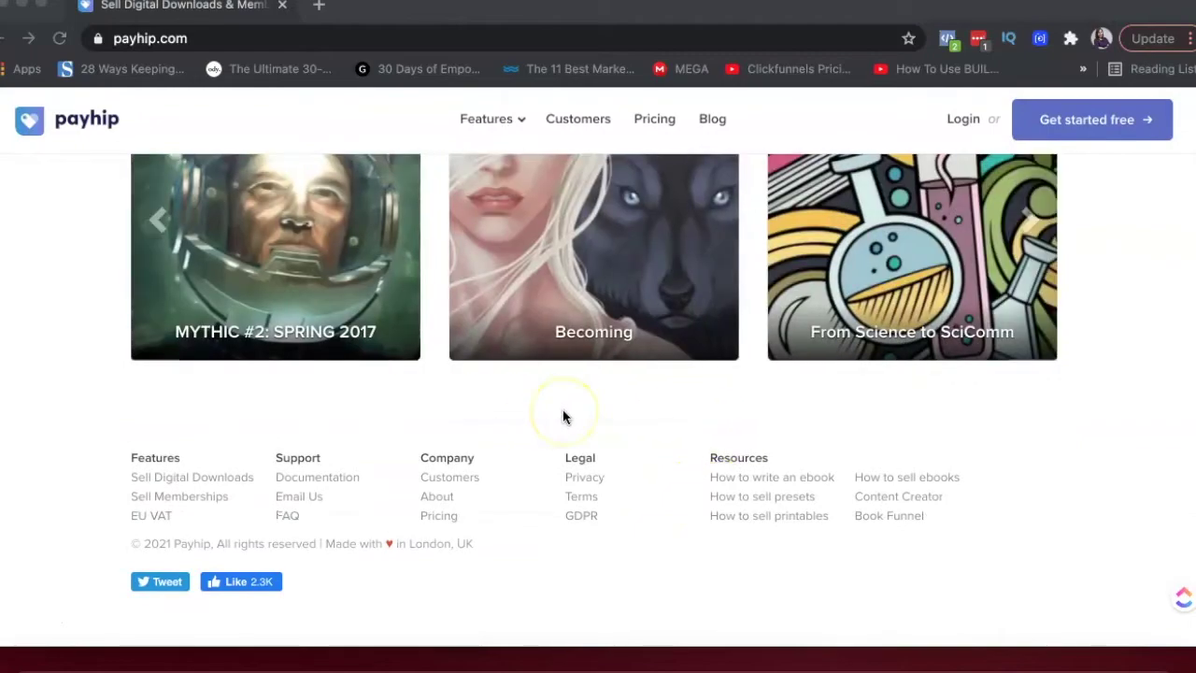
pyautogui.scroll(2, 560, 411)
pyautogui.scroll(2, 812, 378)
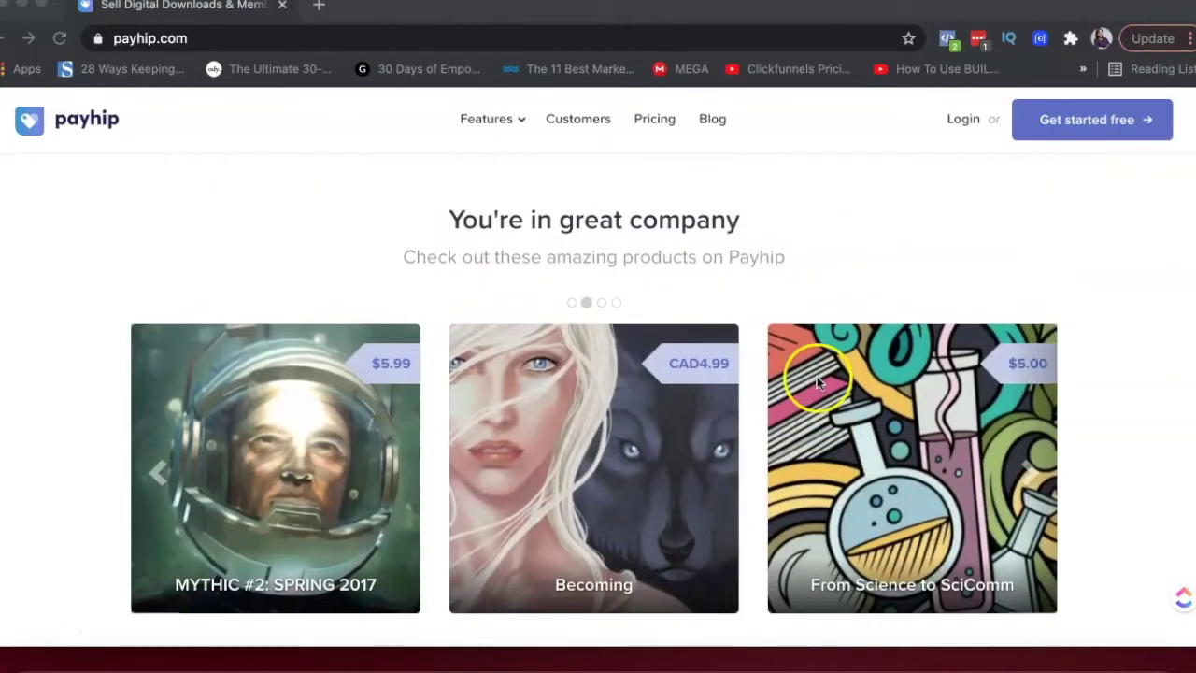
pyautogui.scroll(-3, 520, 341)
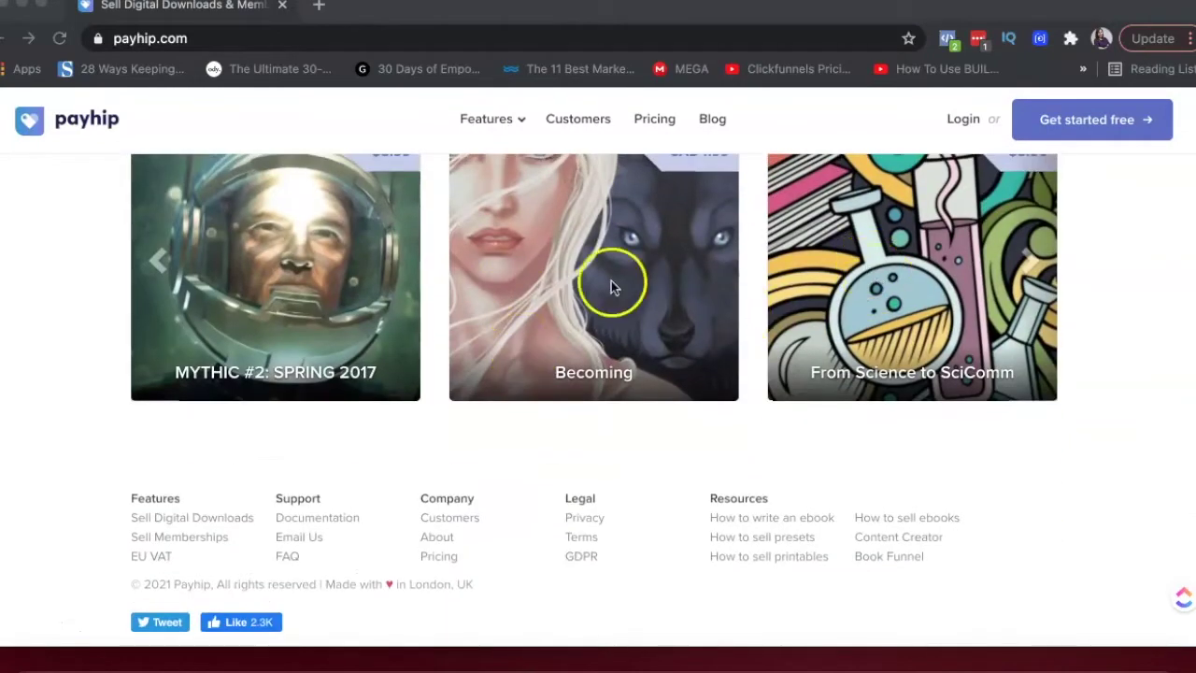
pyautogui.scroll(10, 429, 292)
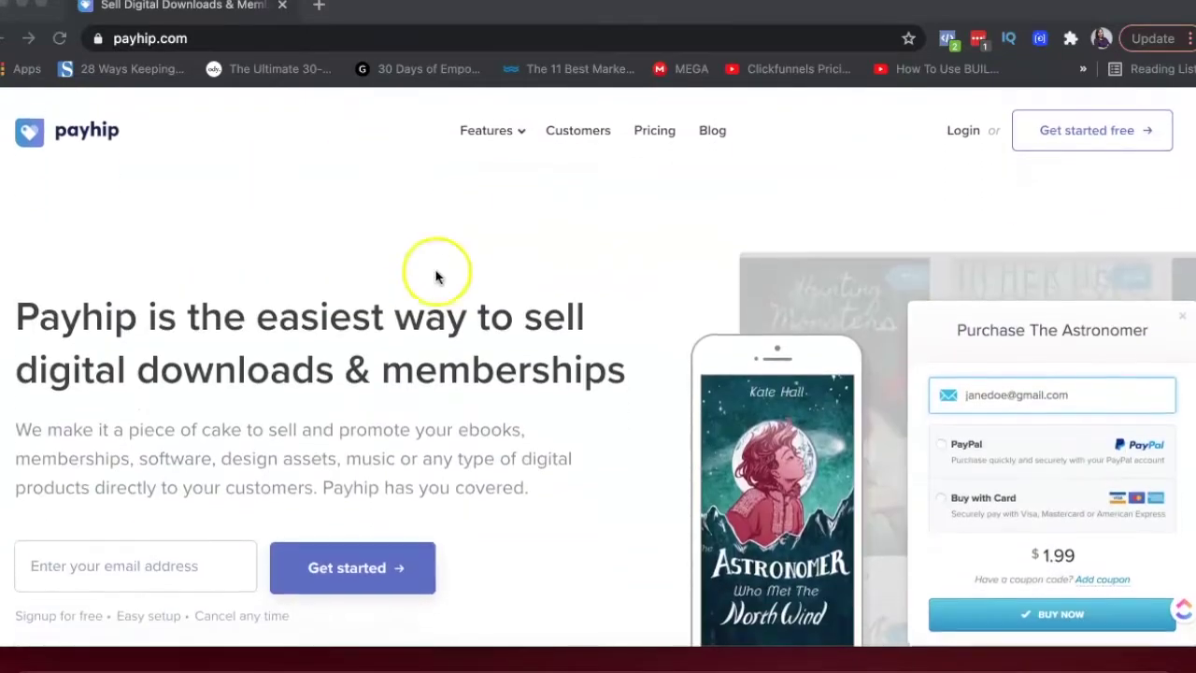
# Step: Open the pricing page and compare the Free Forever, Plus and Pro plans
pyautogui.click(494, 122)
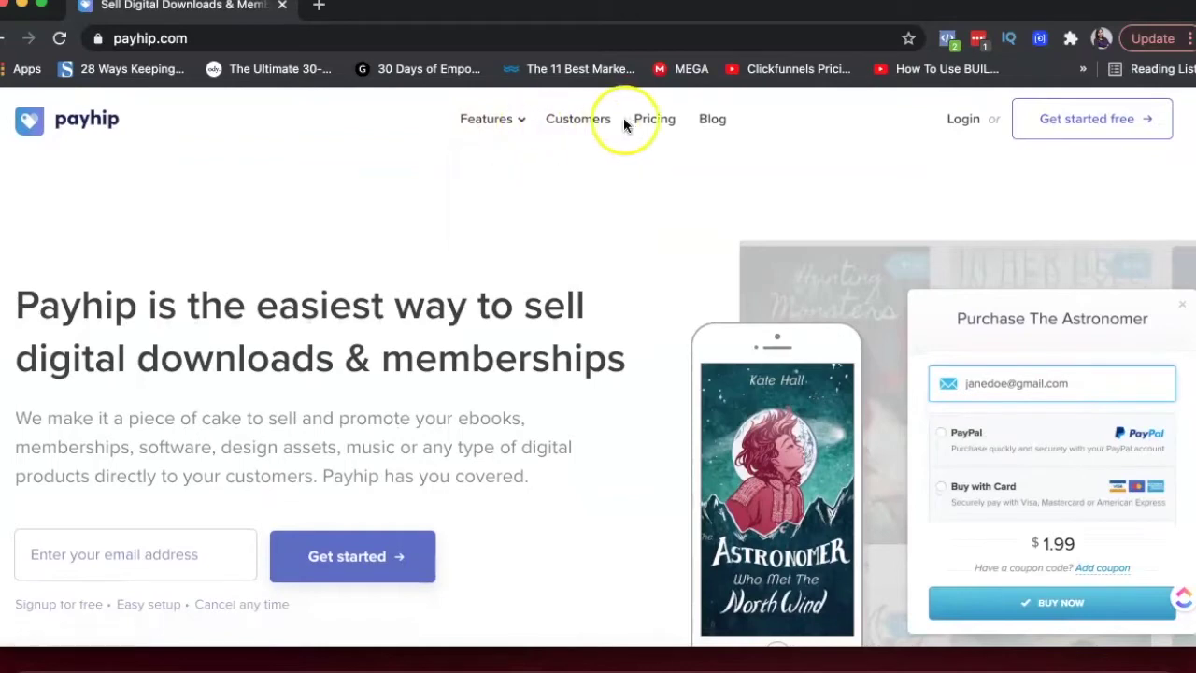
pyautogui.click(653, 119)
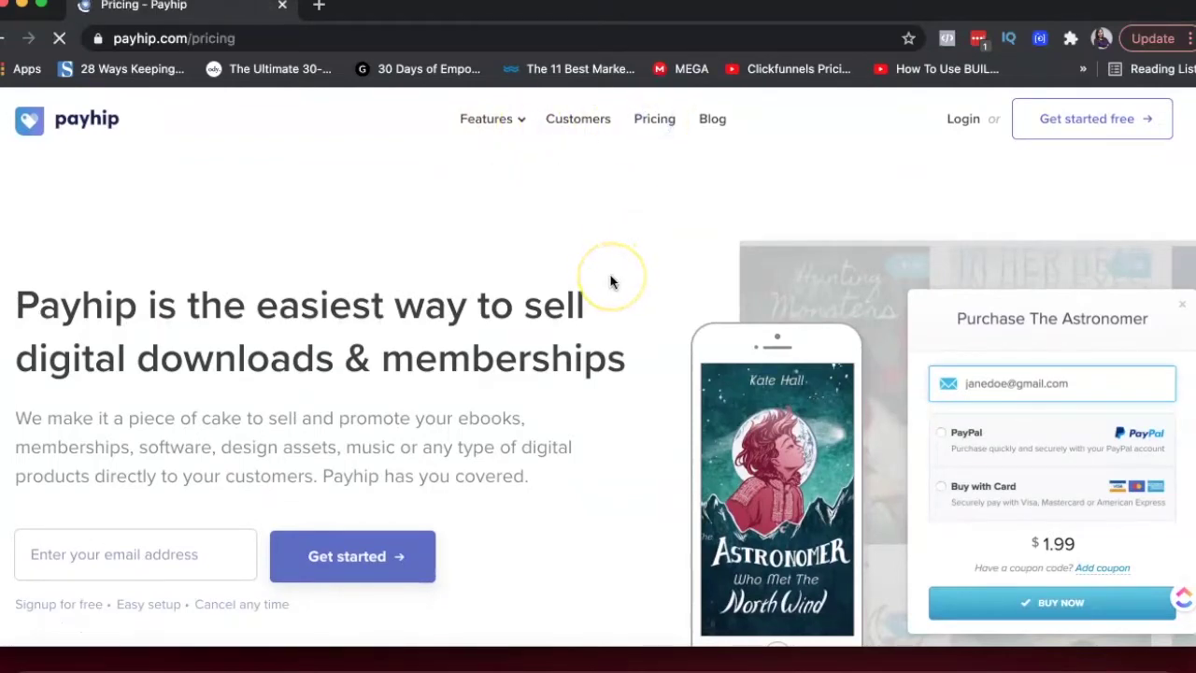
pyautogui.scroll(-3, 610, 275)
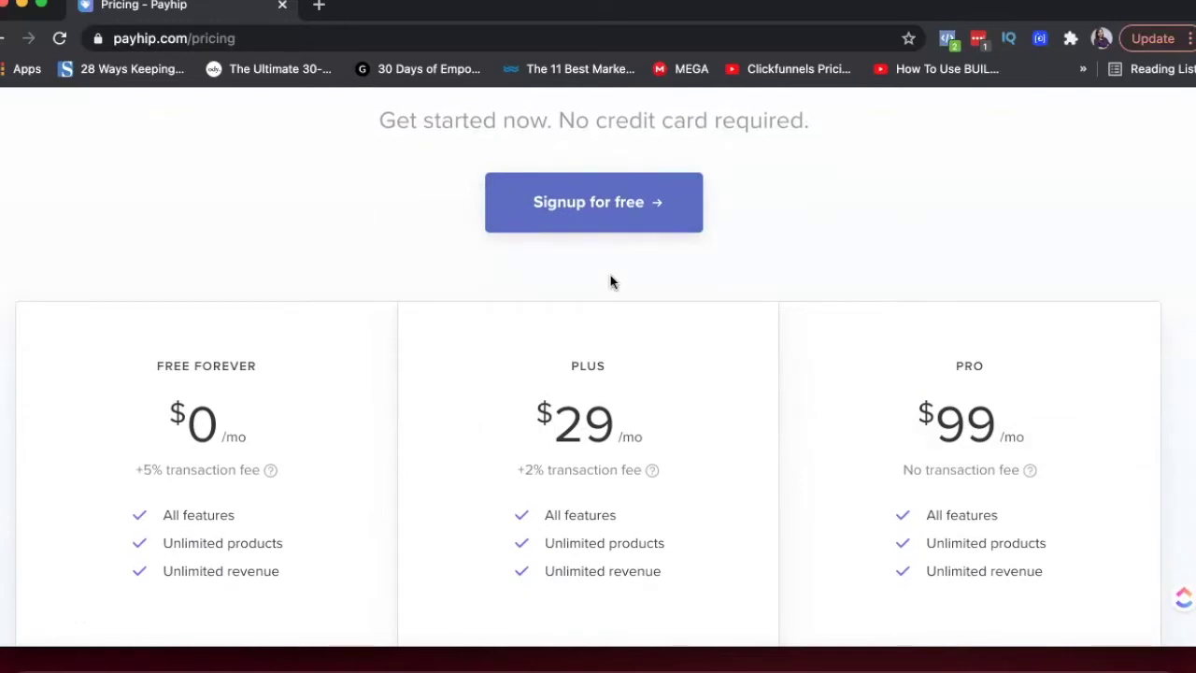
pyautogui.scroll(-2, 611, 281)
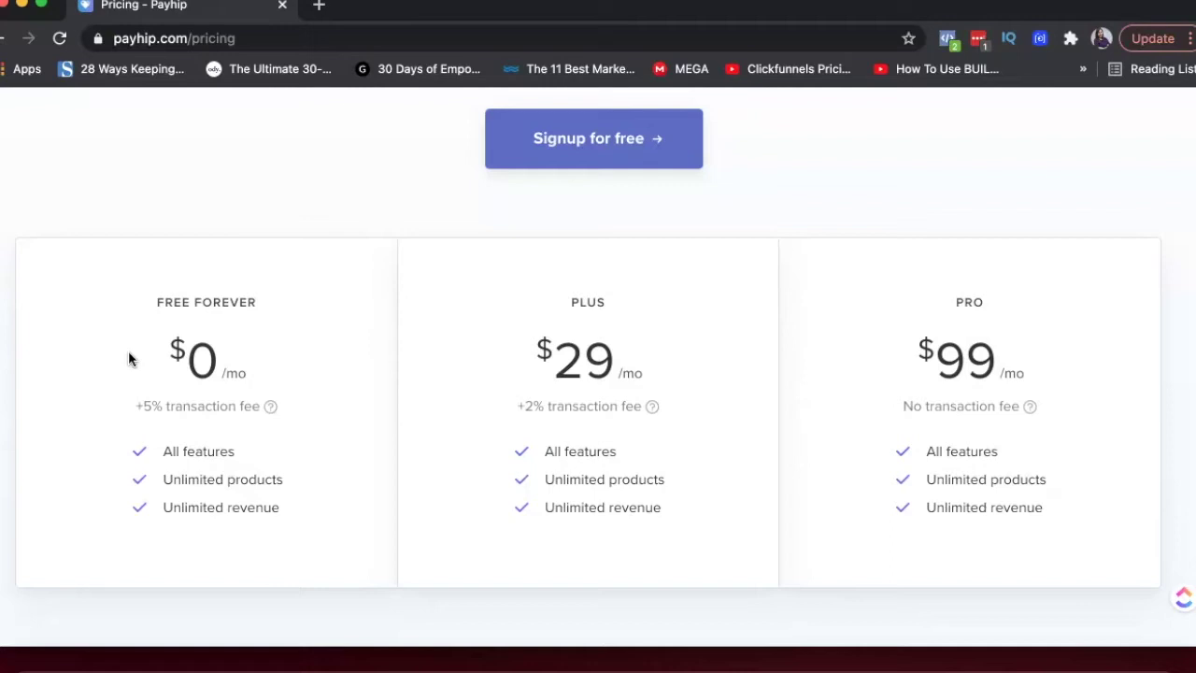
pyautogui.scroll(5, 128, 358)
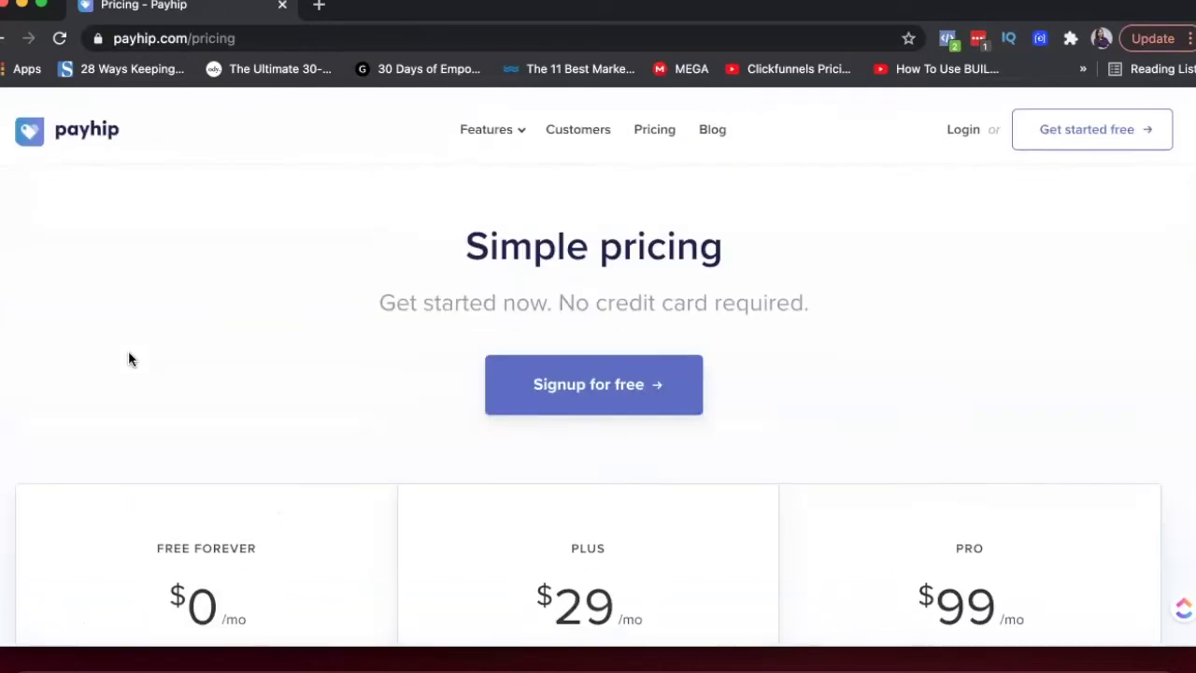
# Step: Log in to the Payhip account, filling the email address and password from the saved LastPass entry
pyautogui.click(966, 127)
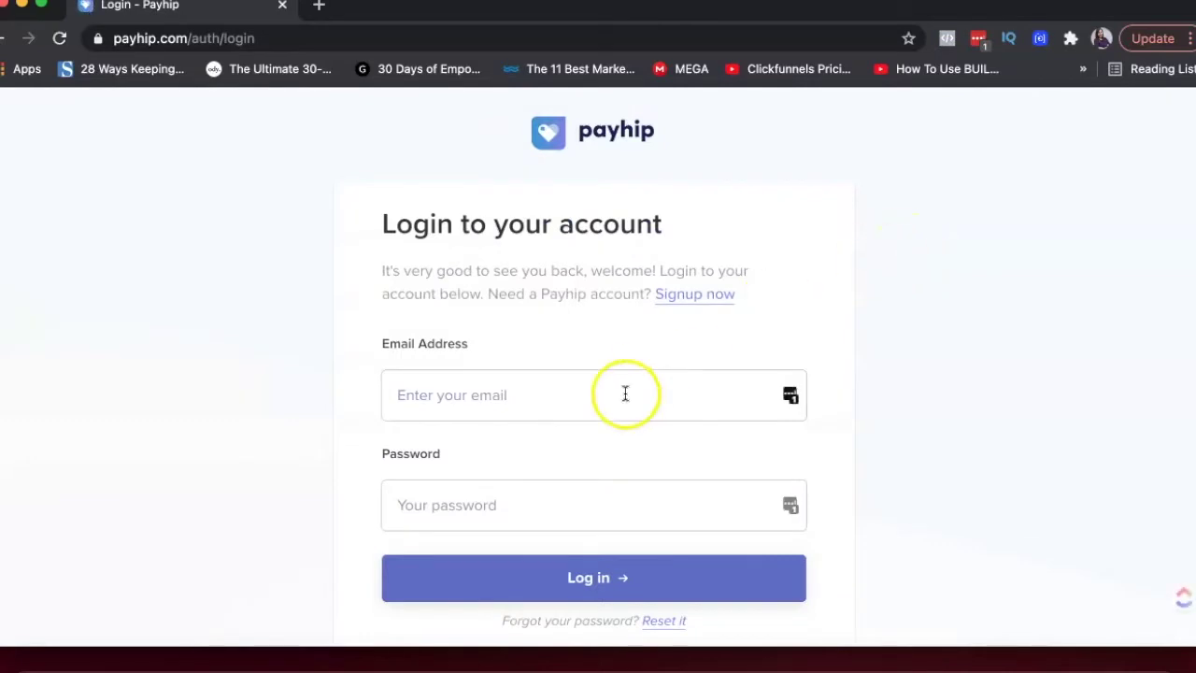
pyautogui.click(791, 400)
pyautogui.click(555, 96)
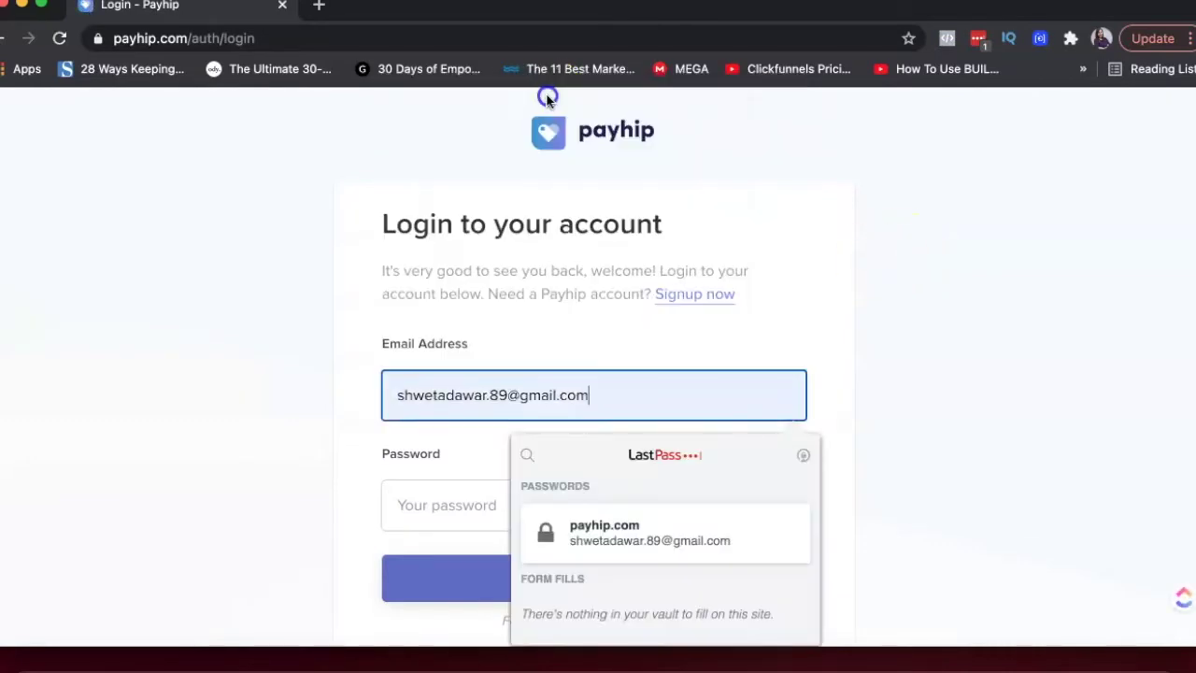
pyautogui.click(590, 526)
pyautogui.click(542, 590)
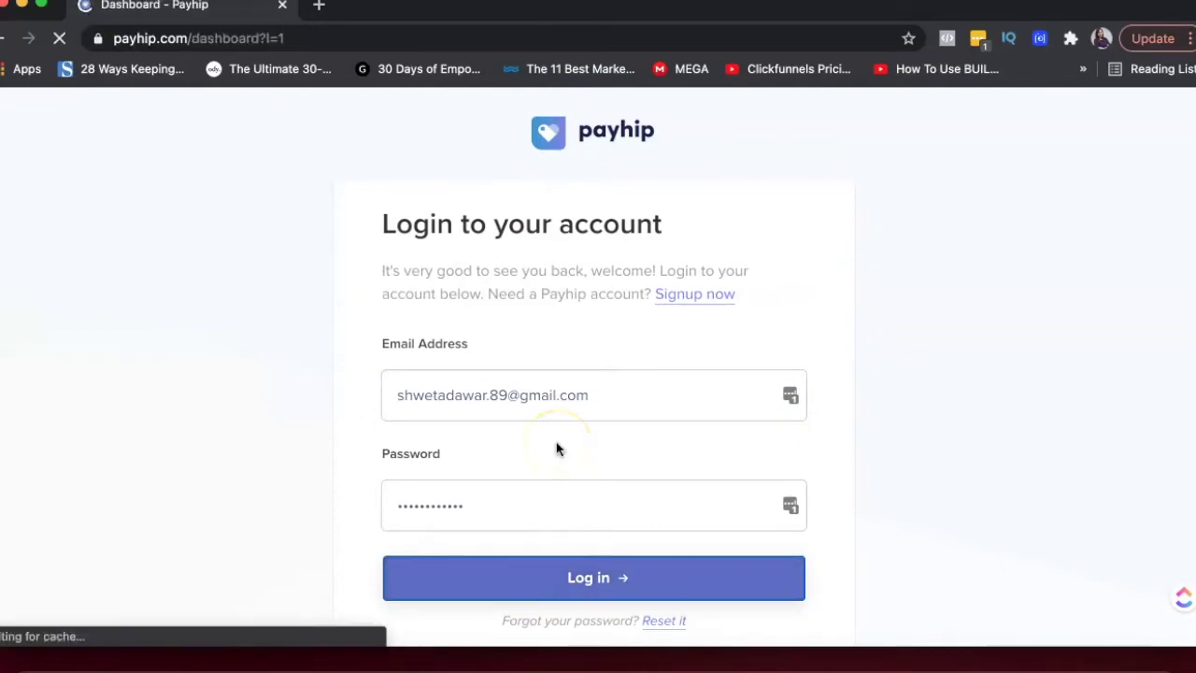
# Step: Review the dashboard's store setup checklist, including the Store essentials and Finishing touches sections
pyautogui.scroll(-3, 556, 444)
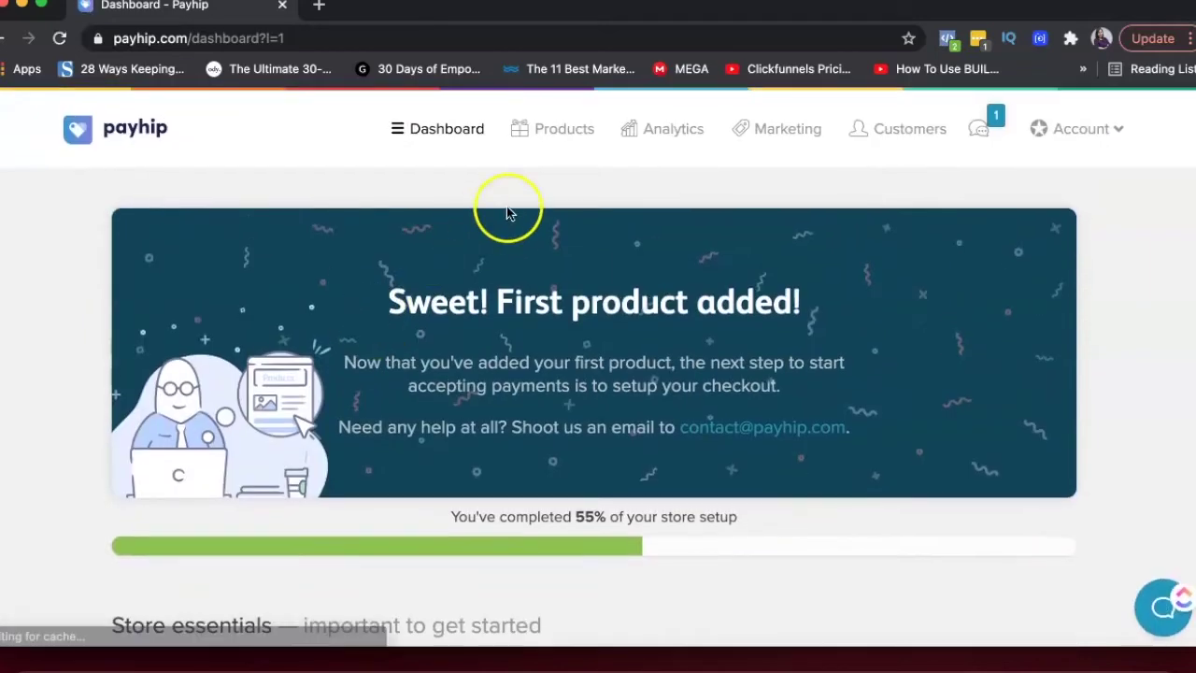
pyautogui.scroll(-1, 507, 210)
pyautogui.scroll(-1, 509, 213)
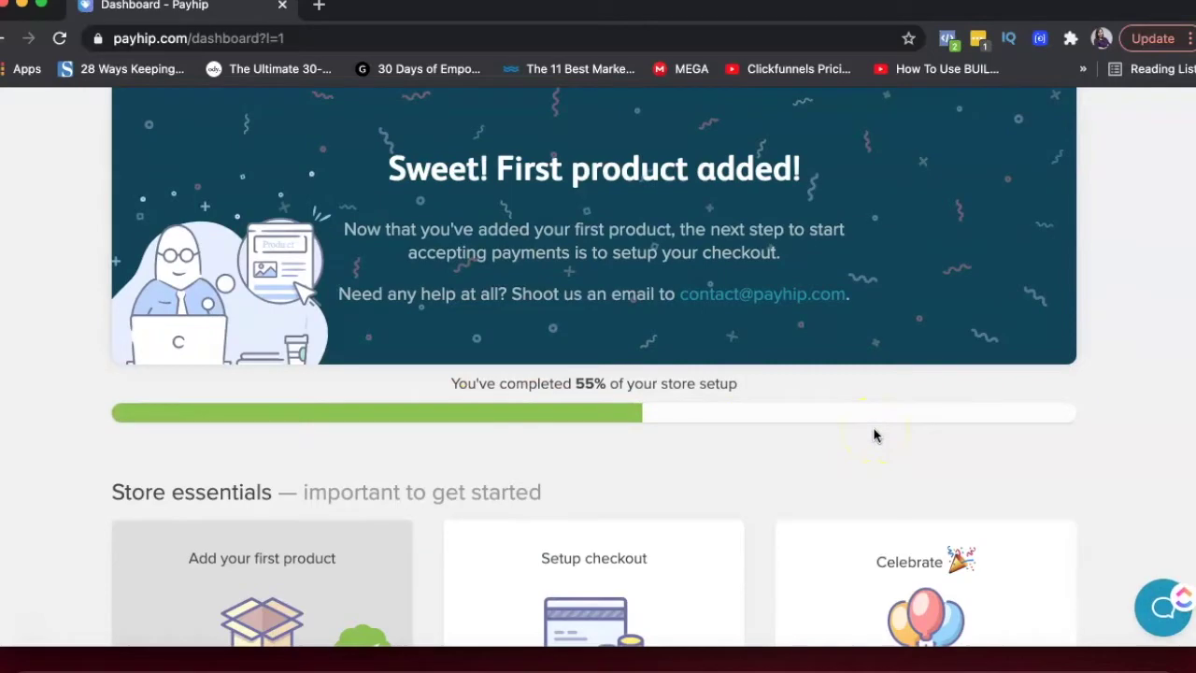
pyautogui.scroll(-3, 874, 436)
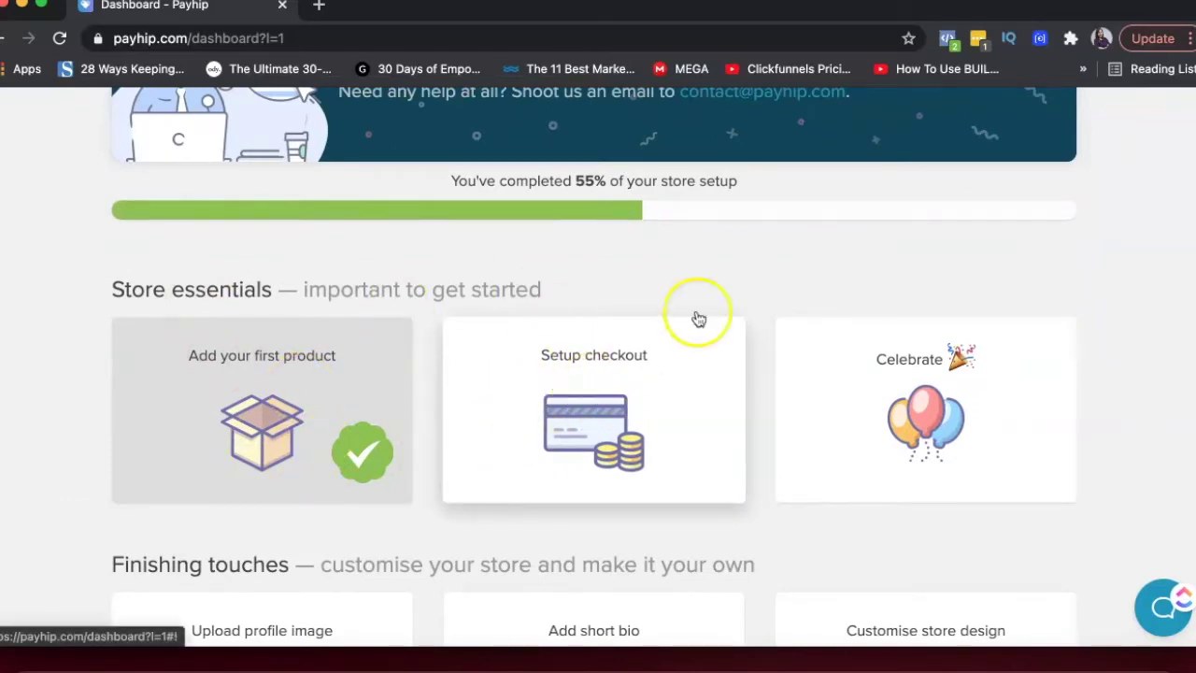
pyautogui.scroll(-3, 902, 411)
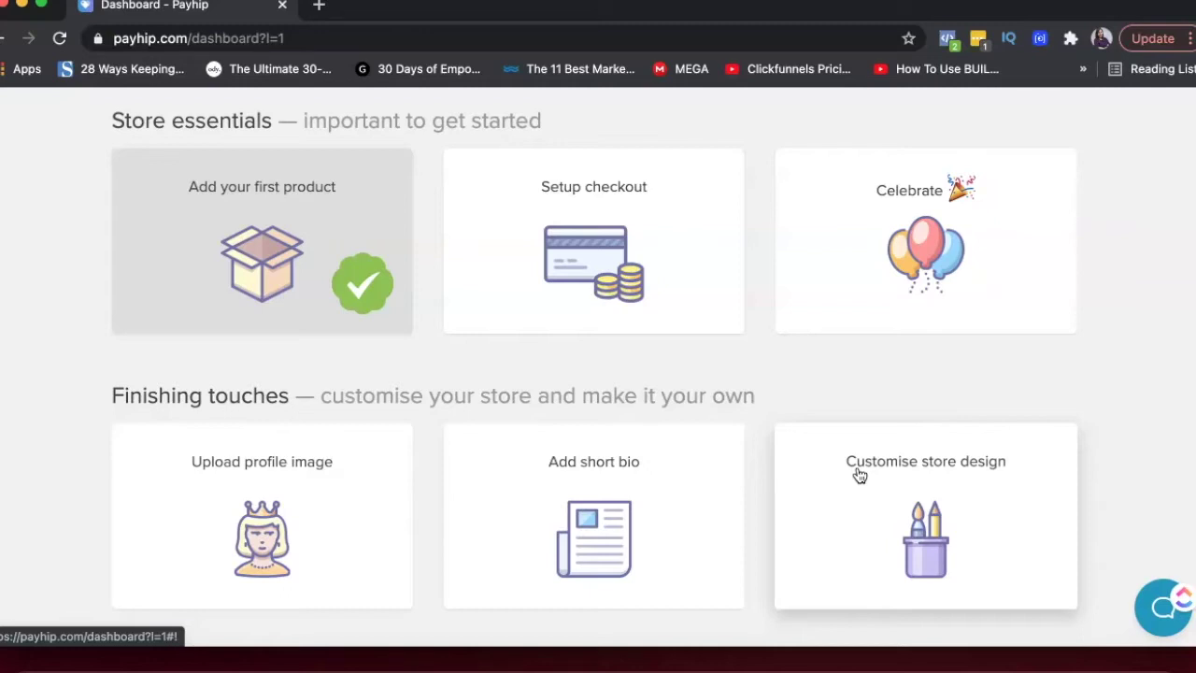
pyautogui.scroll(10, 768, 369)
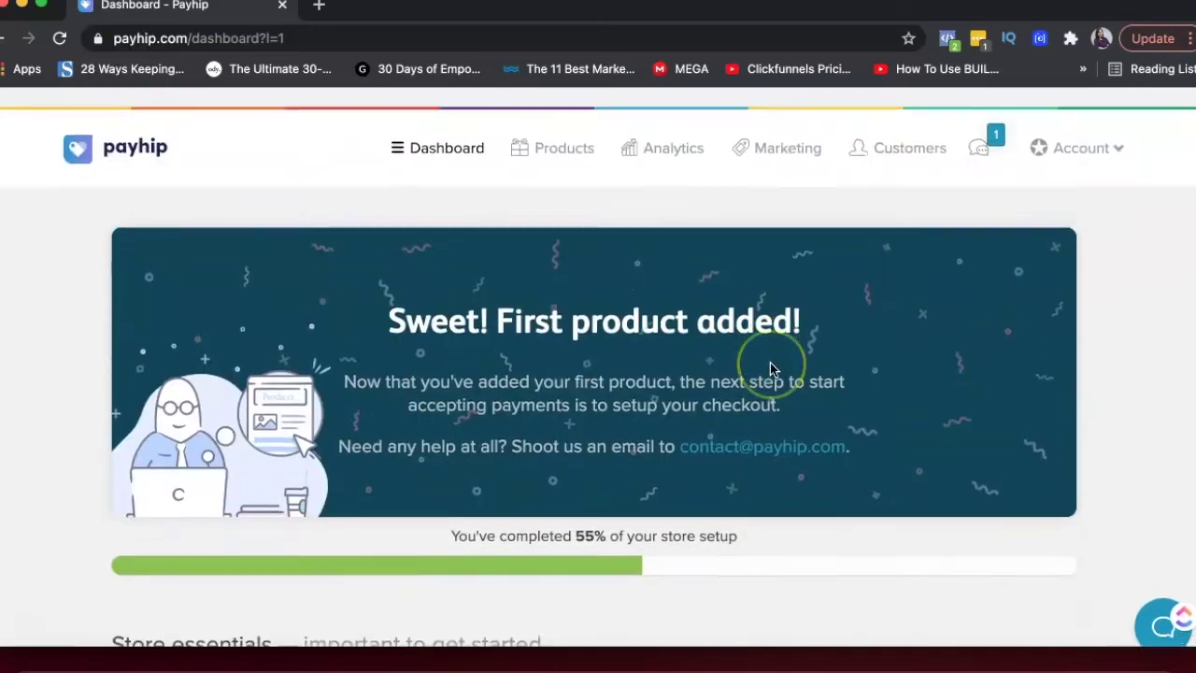
# Step: Start adding a new product from the store's product list, choosing Digital Product as its type
pyautogui.click(563, 131)
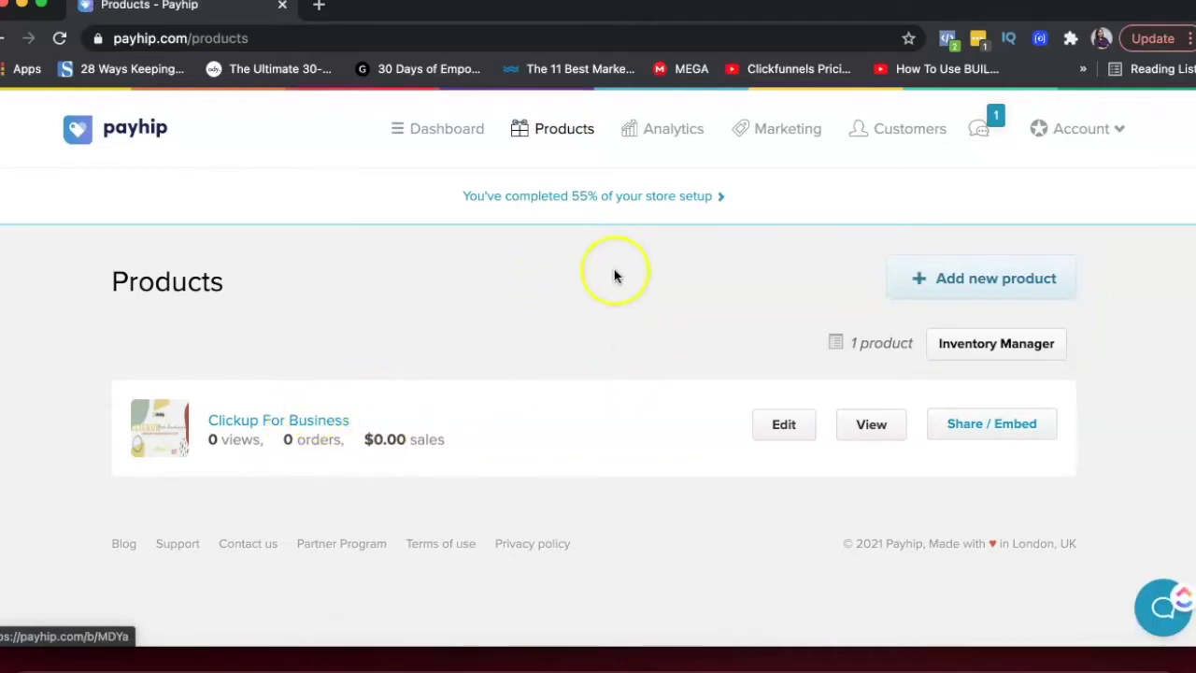
pyautogui.click(948, 270)
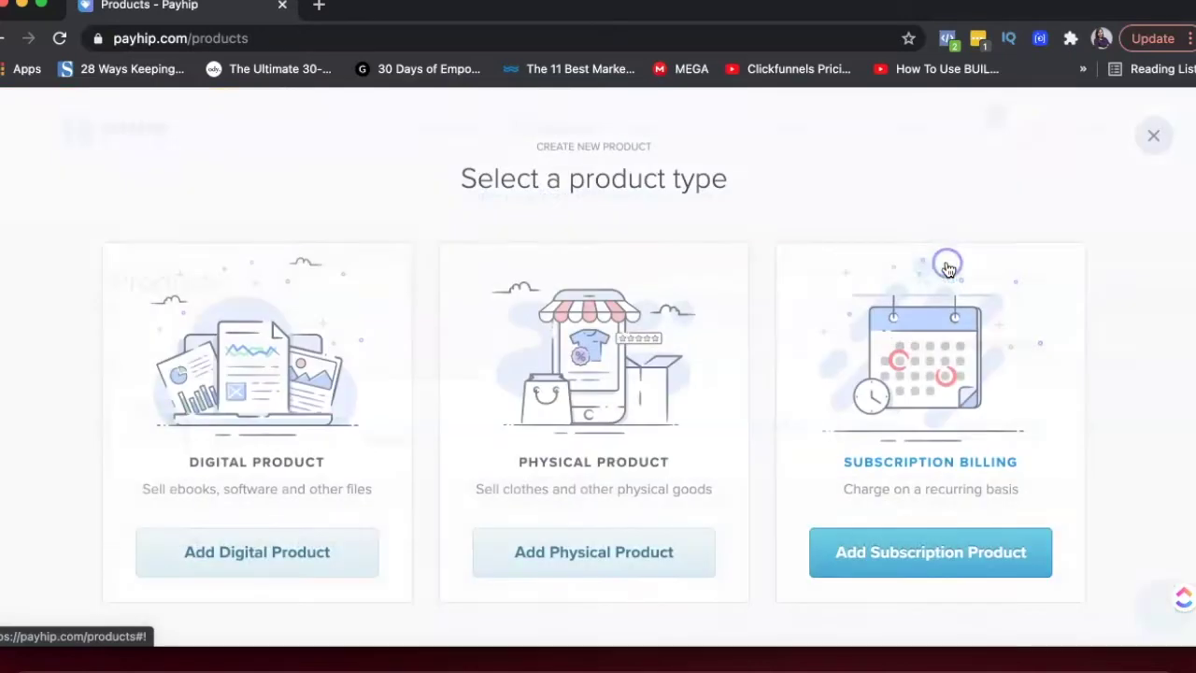
pyautogui.click(609, 320)
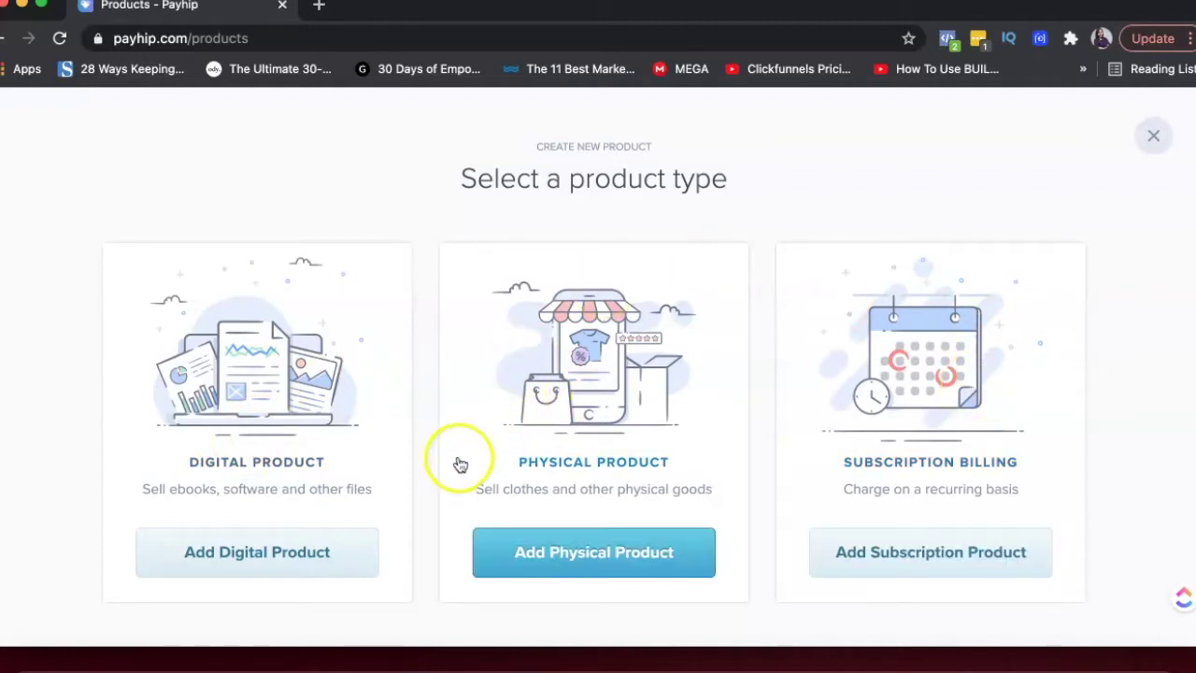
pyautogui.click(224, 540)
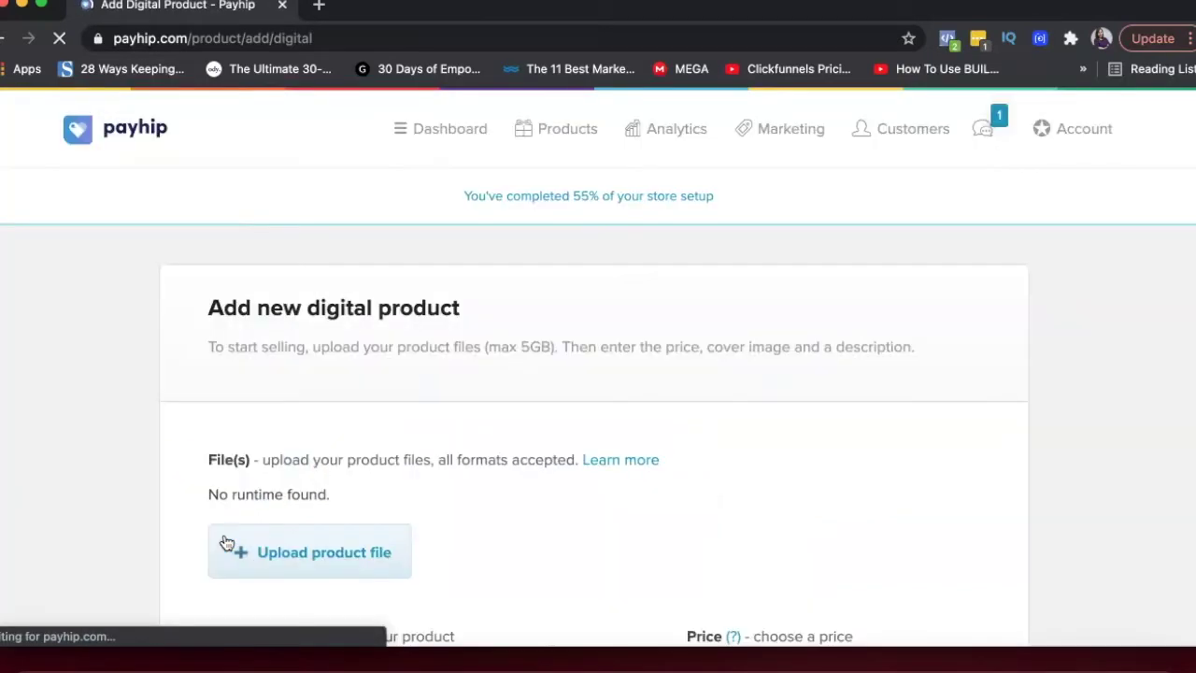
# Step: Upload Gumroad.mp4 from the Downloads folder as the digital product's file
pyautogui.click(321, 427)
pyautogui.scroll(-2, 321, 427)
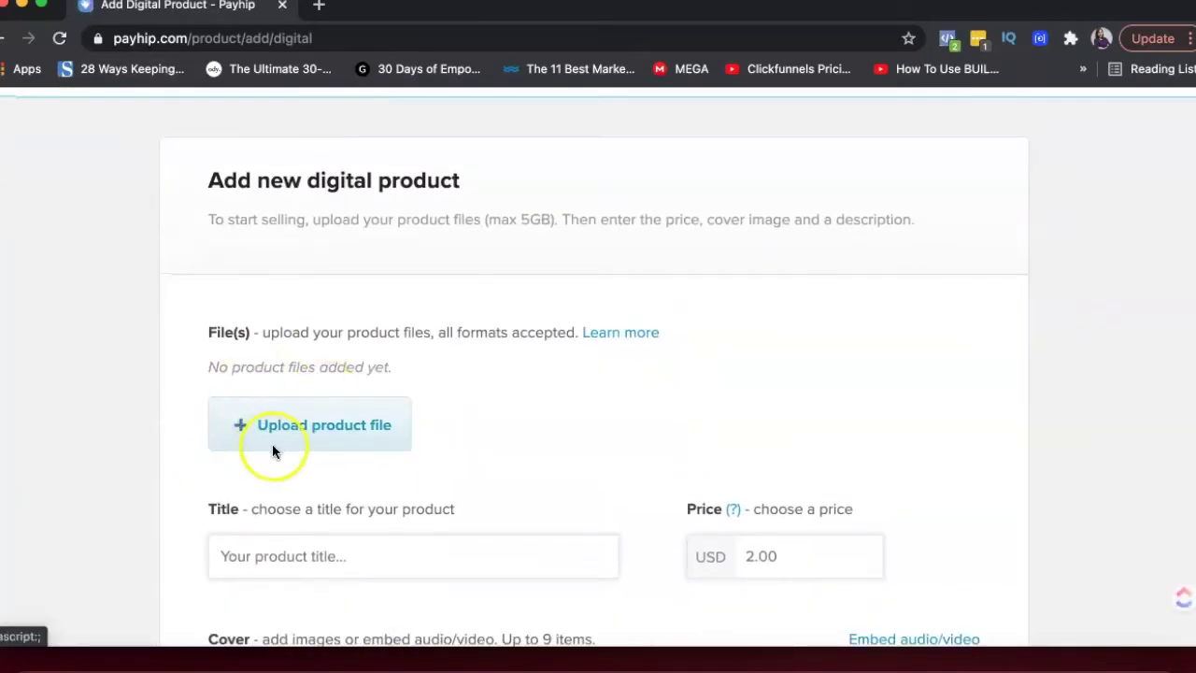
pyautogui.click(309, 425)
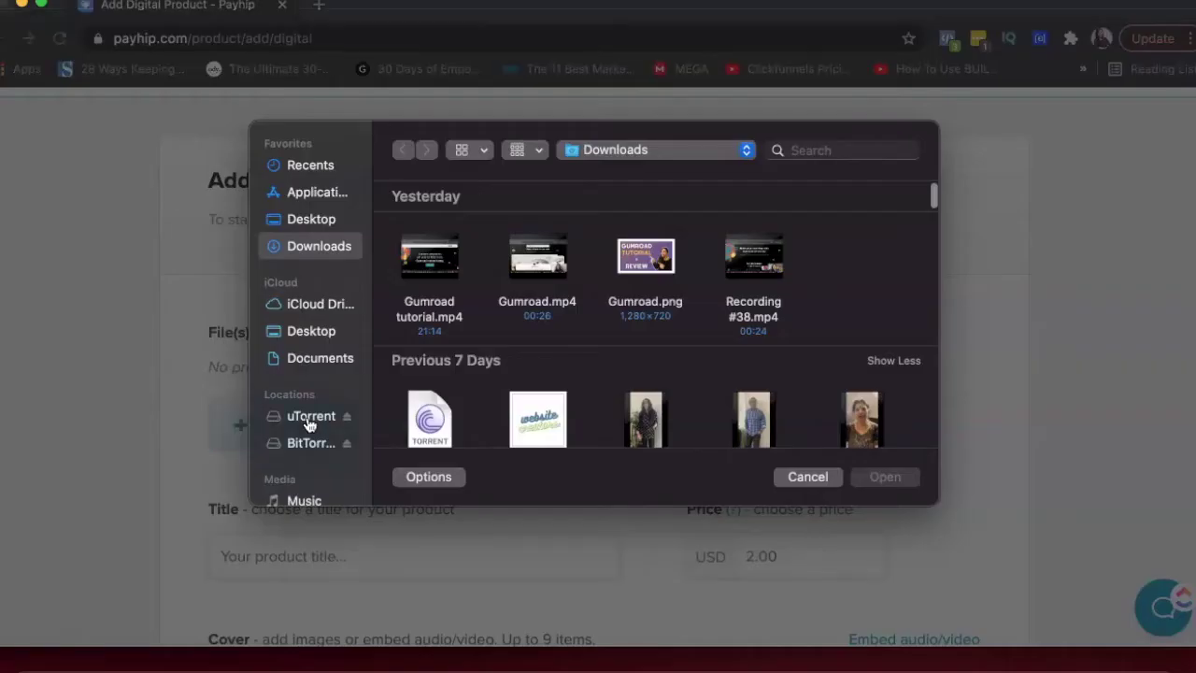
pyautogui.scroll(-5, 622, 321)
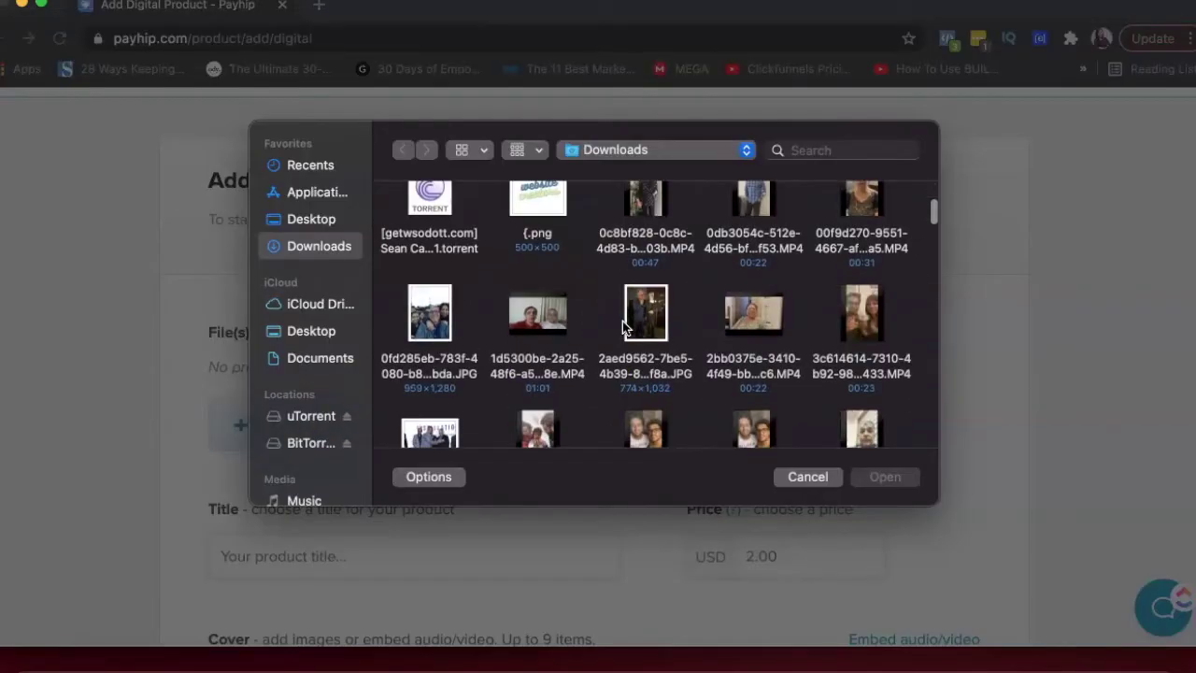
pyautogui.scroll(5, 624, 324)
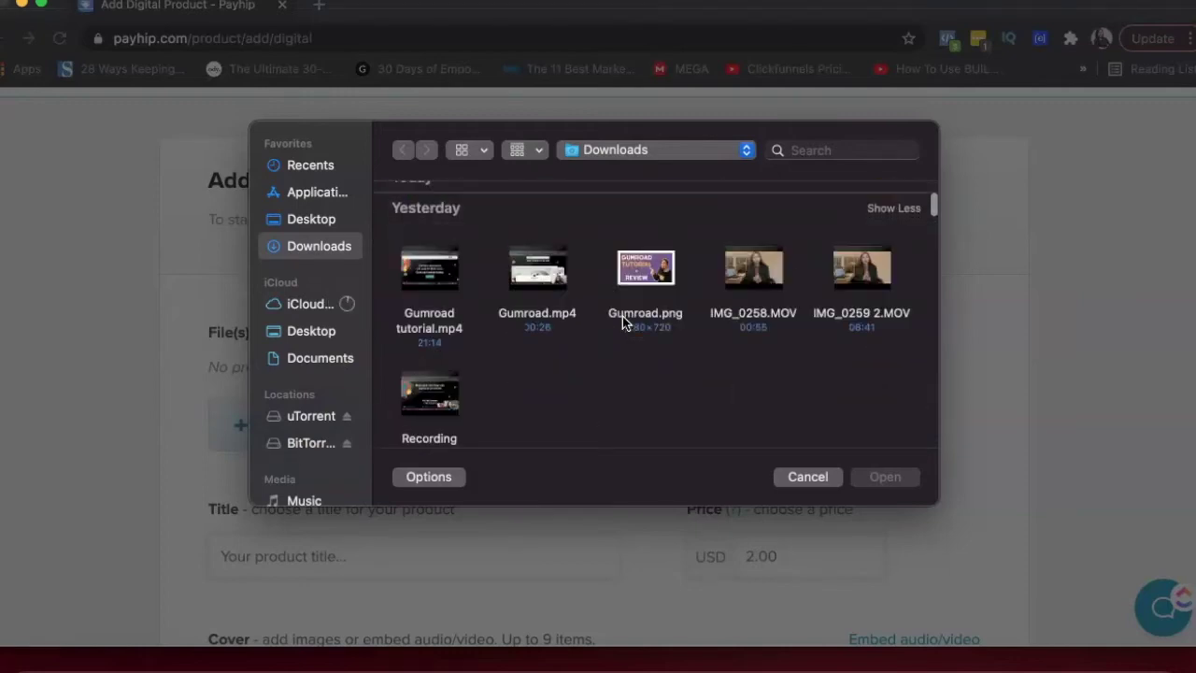
pyautogui.click(563, 317)
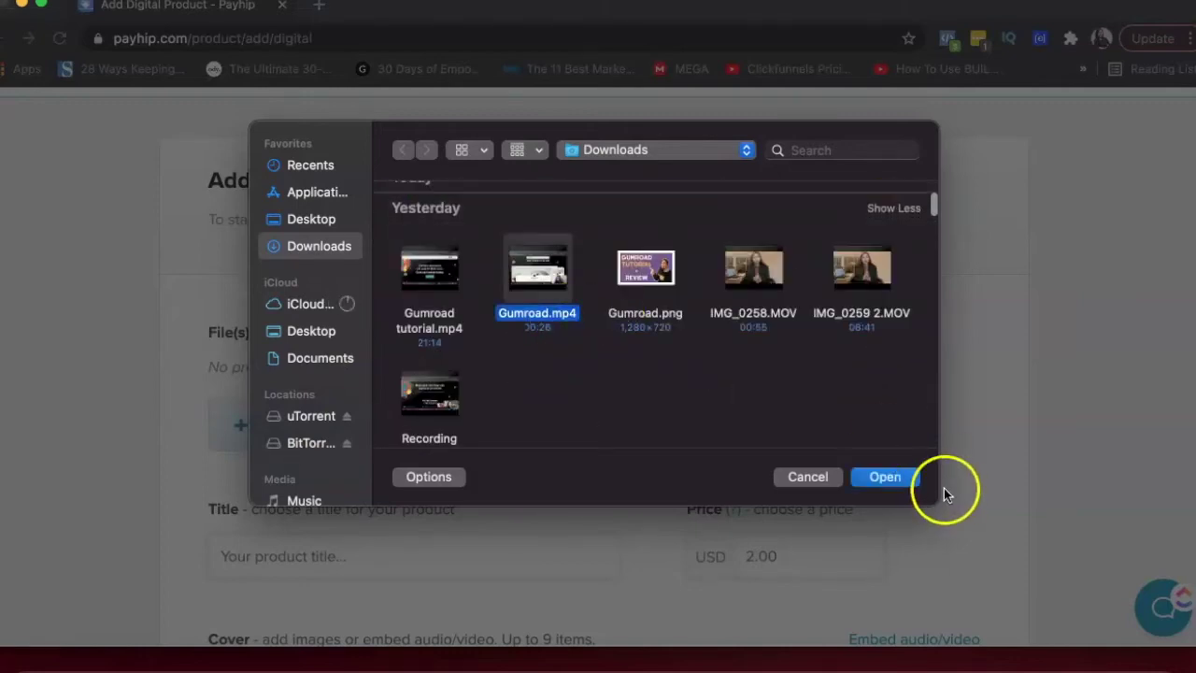
pyautogui.click(885, 477)
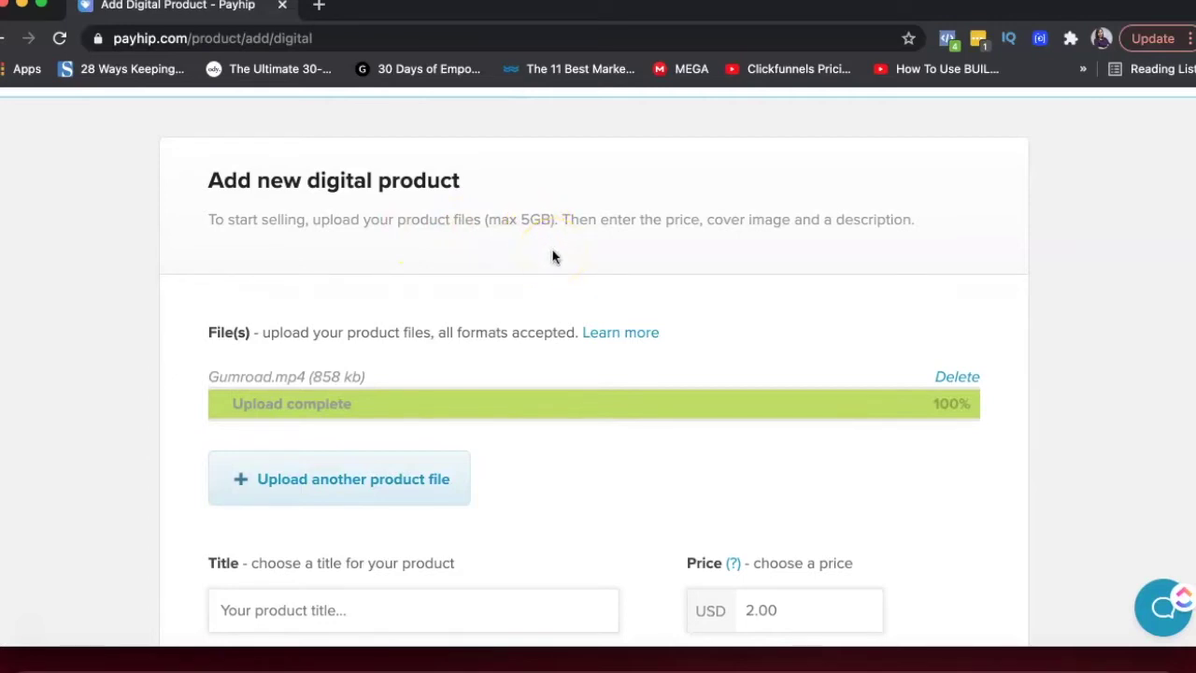
# Step: Title the digital product "Clickup For Business" and set its price to 37 USD
pyautogui.scroll(-2, 552, 257)
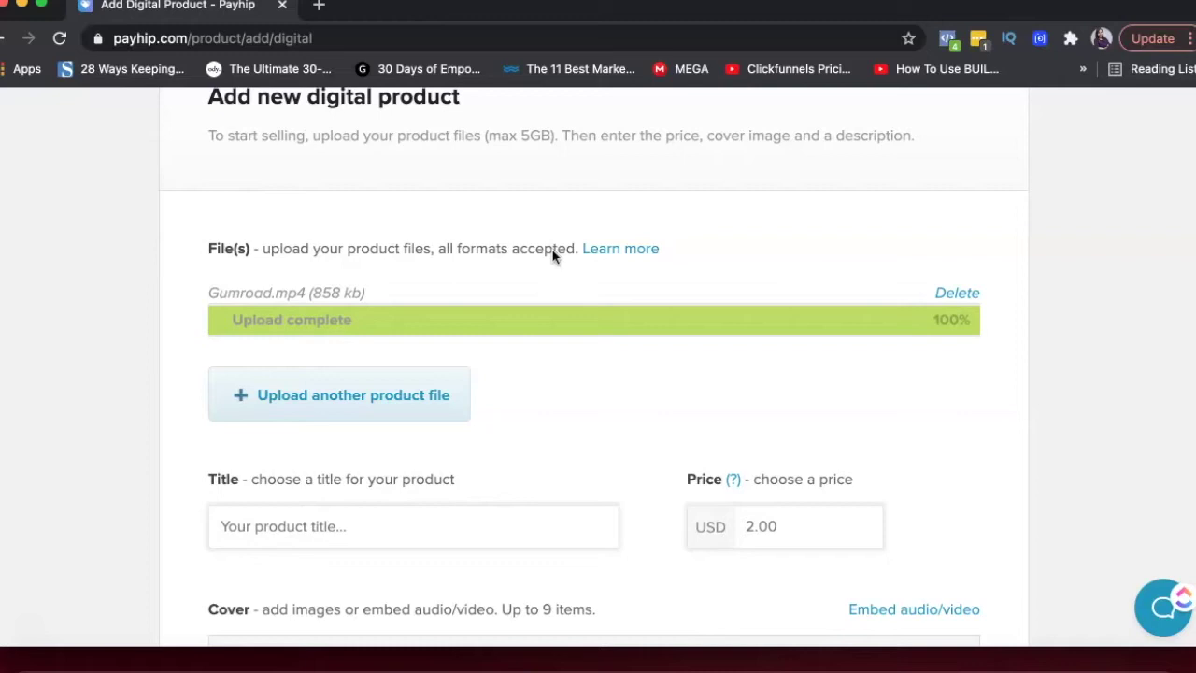
pyautogui.scroll(-5, 552, 255)
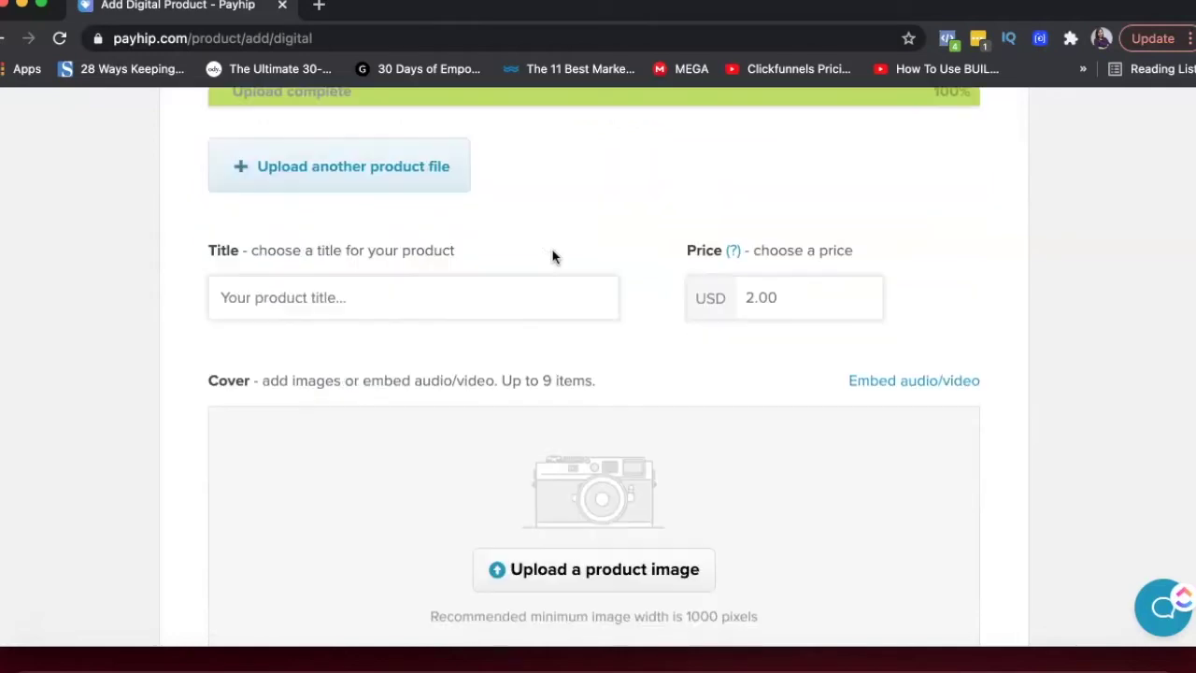
pyautogui.click(483, 316)
pyautogui.click(419, 343)
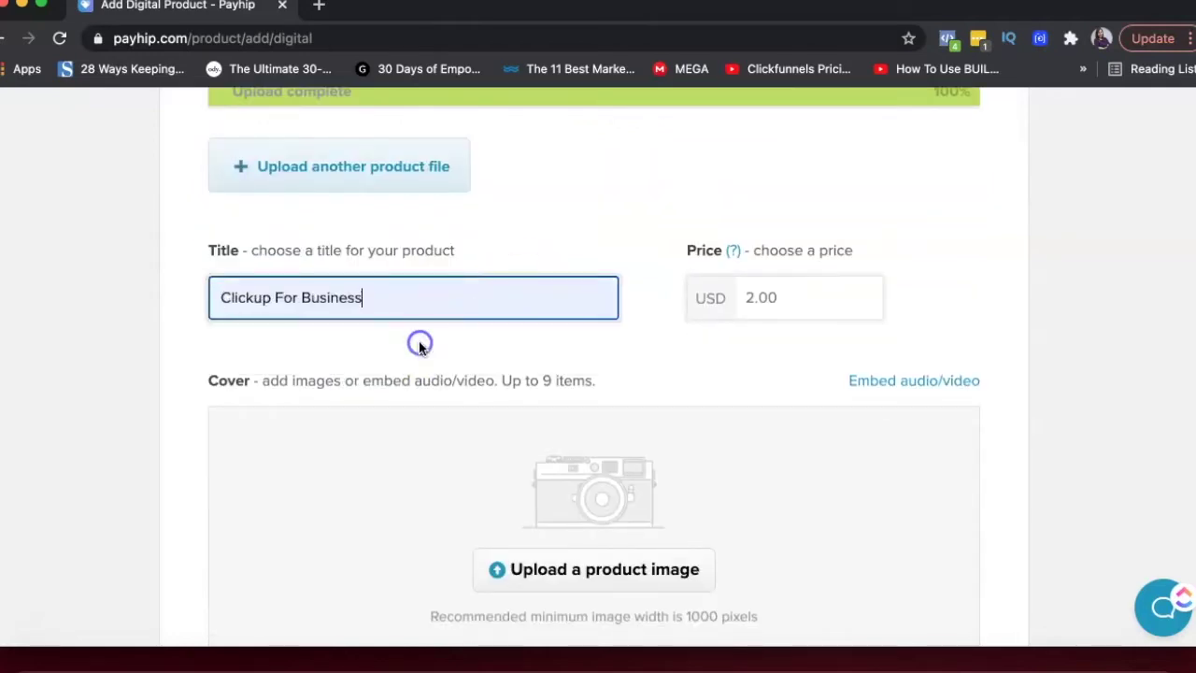
pyautogui.click(791, 311)
pyautogui.doubleClick(791, 311)
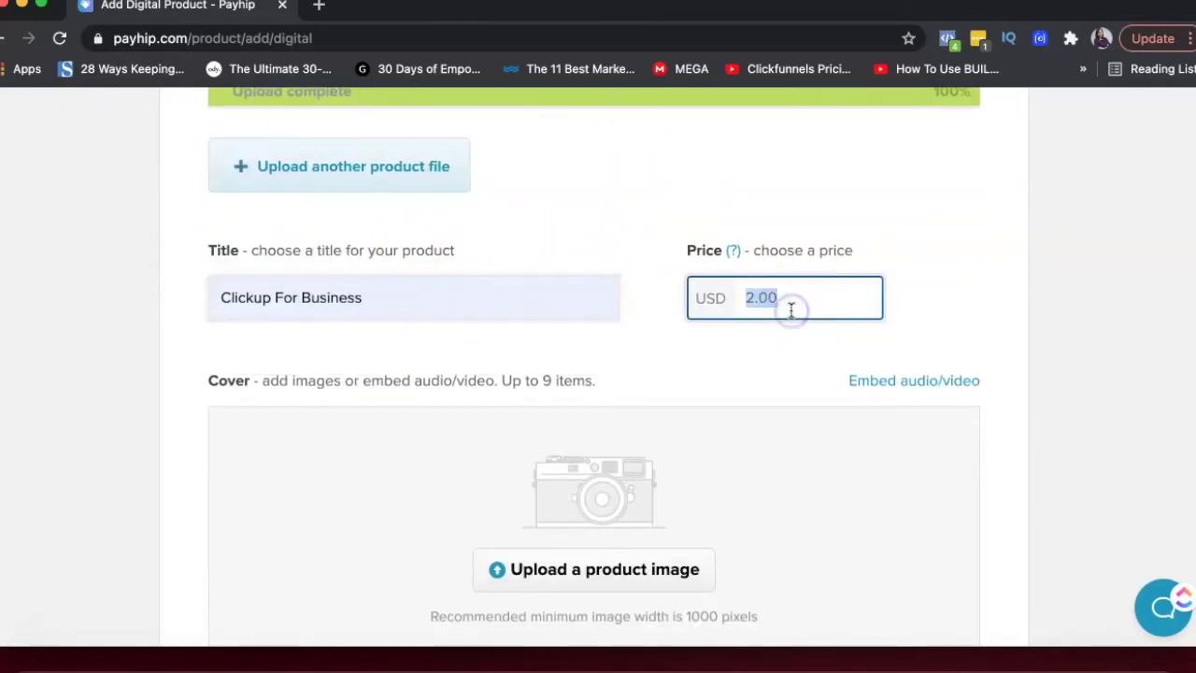
pyautogui.write('37')
pyautogui.scroll(-2, 677, 376)
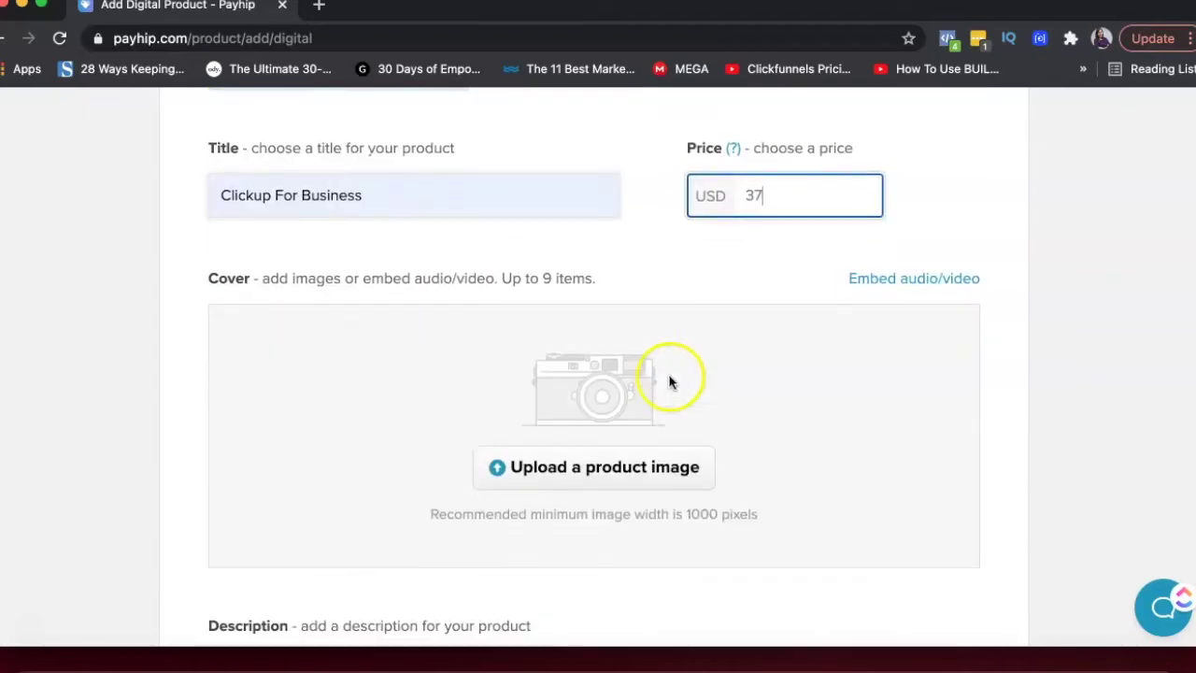
# Step: Upload the 600×600 ClickUp graphic (PNG) from the Downloads folder's previous seven days as the product's cover image
pyautogui.click(596, 468)
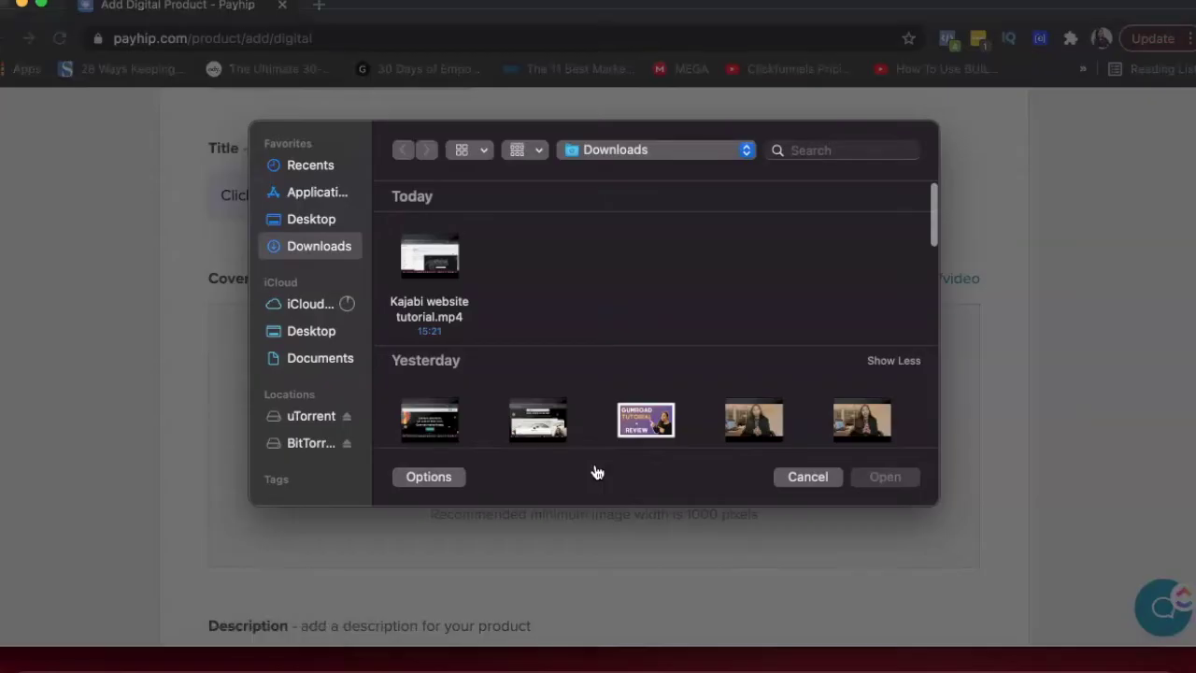
pyautogui.click(603, 328)
pyautogui.scroll(-3, 605, 329)
pyautogui.scroll(-4, 603, 329)
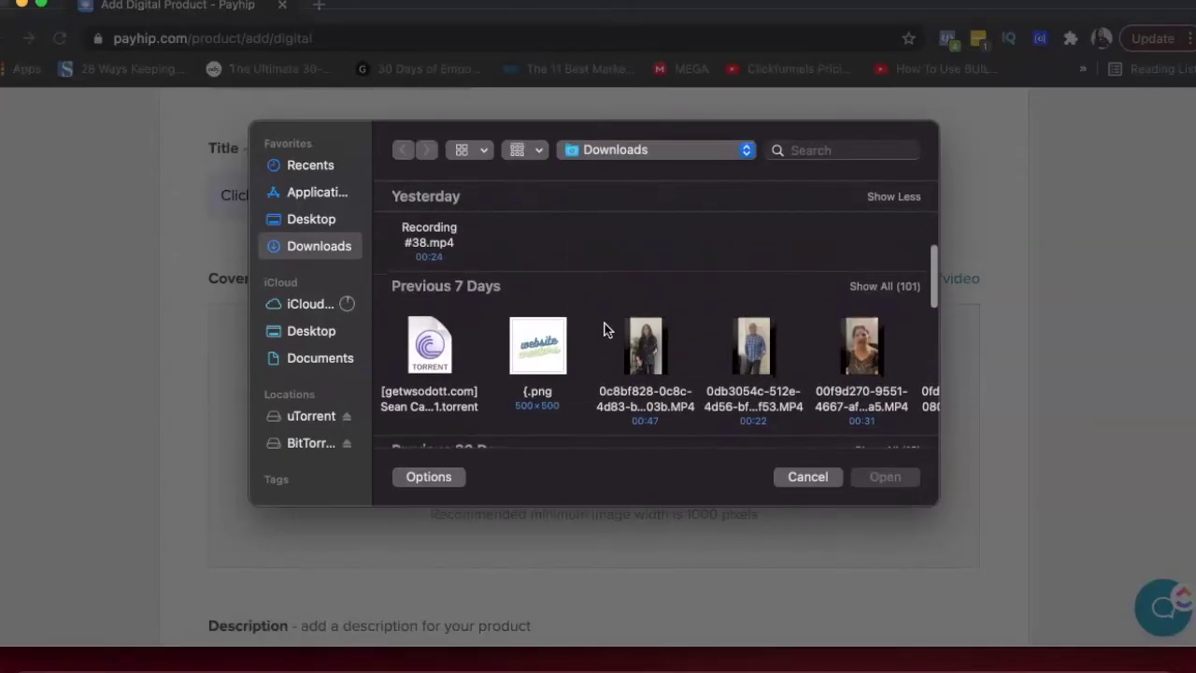
pyautogui.click(872, 286)
pyautogui.scroll(-10, 665, 300)
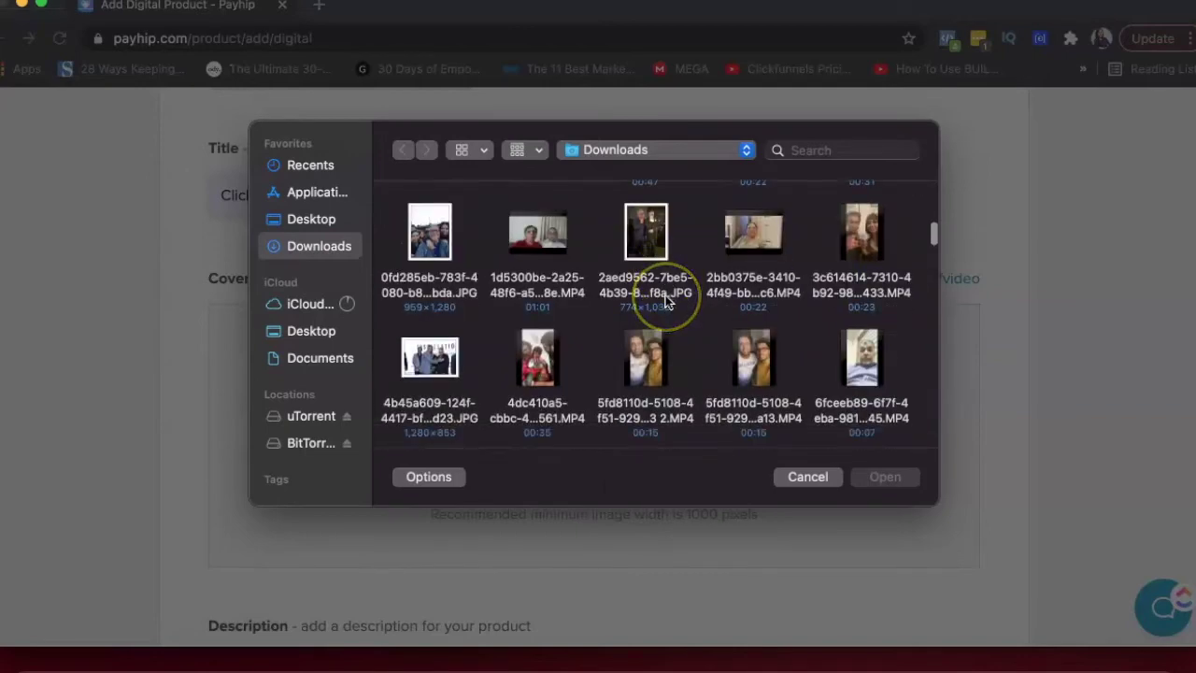
pyautogui.scroll(-2, 665, 301)
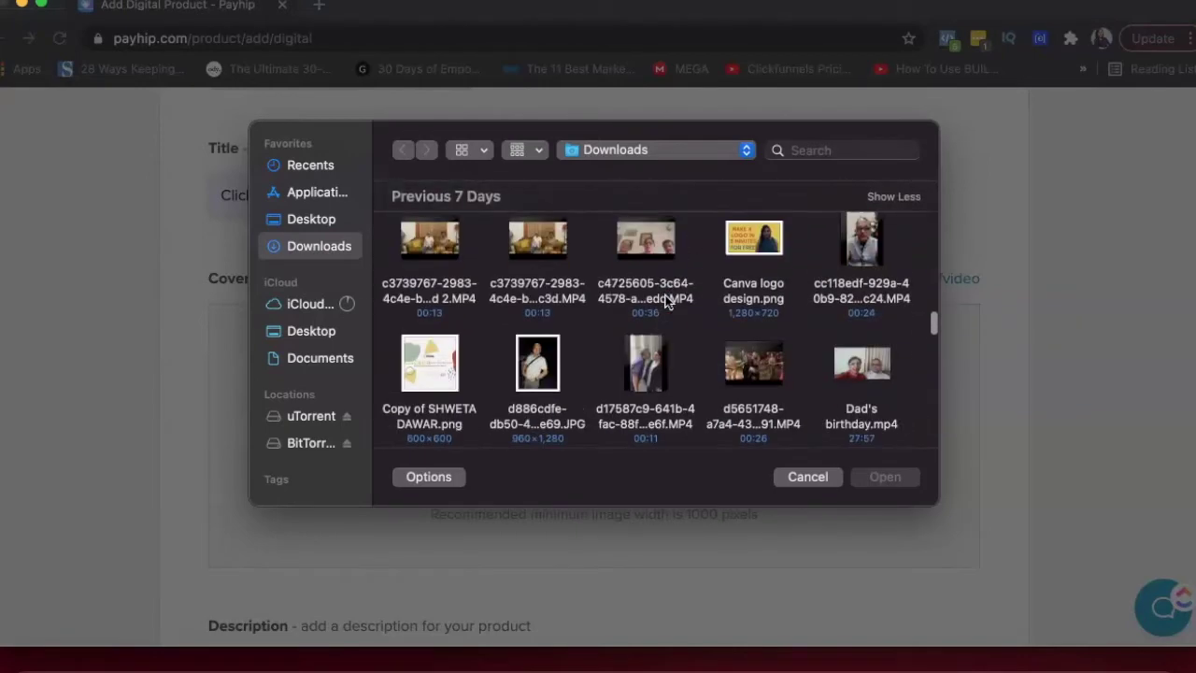
pyautogui.scroll(-3, 725, 270)
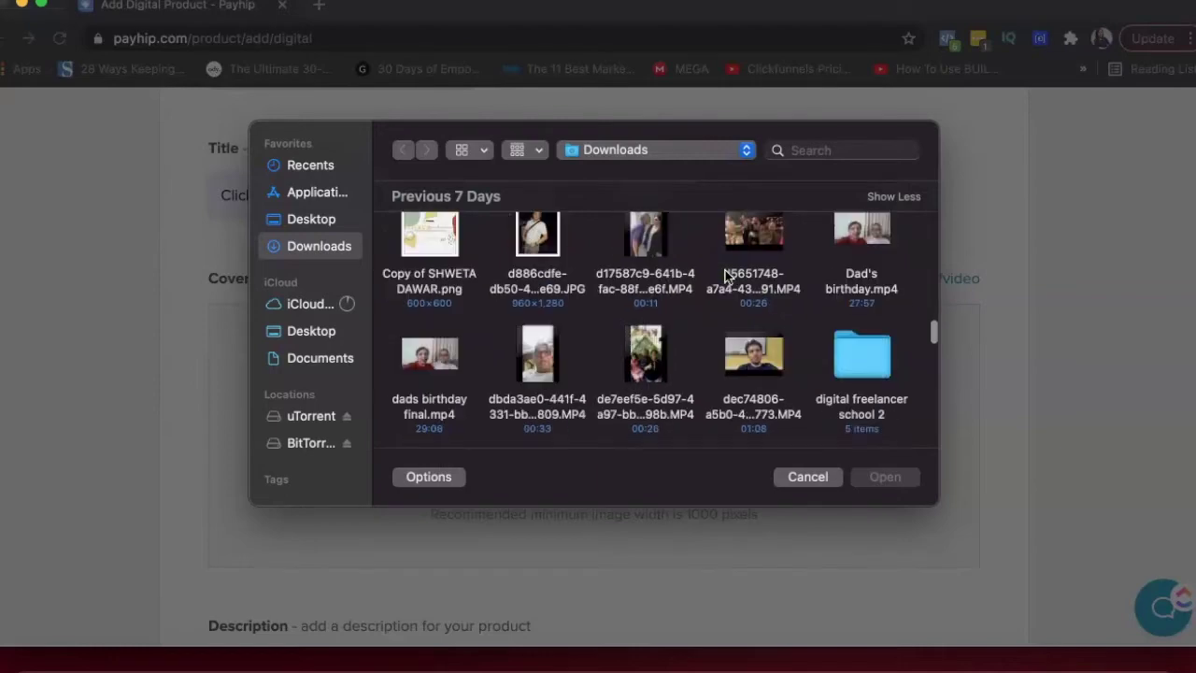
pyautogui.scroll(-2, 725, 270)
pyautogui.scroll(5, 725, 270)
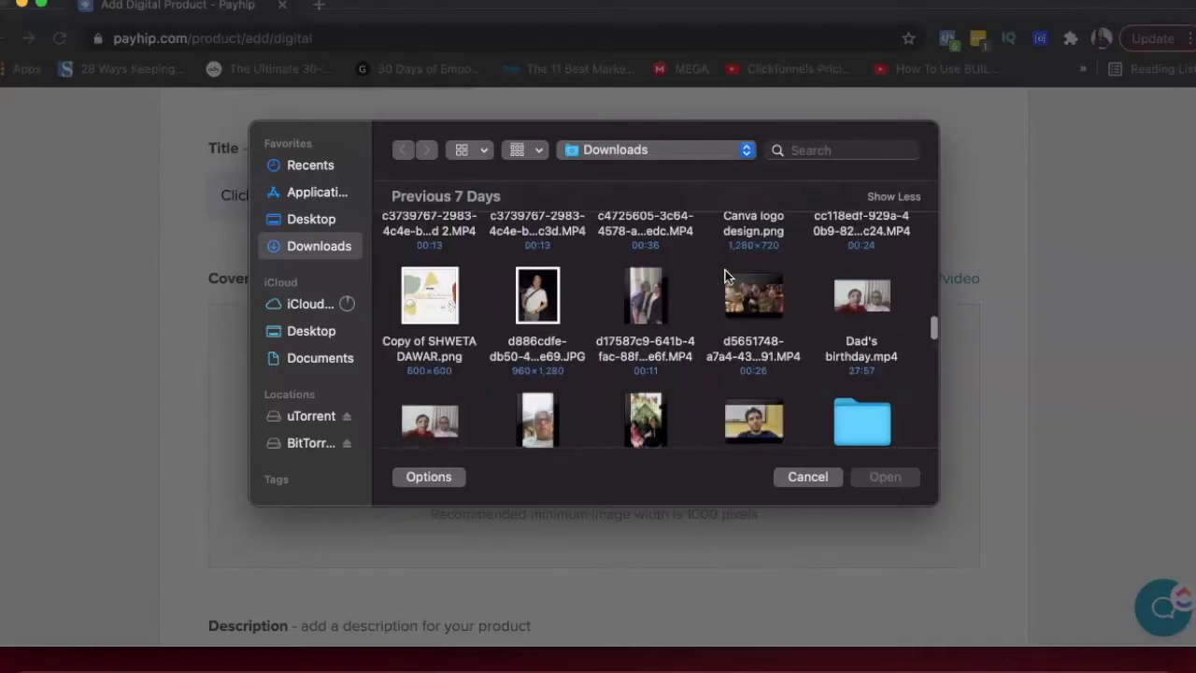
pyautogui.scroll(1, 491, 283)
pyautogui.click(411, 397)
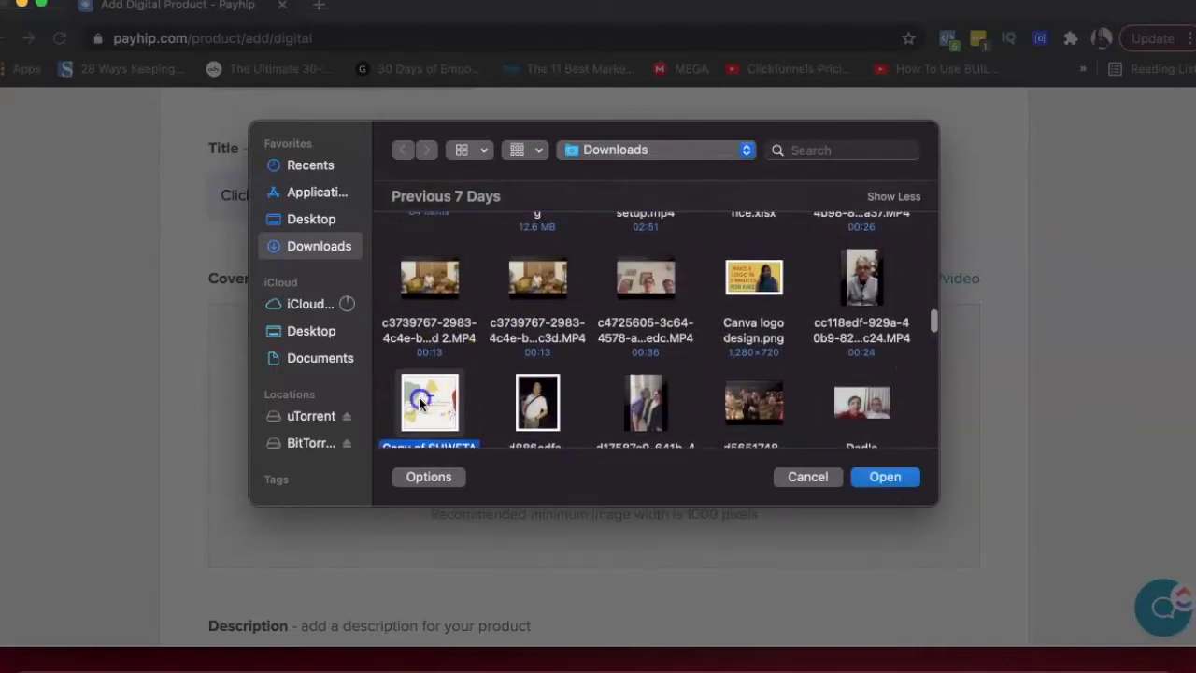
pyautogui.click(864, 472)
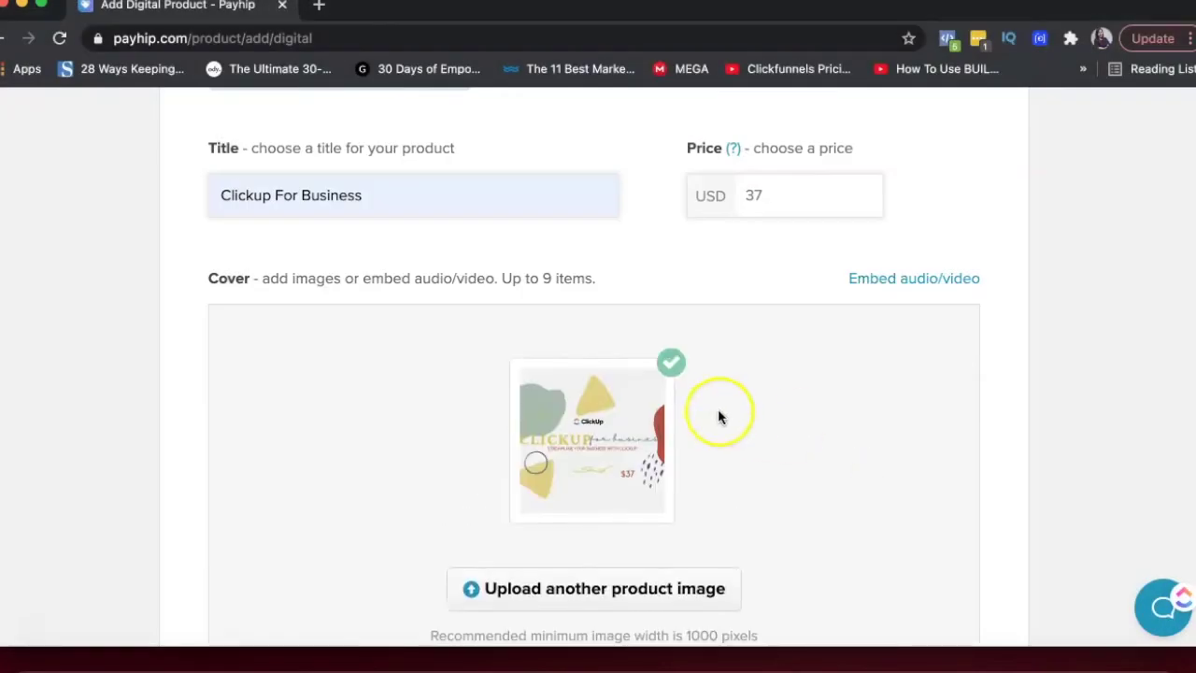
# Step: Review the uploaded cover image and check the option for embedding a YouTube, Vimeo or Soundcloud link, then close it
pyautogui.scroll(-2, 711, 412)
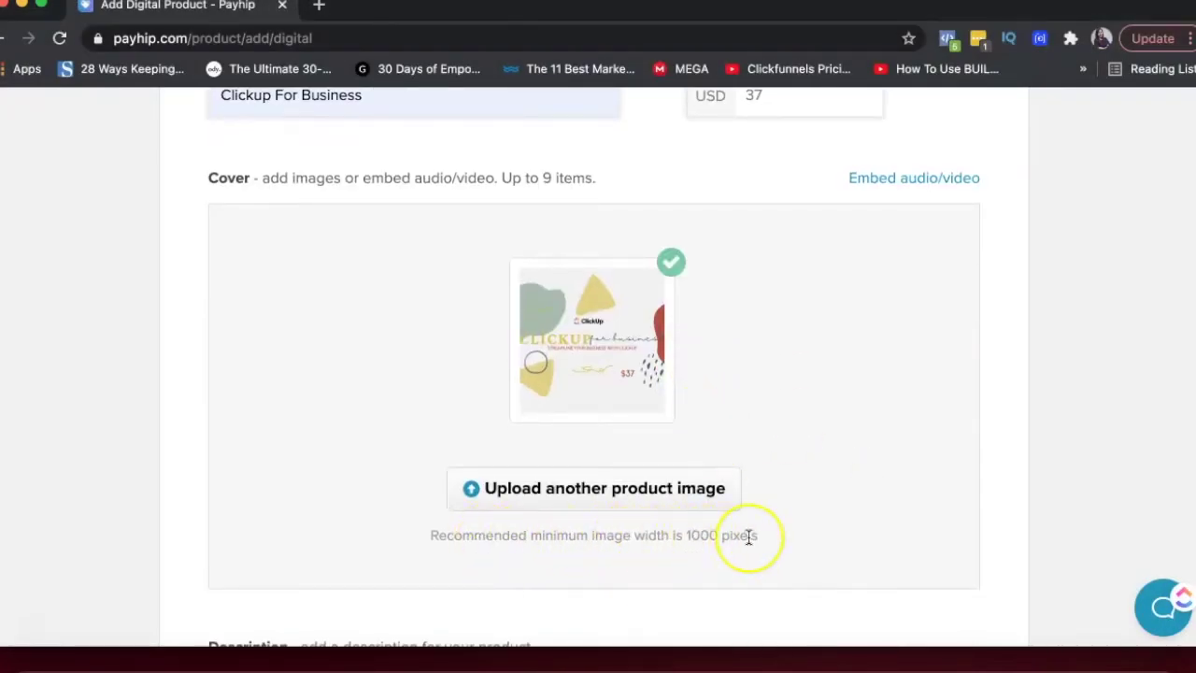
pyautogui.moveTo(555, 298)
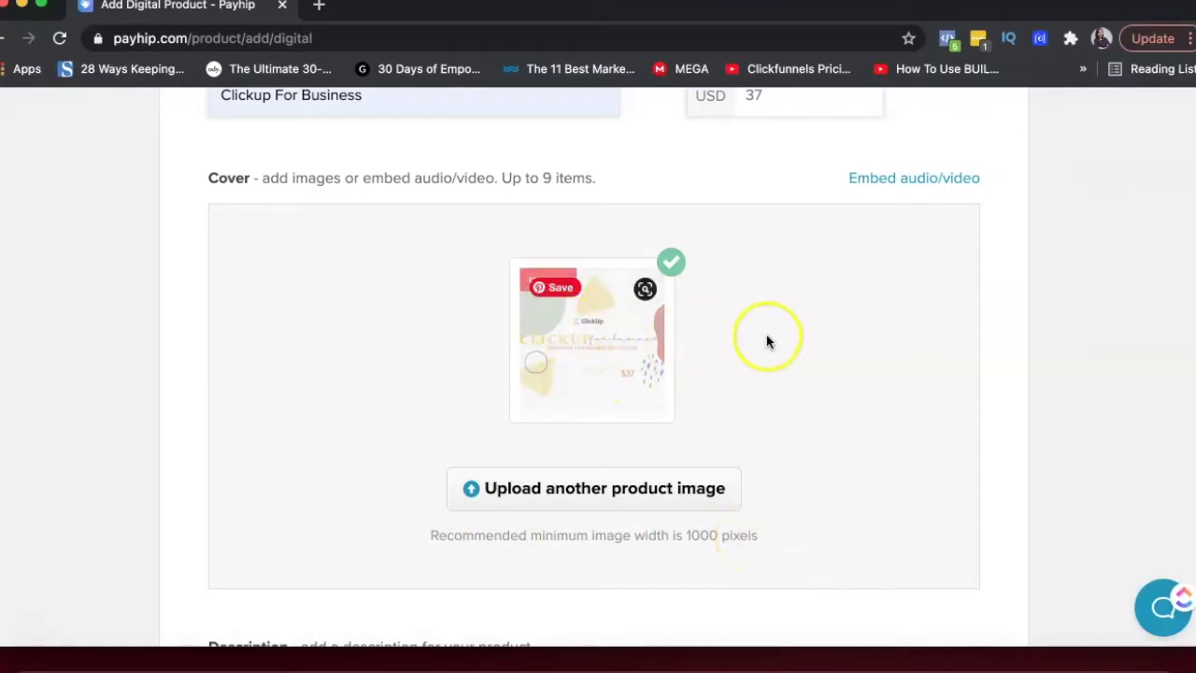
pyautogui.scroll(1, 770, 344)
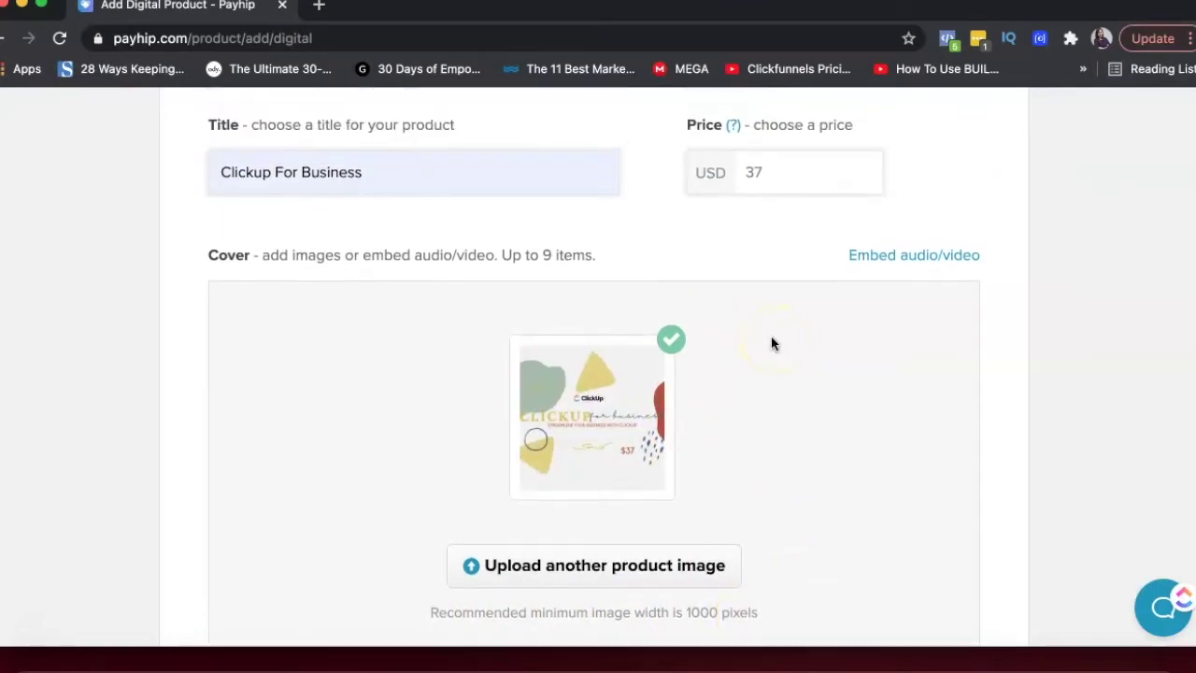
pyautogui.click(894, 255)
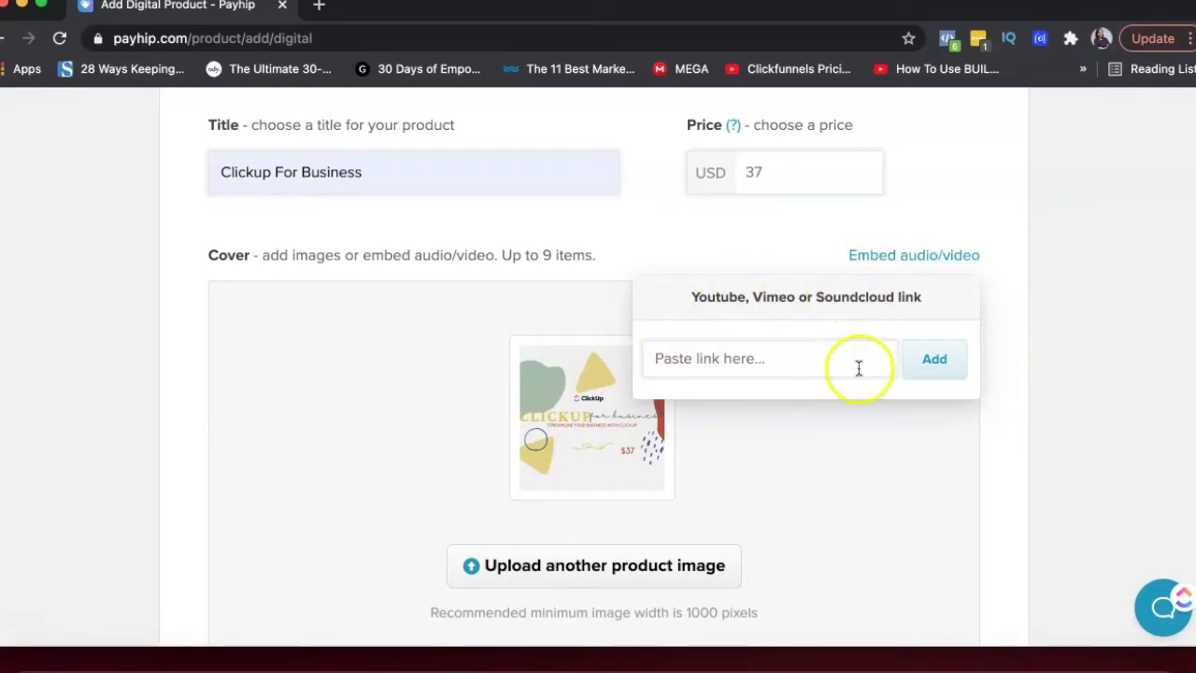
pyautogui.click(799, 252)
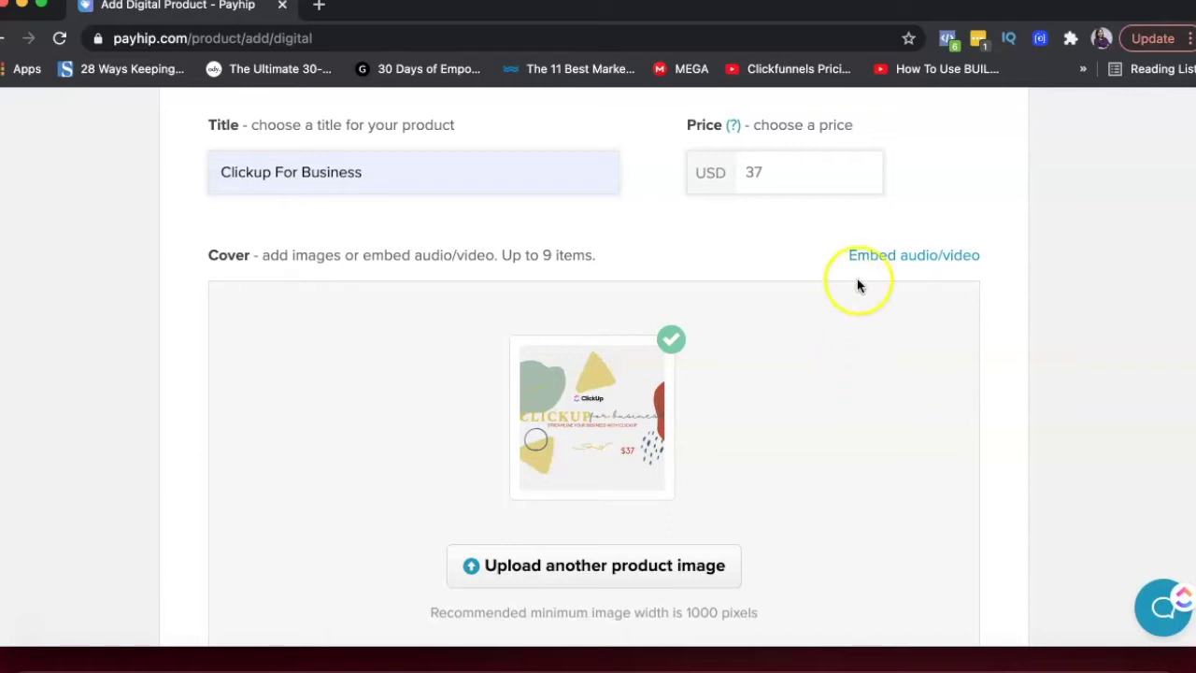
# Step: Enter "this is desciption" as the product's description
pyautogui.scroll(-3, 797, 385)
pyautogui.scroll(-2, 797, 385)
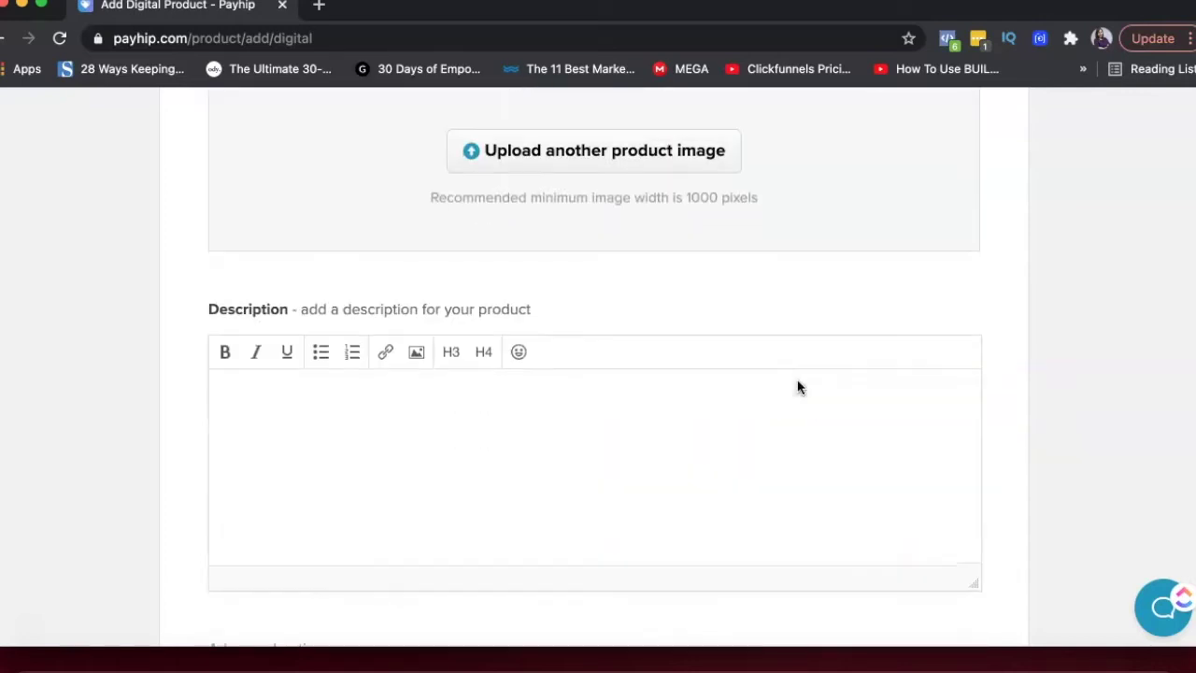
pyautogui.click(649, 455)
pyautogui.write('this is desc')
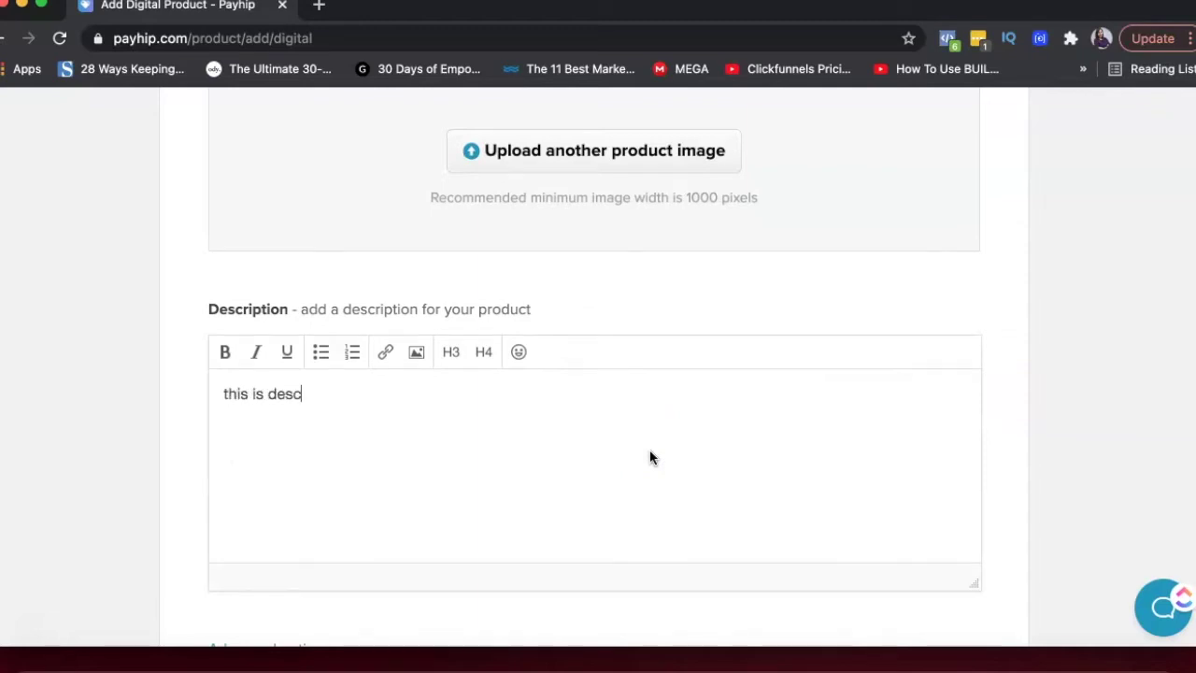
pyautogui.write('iption')
# Step: Expand the product's advanced options, review them, and mark the product as tax exempt
pyautogui.scroll(-4, 649, 458)
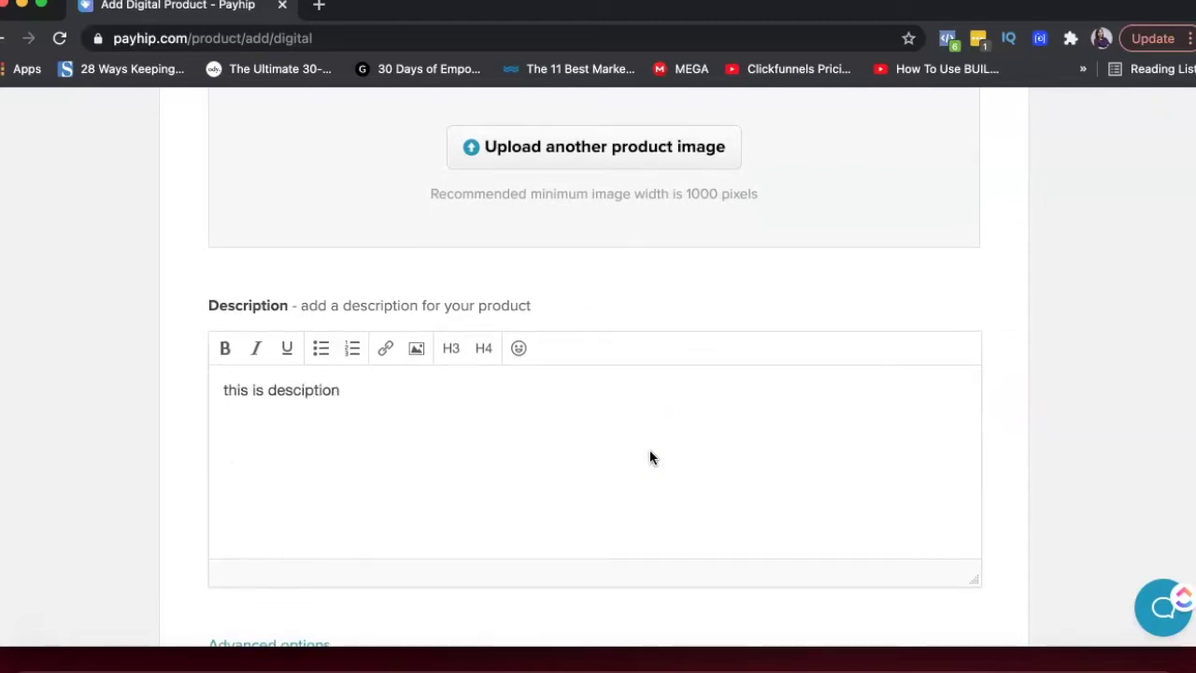
pyautogui.click(271, 318)
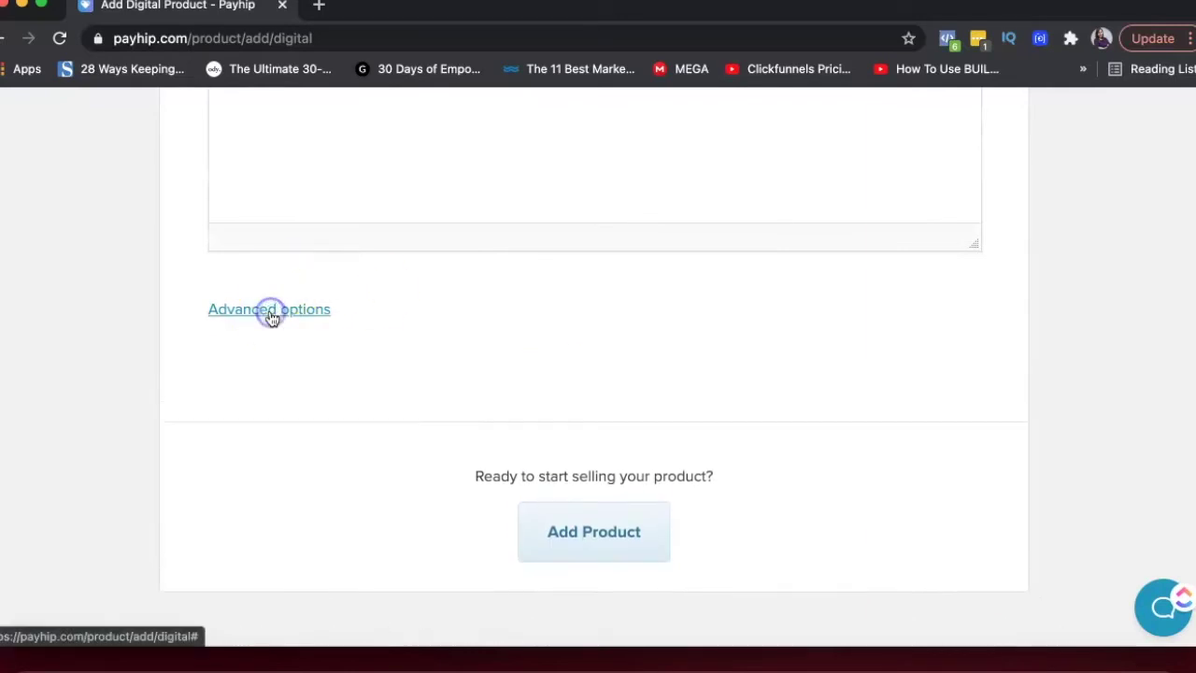
pyautogui.scroll(-2, 482, 349)
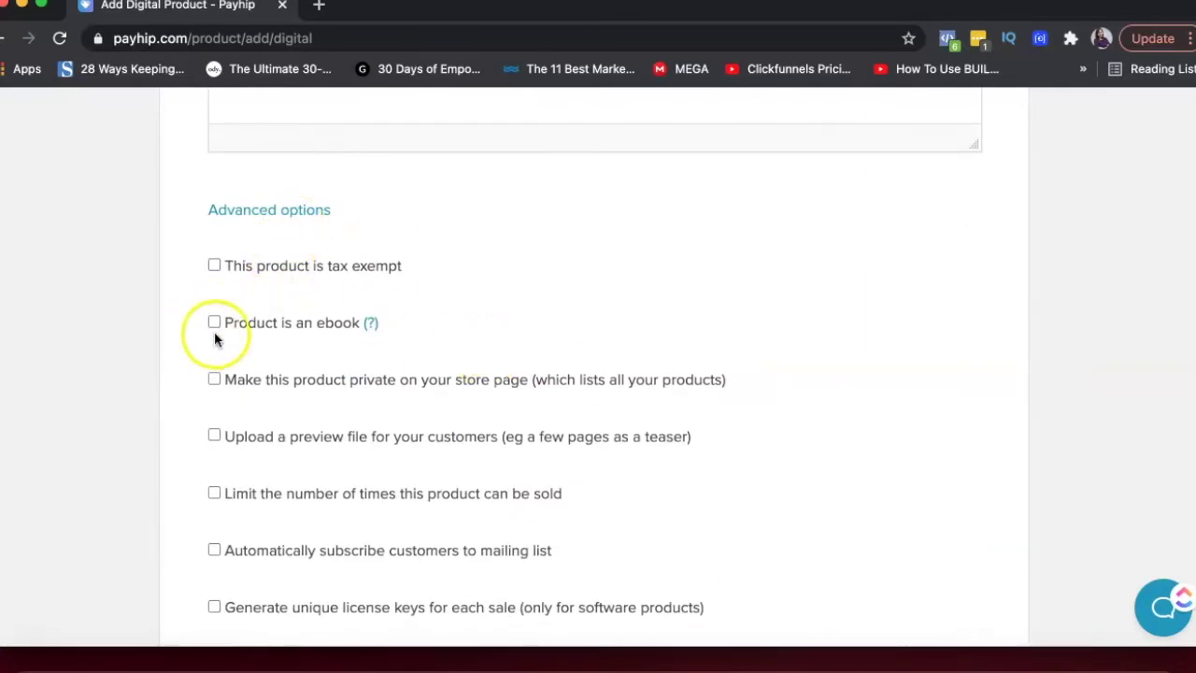
pyautogui.scroll(-1, 550, 307)
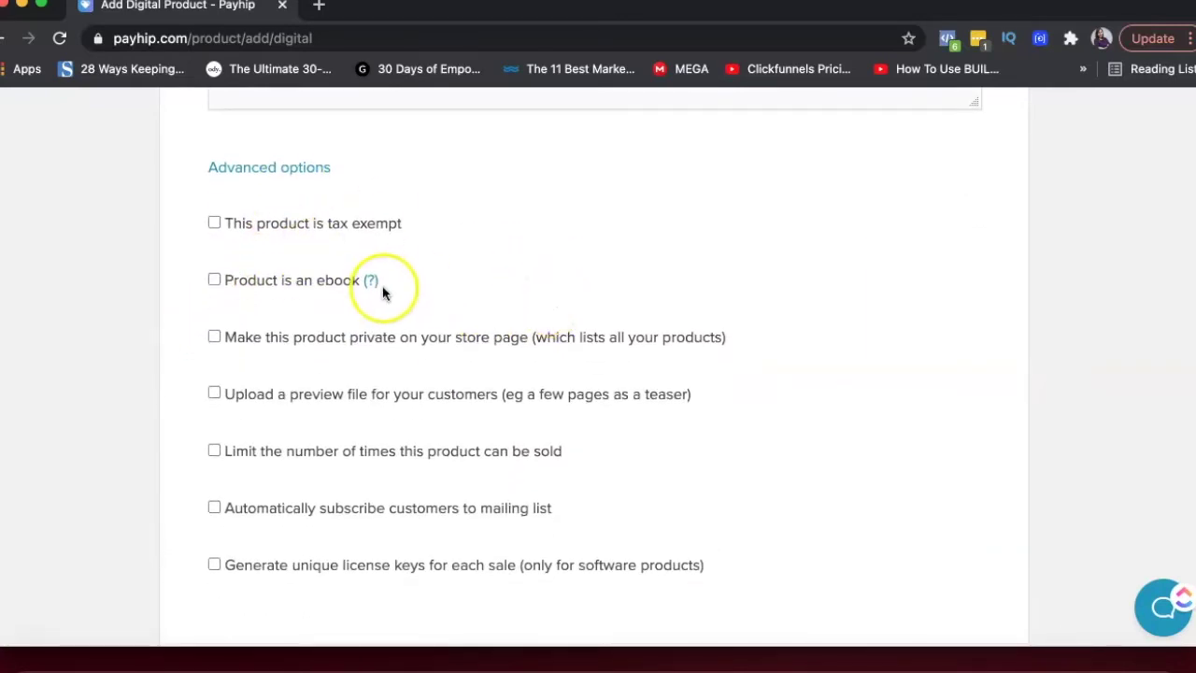
pyautogui.moveTo(370, 285)
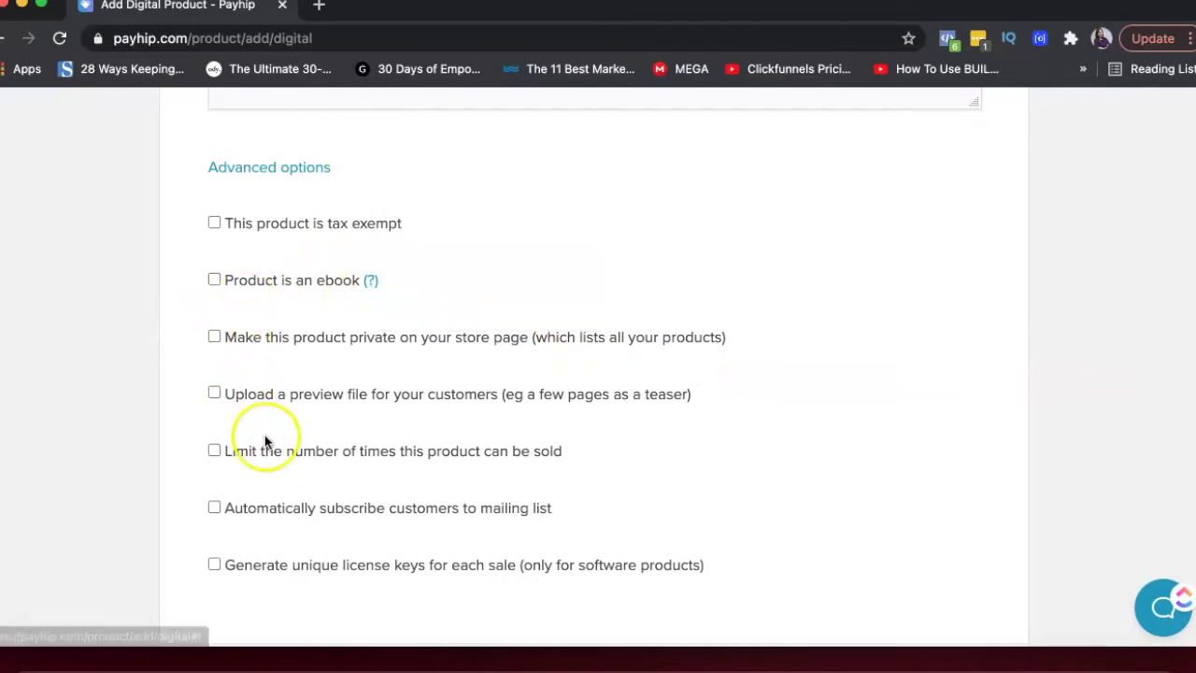
pyautogui.scroll(-2, 296, 477)
pyautogui.scroll(-2, 328, 368)
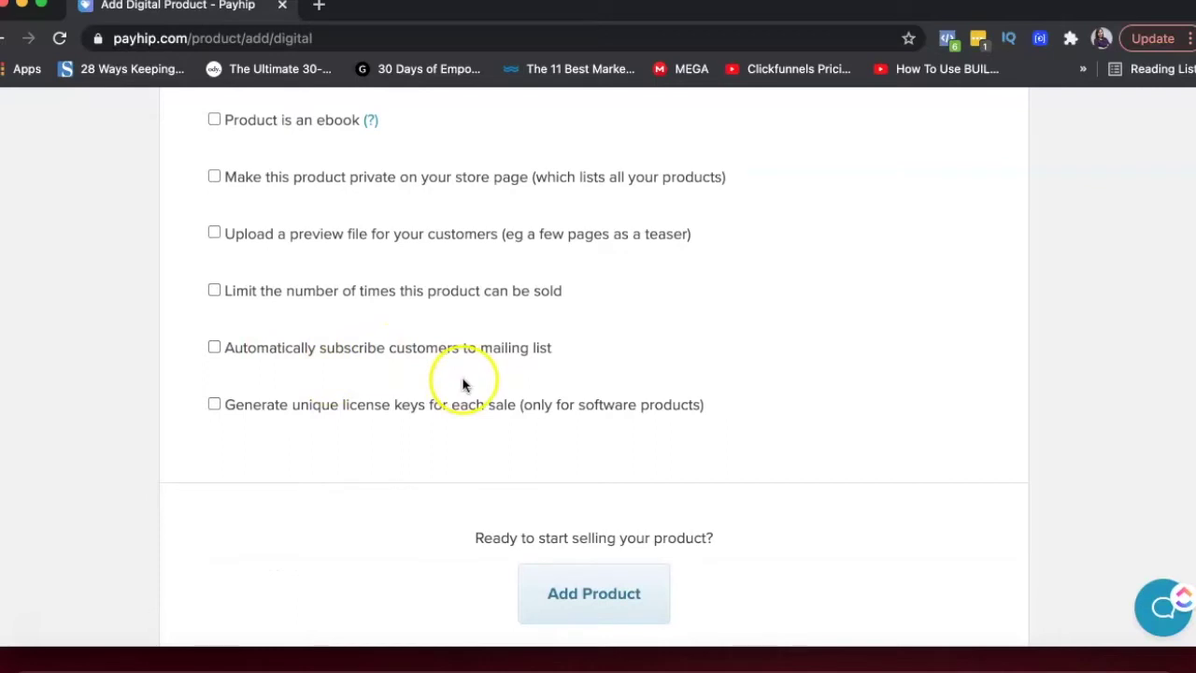
pyautogui.scroll(3, 462, 385)
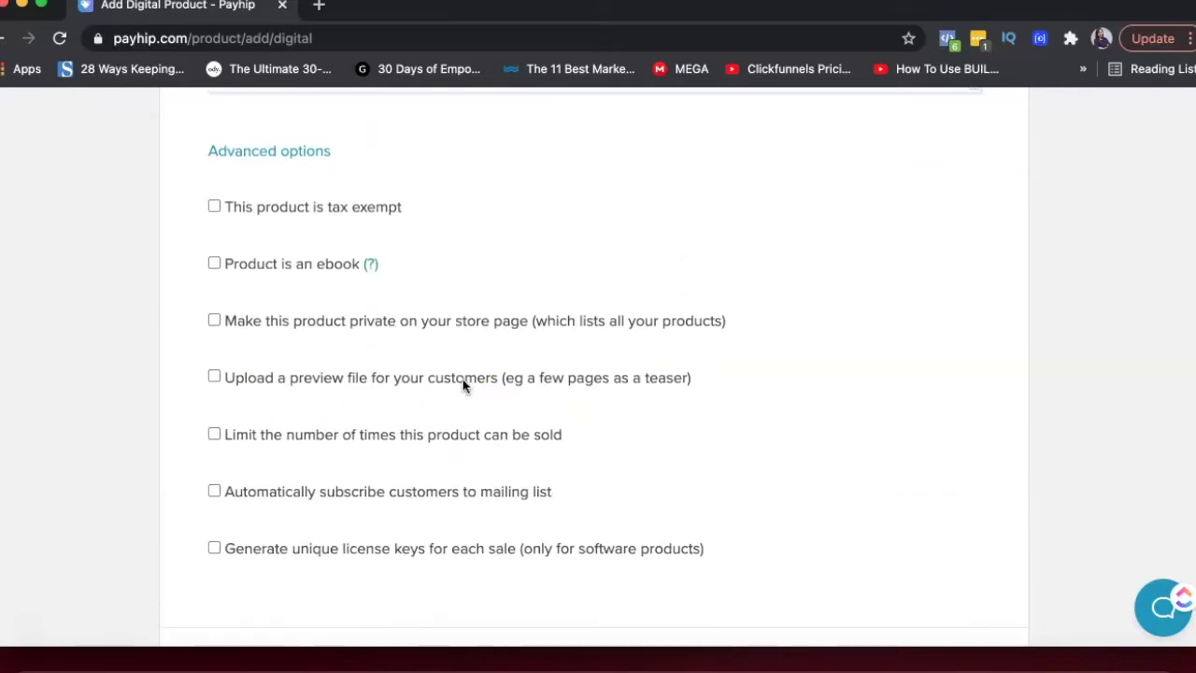
pyautogui.scroll(1, 315, 291)
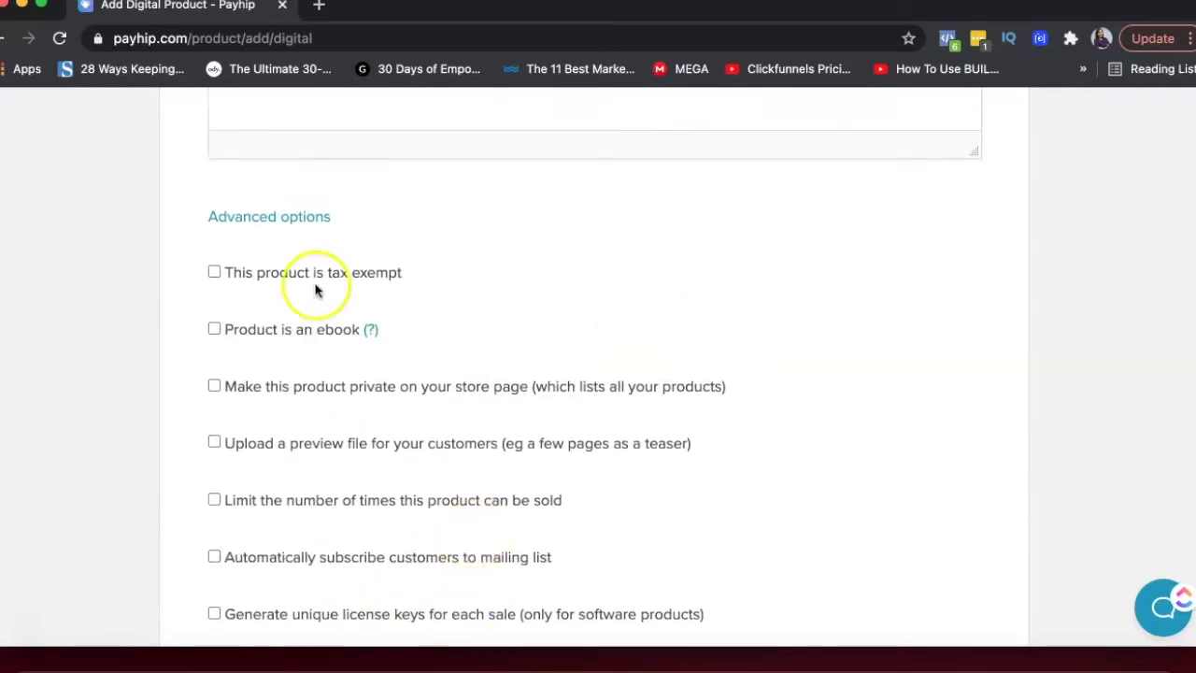
pyautogui.click(213, 272)
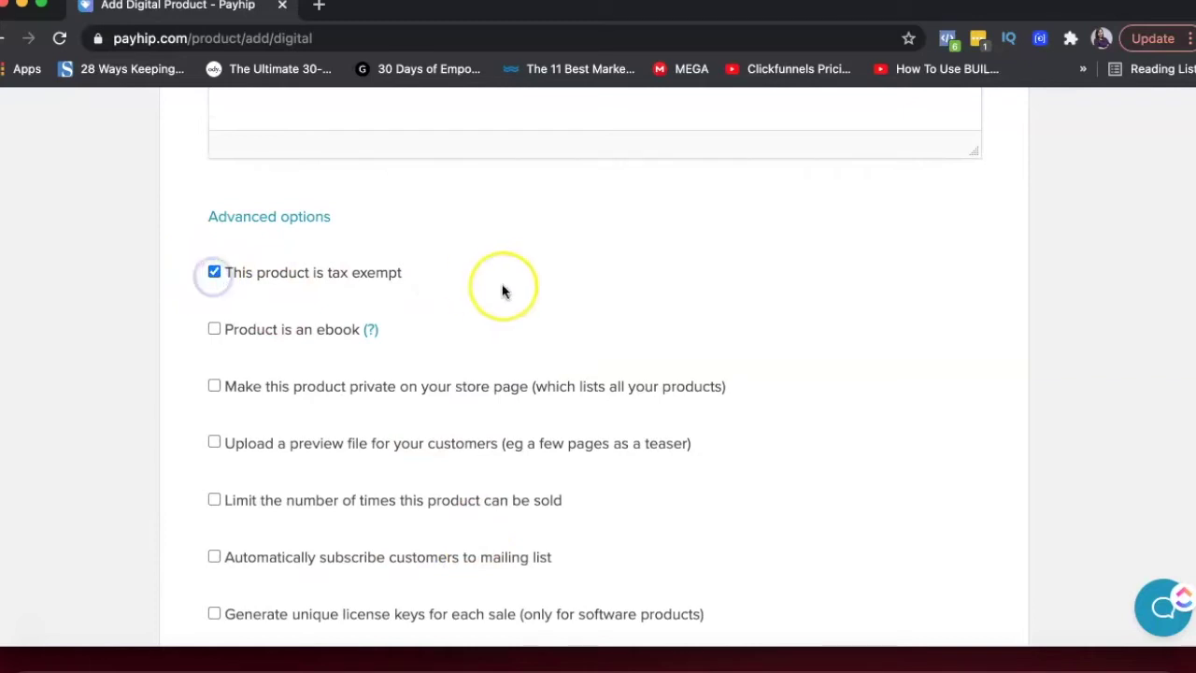
# Step: Submit the completed form to add the Clickup For Business product to the store
pyautogui.scroll(-5, 502, 285)
pyautogui.scroll(-2, 501, 293)
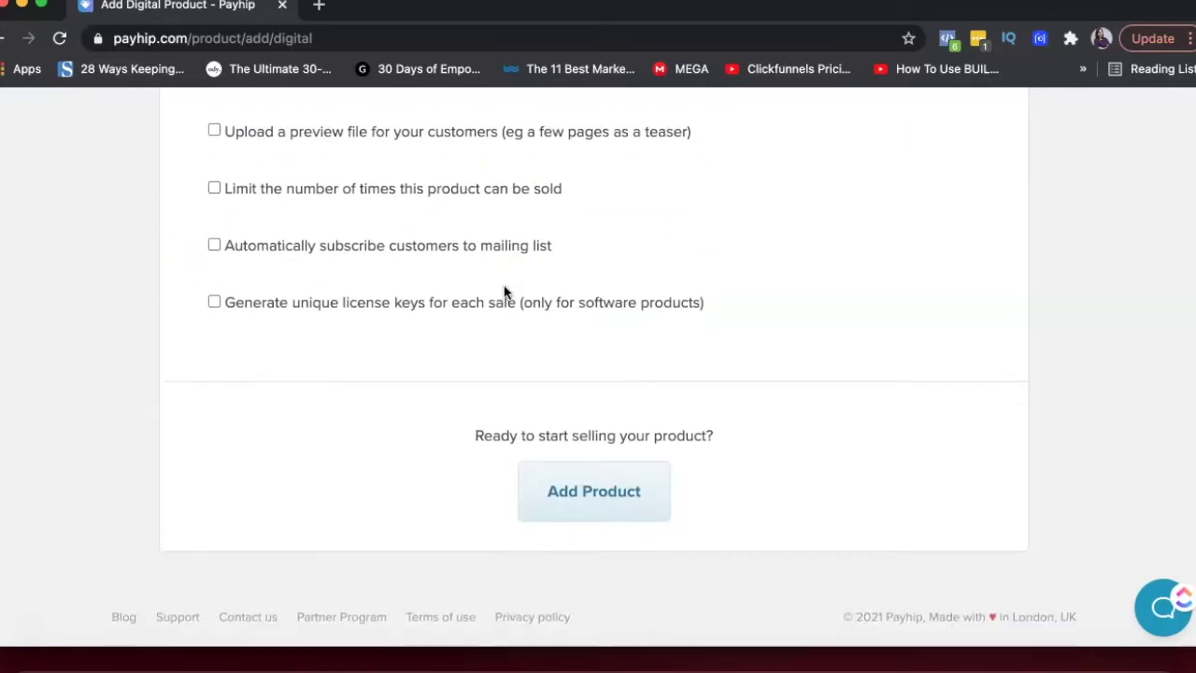
pyautogui.click(589, 490)
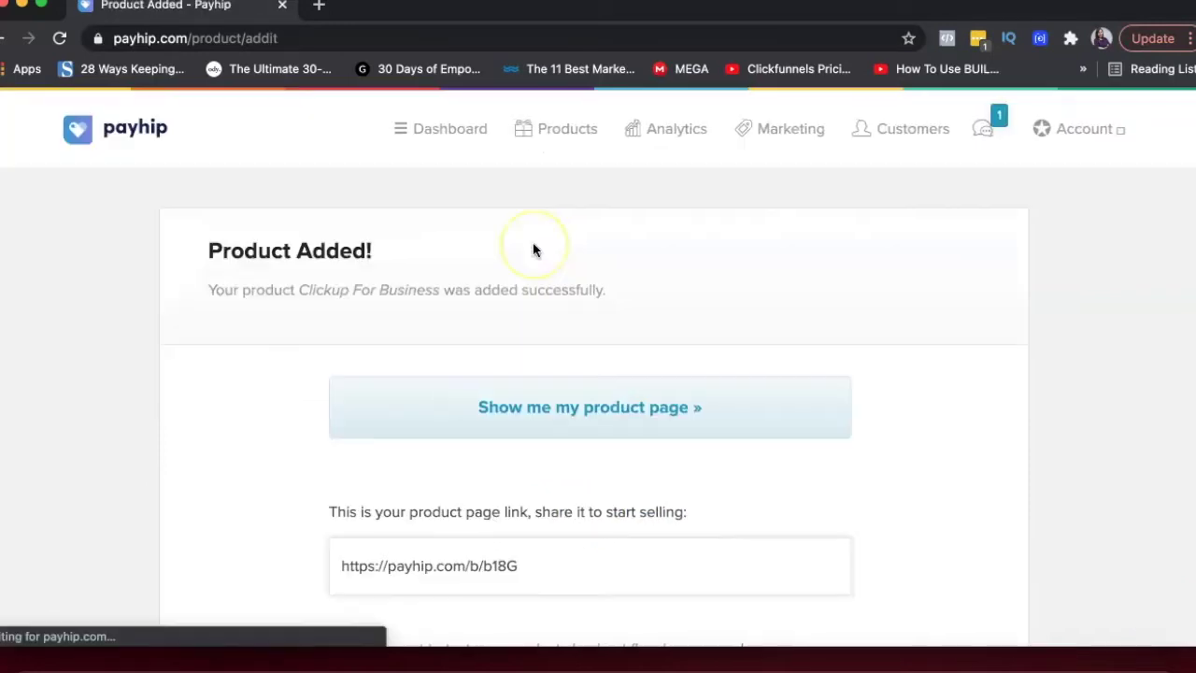
# Step: Review the new product's page link and its Facebook and Twitter sharing options on the confirmation page
pyautogui.scroll(-3, 533, 248)
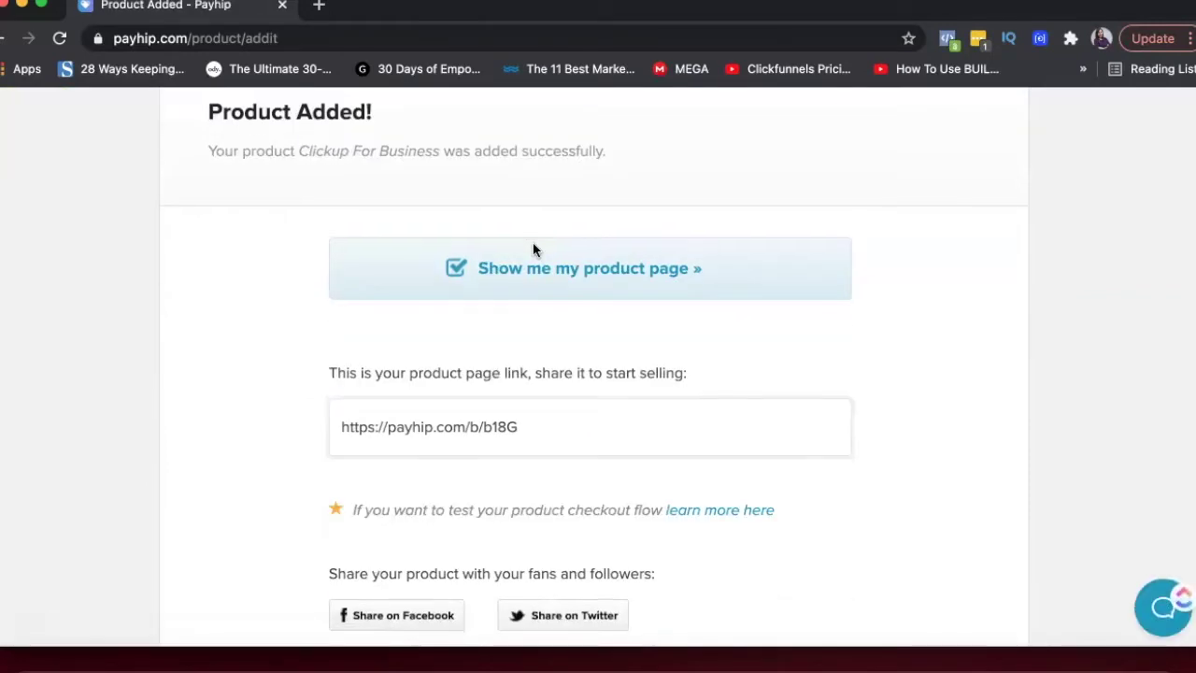
pyautogui.click(561, 430)
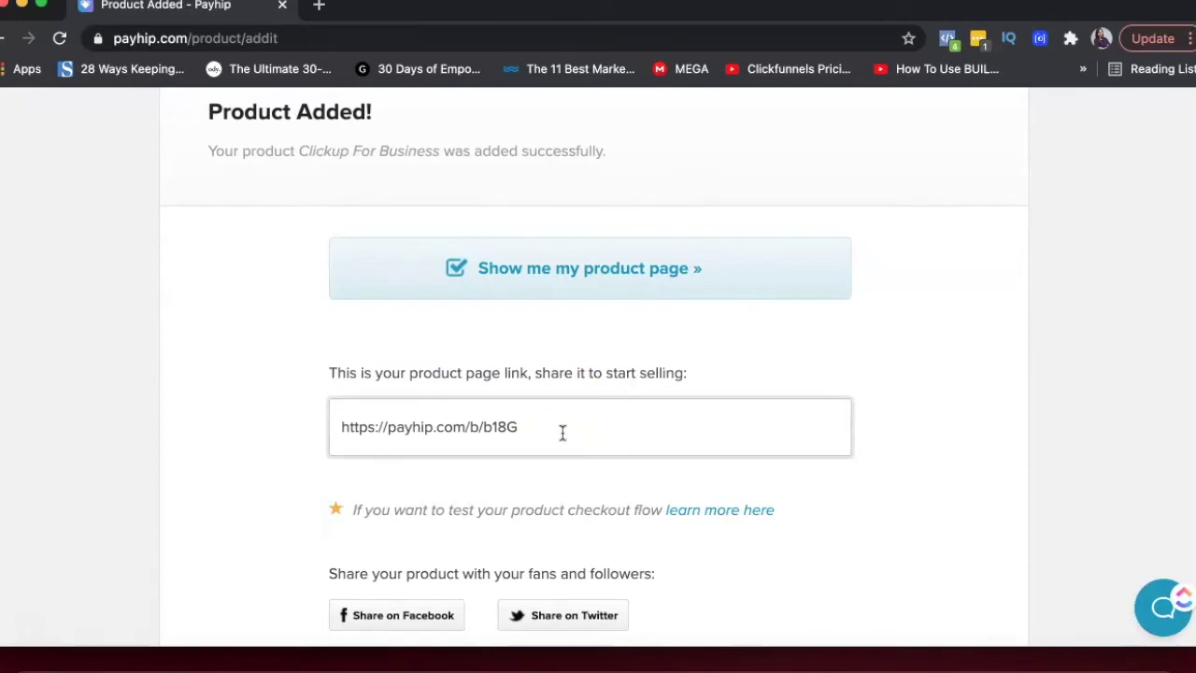
pyautogui.scroll(-1, 562, 430)
pyautogui.scroll(-1, 563, 433)
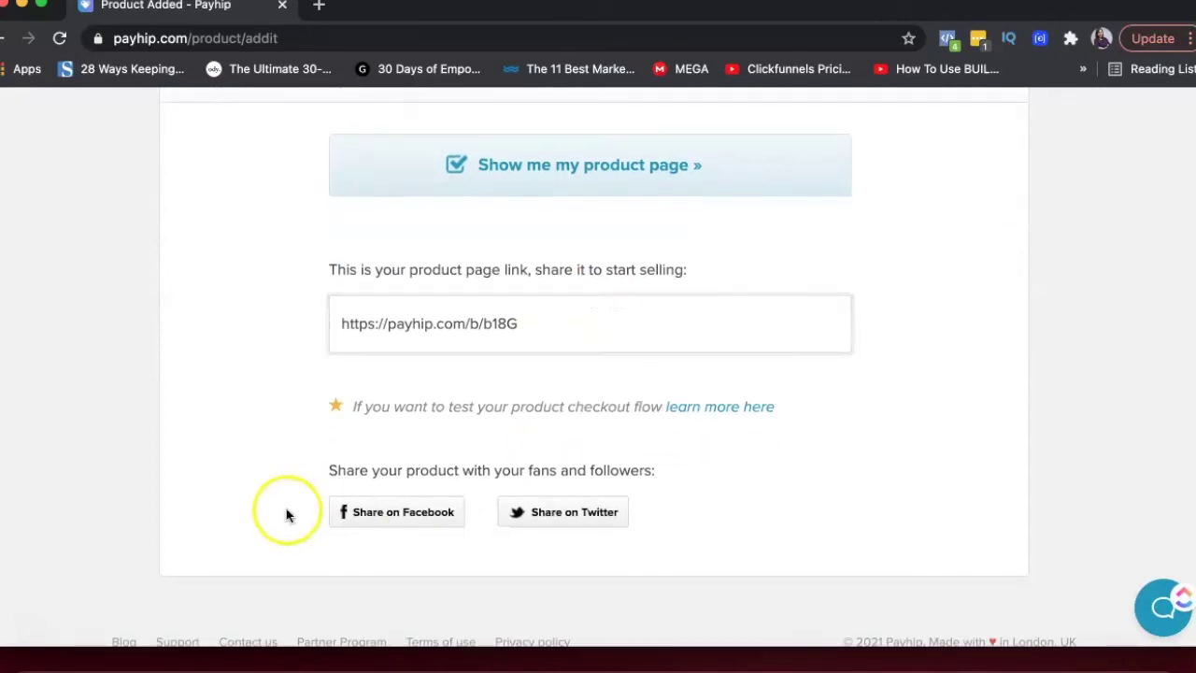
pyautogui.scroll(5, 546, 533)
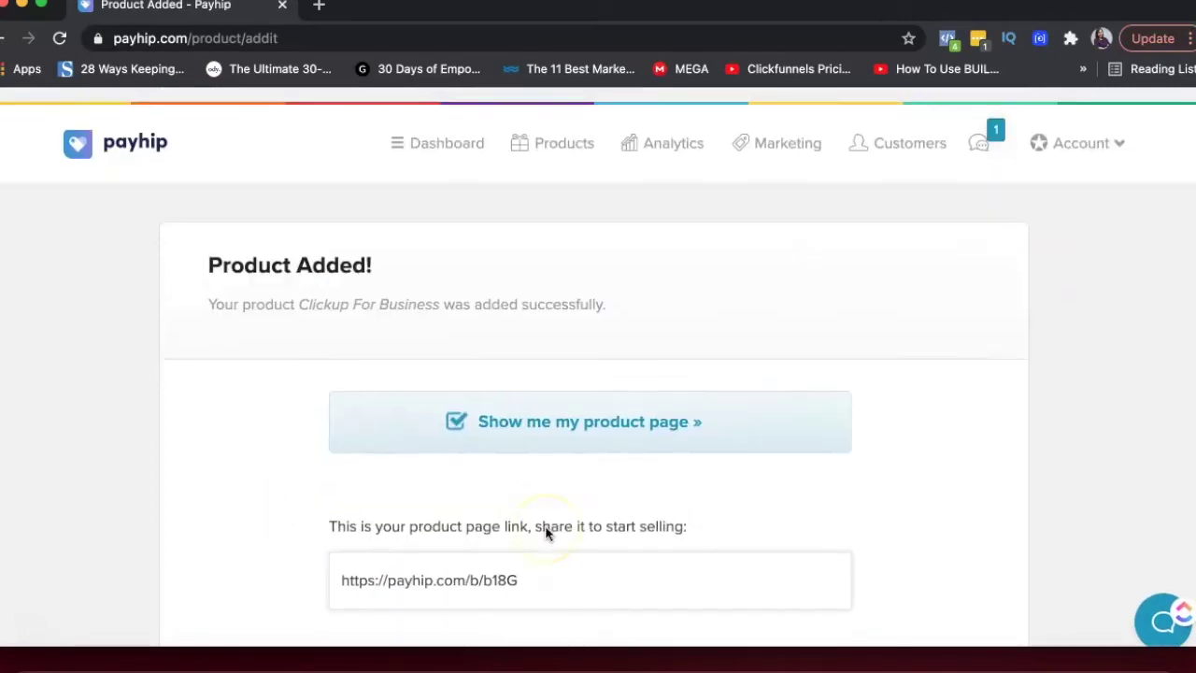
# Step: Open the checkout setup from the dashboard's Store essentials and view the PayPal and Stripe sections of the payment details
pyautogui.click(417, 120)
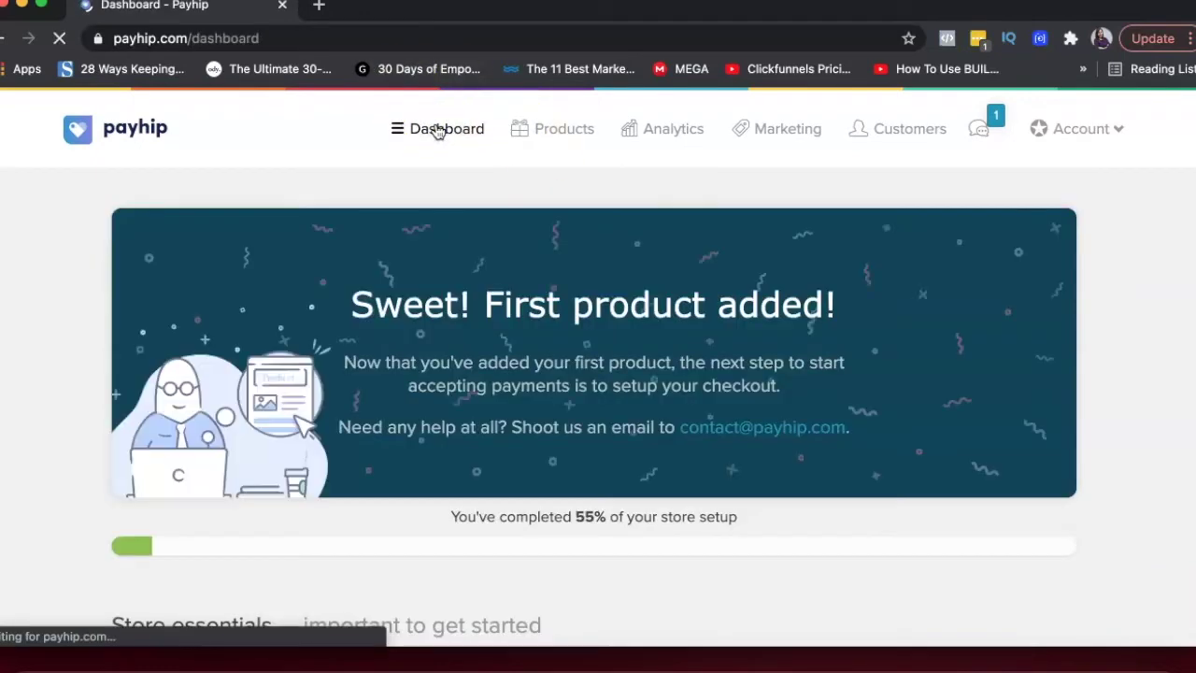
pyautogui.scroll(-5, 567, 339)
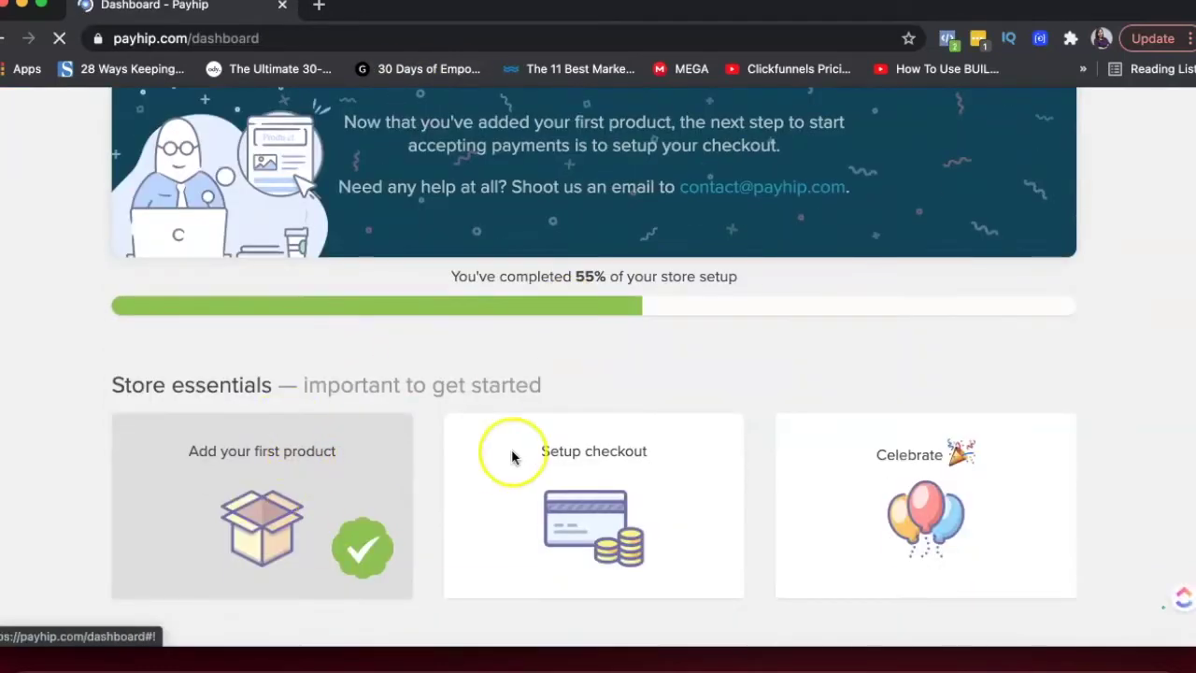
pyautogui.click(579, 485)
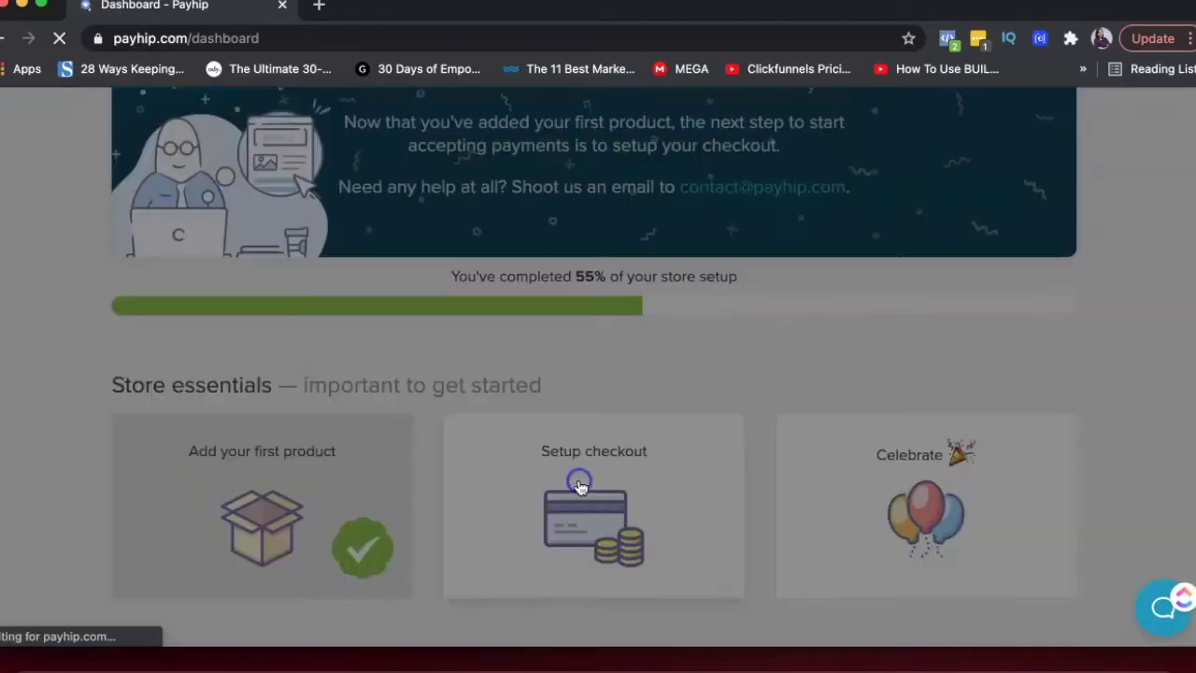
pyautogui.click(622, 401)
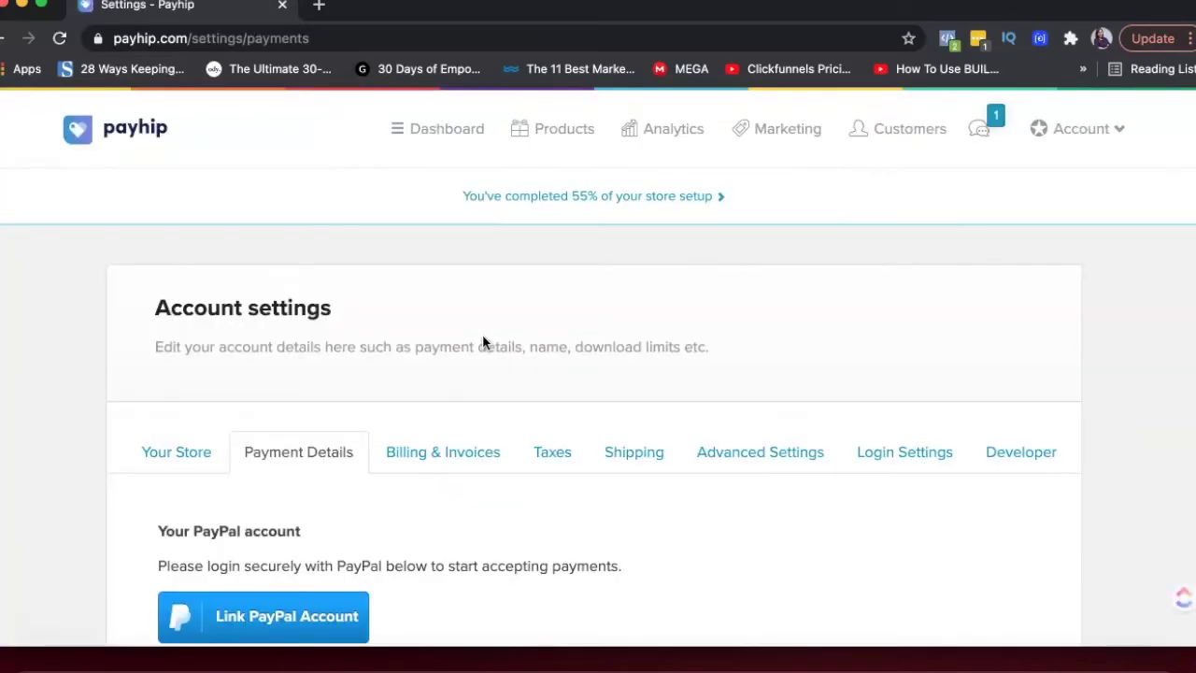
pyautogui.scroll(-5, 483, 341)
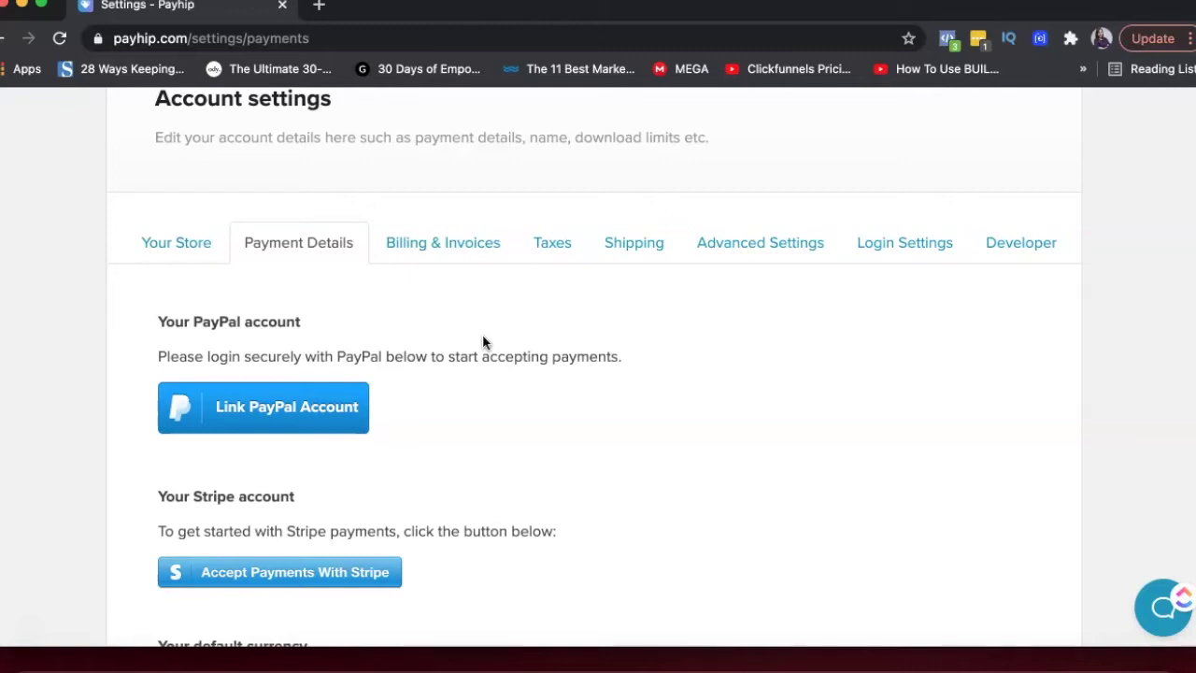
# Step: Review the default currency and statement description fields in the payment details
pyautogui.scroll(-2, 483, 341)
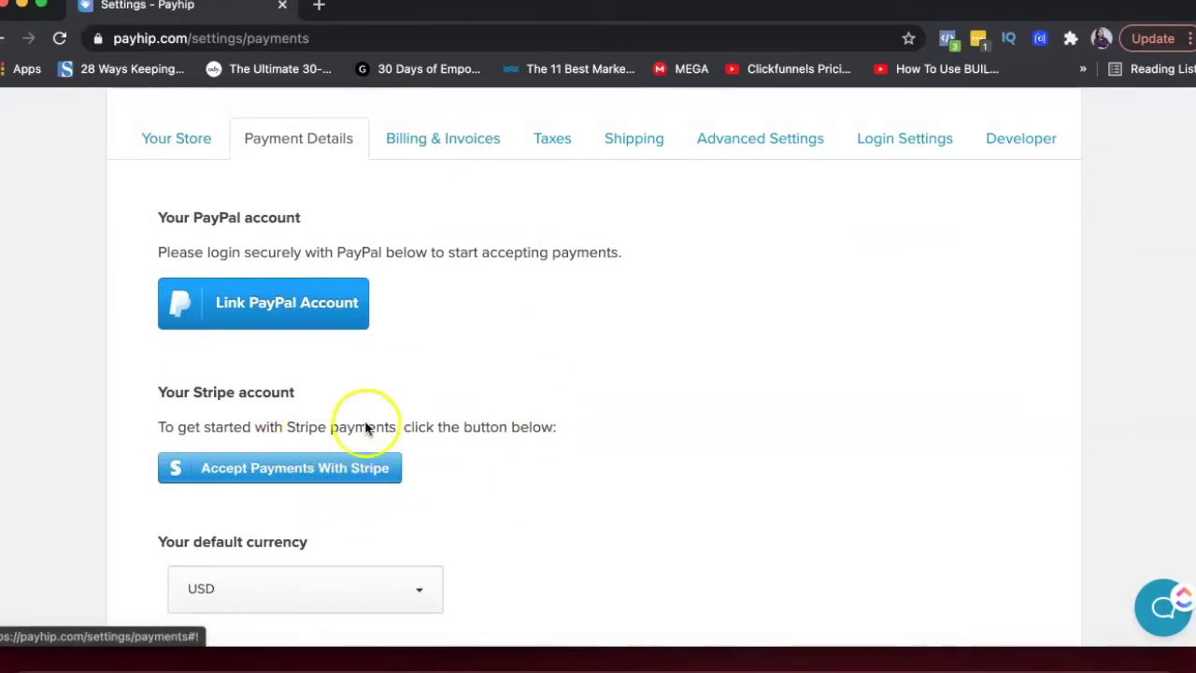
pyautogui.scroll(-5, 551, 444)
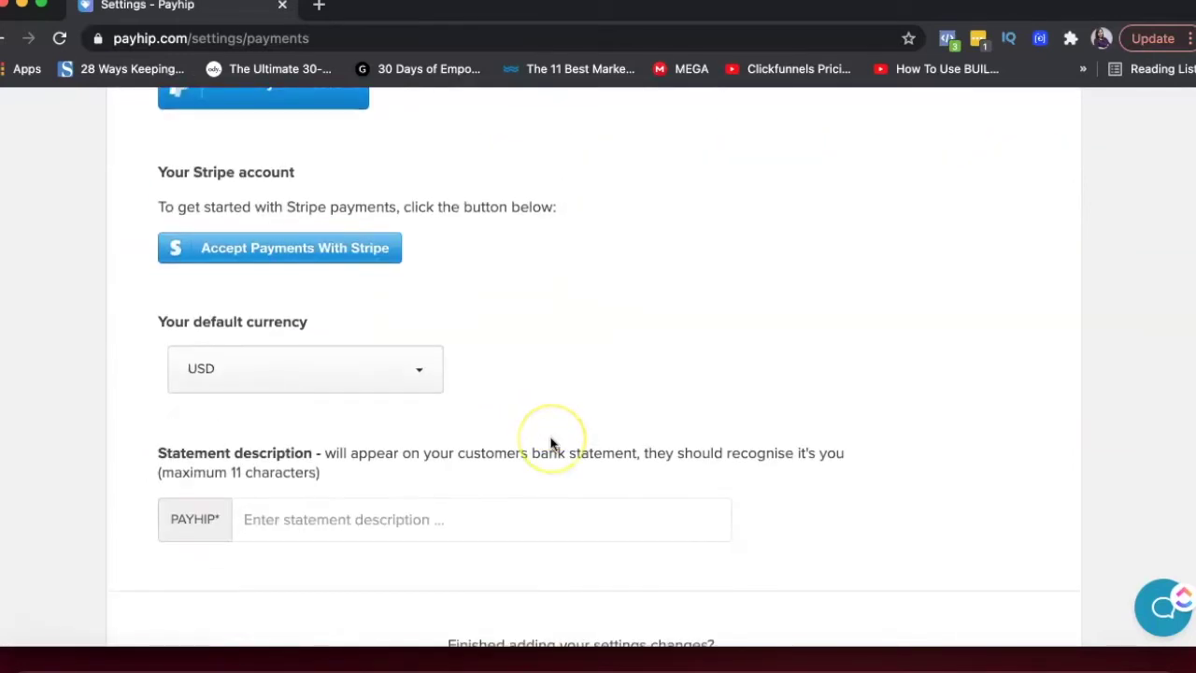
pyautogui.scroll(-2, 551, 444)
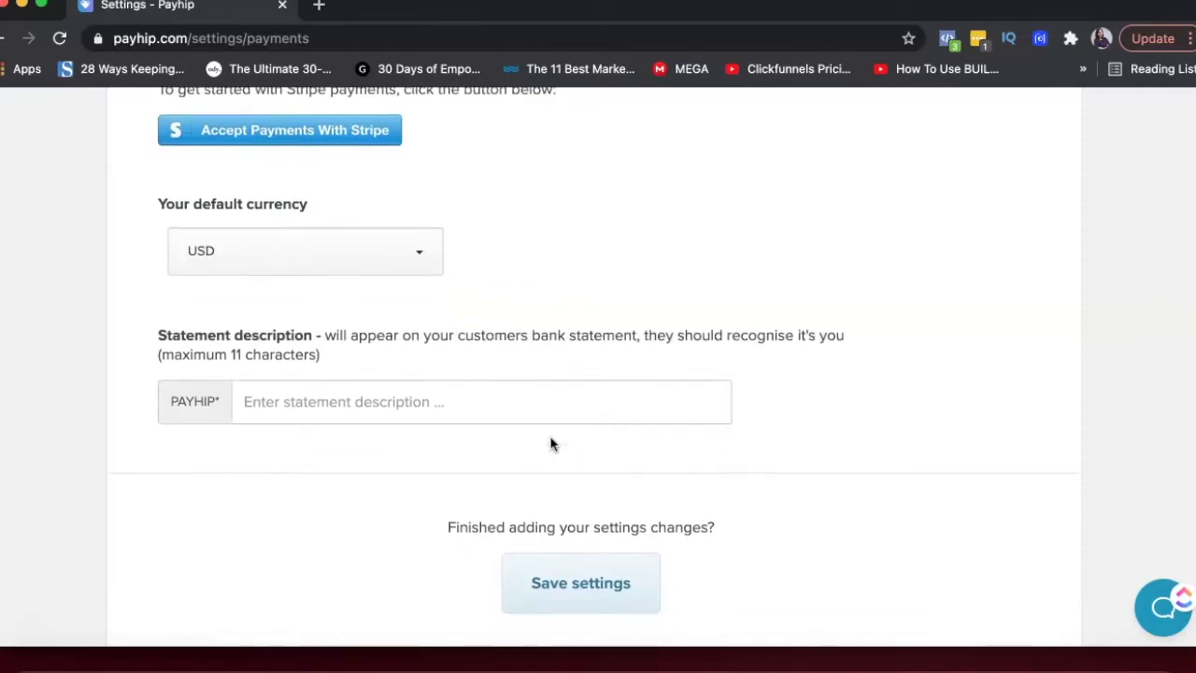
# Step: Open the Stripe payment setup, check its options for connecting or registering an account, and close it
pyautogui.scroll(5, 552, 443)
pyautogui.click(374, 486)
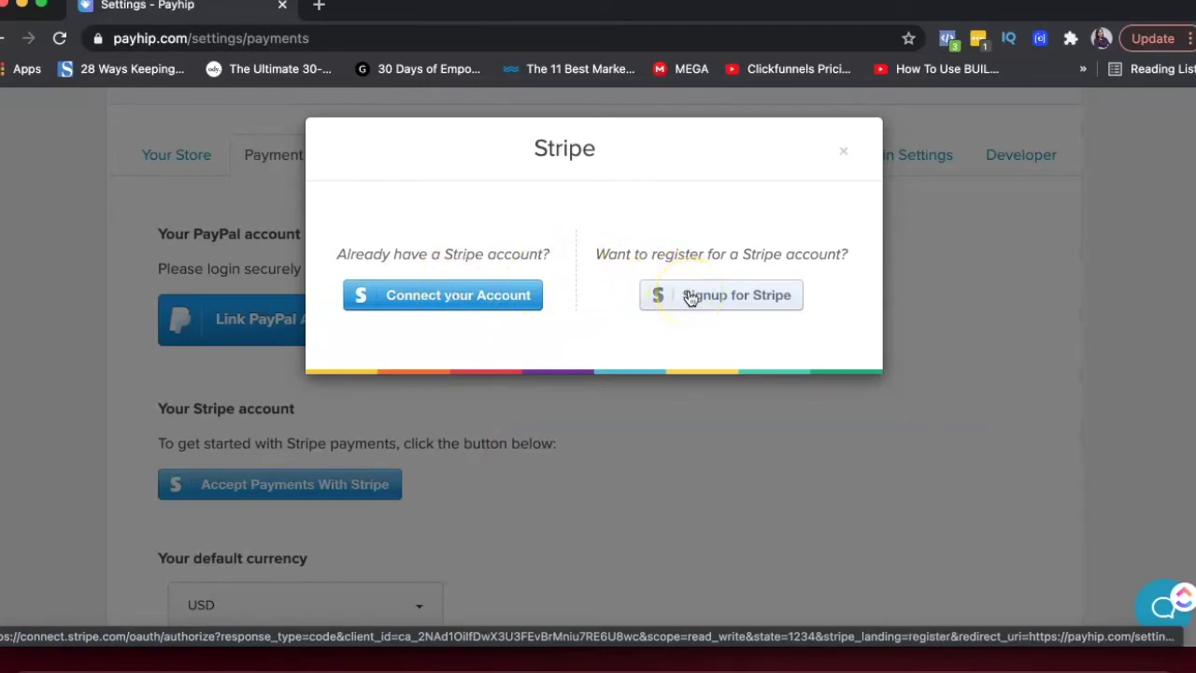
pyautogui.click(842, 152)
pyautogui.scroll(2, 448, 160)
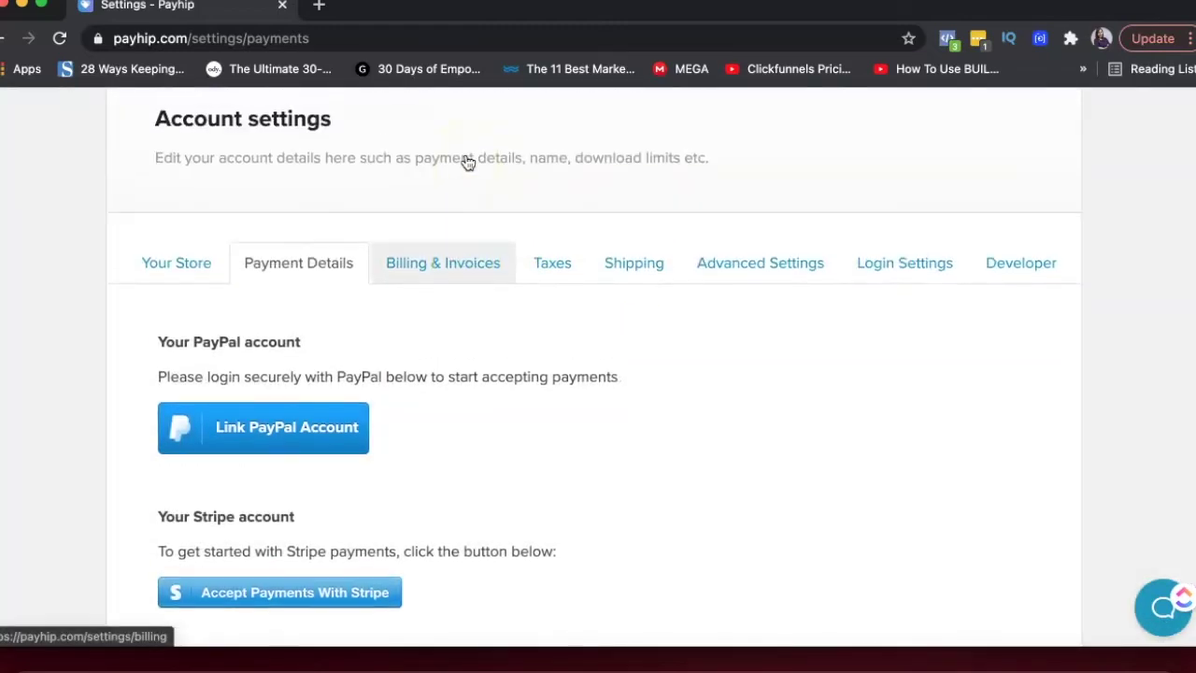
# Step: Open the billing and invoices settings and compare the Free Forever, Plus and Pro plans
pyautogui.click(448, 266)
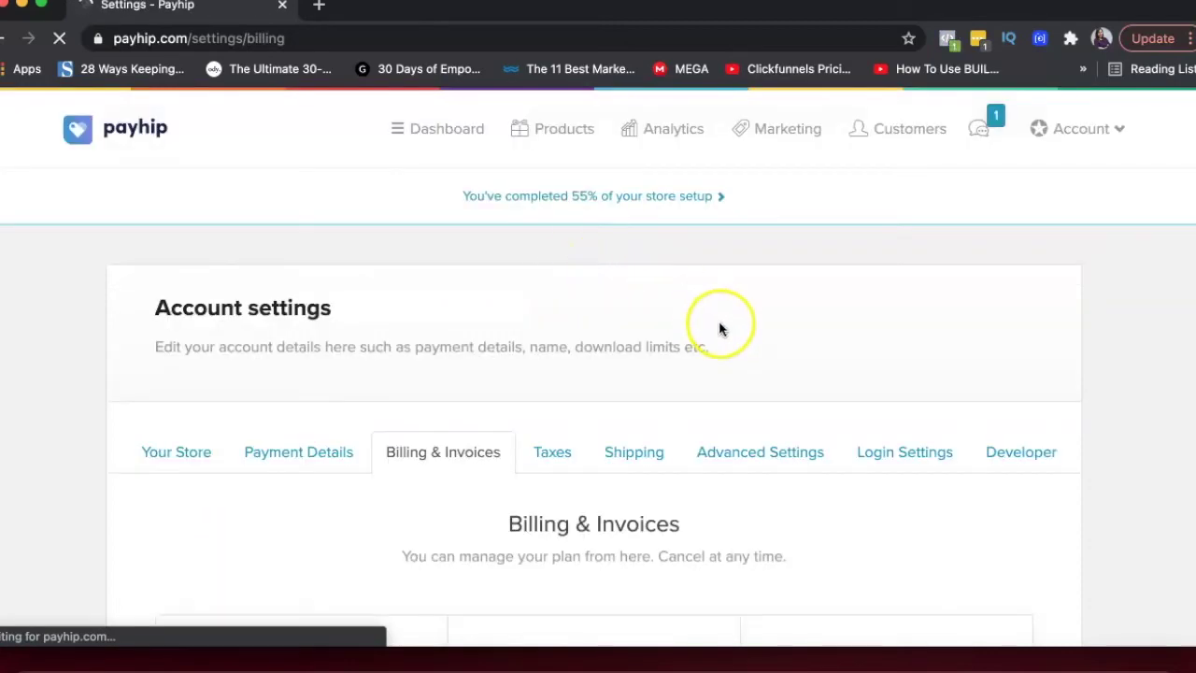
pyautogui.scroll(-4, 718, 329)
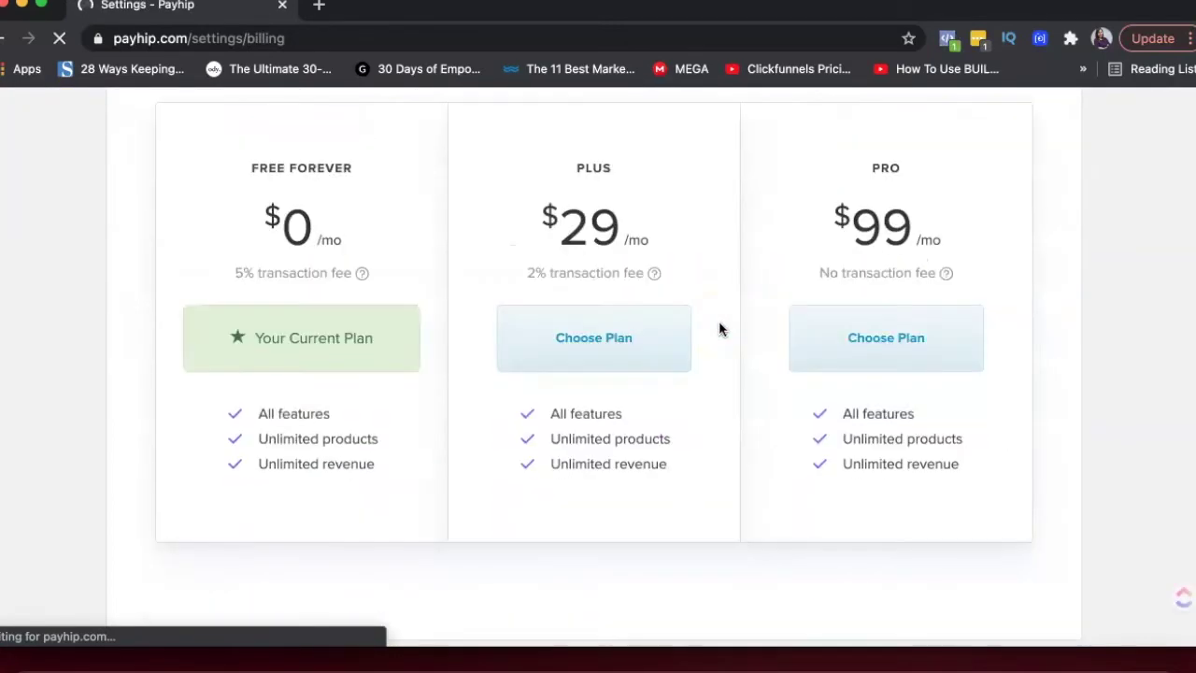
pyautogui.scroll(-3, 608, 301)
pyautogui.scroll(5, 608, 299)
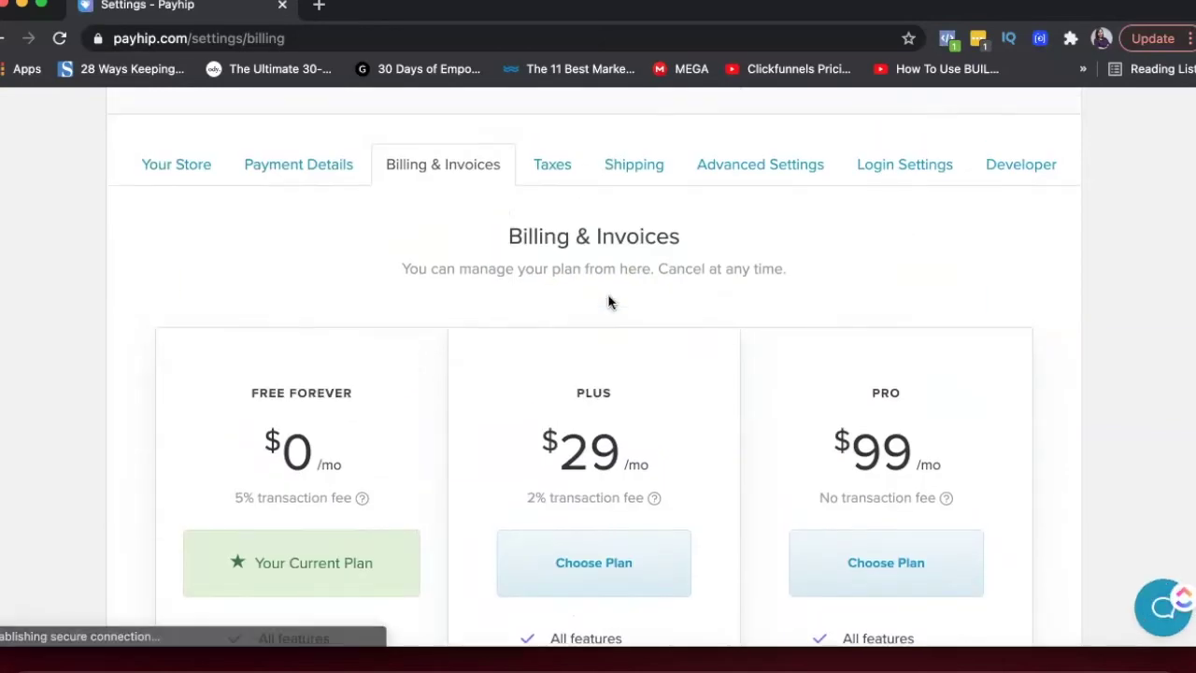
# Step: Open the advanced account settings and review the PDF protection, email and inventory notification, and download limit options
pyautogui.click(757, 165)
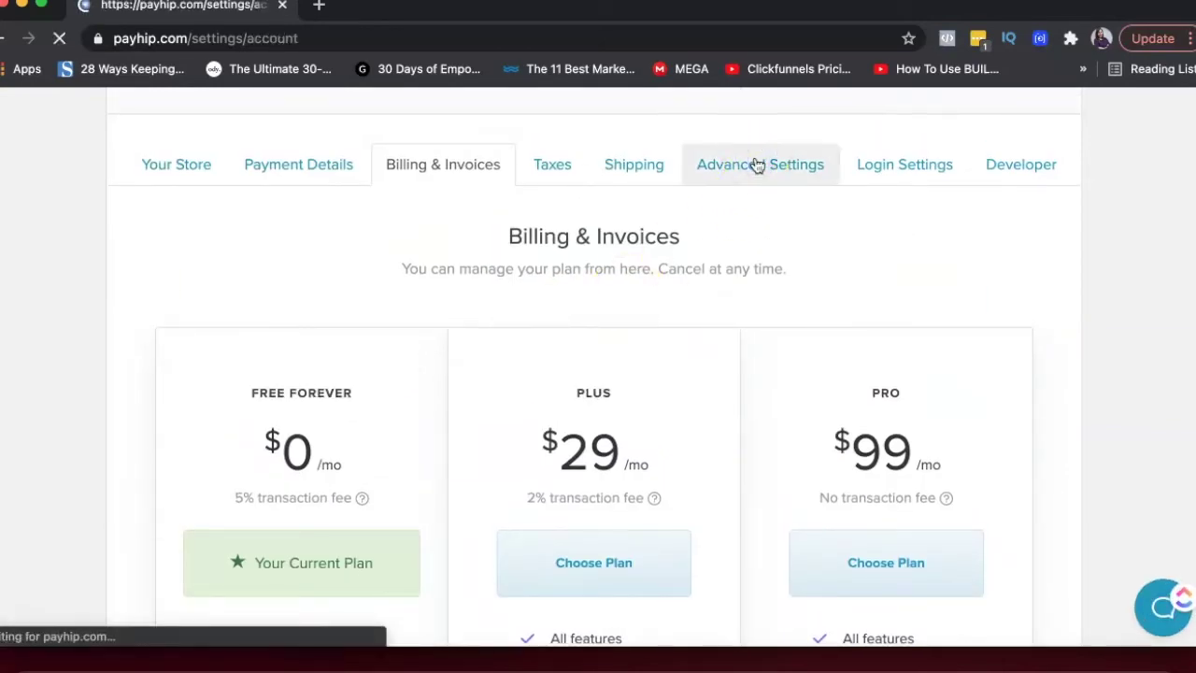
pyautogui.scroll(-2, 728, 435)
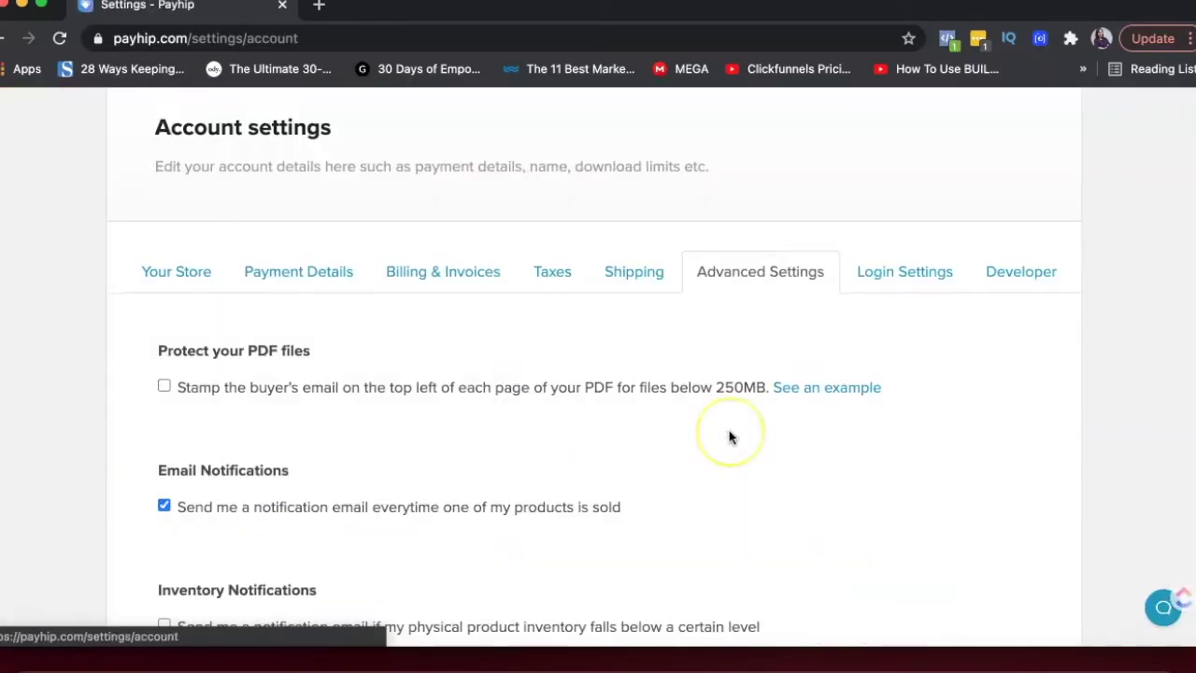
pyautogui.scroll(-1, 729, 435)
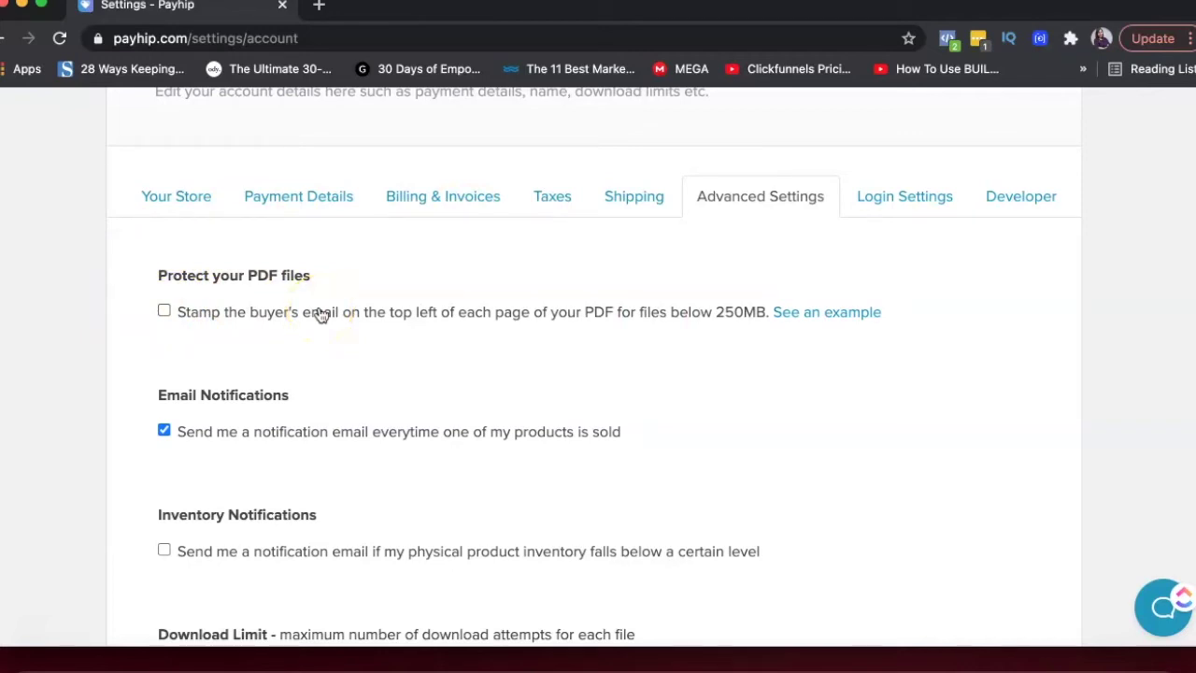
pyautogui.scroll(-2, 163, 309)
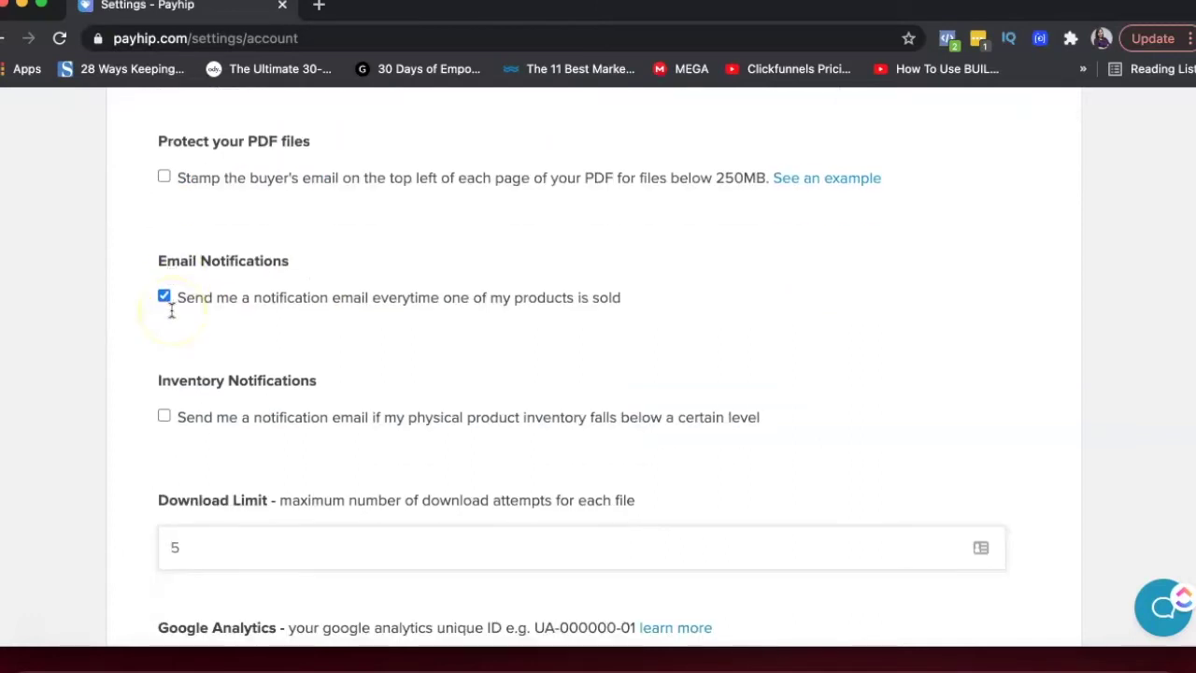
pyautogui.scroll(-3, 172, 311)
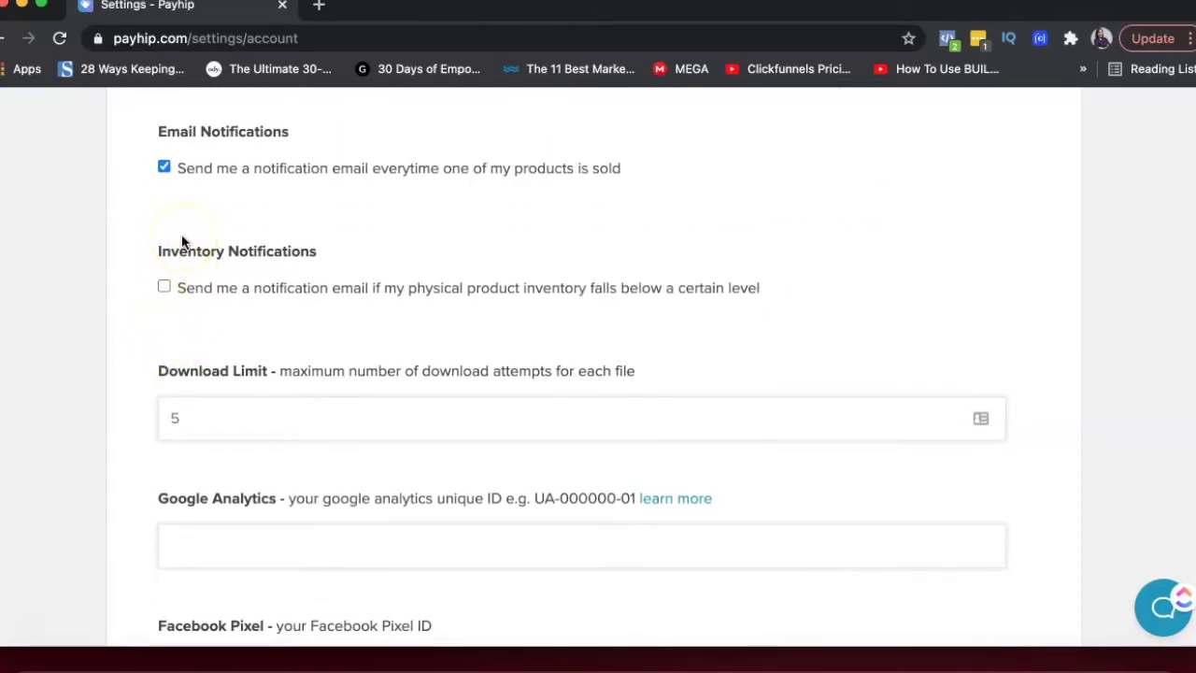
pyautogui.scroll(-3, 182, 242)
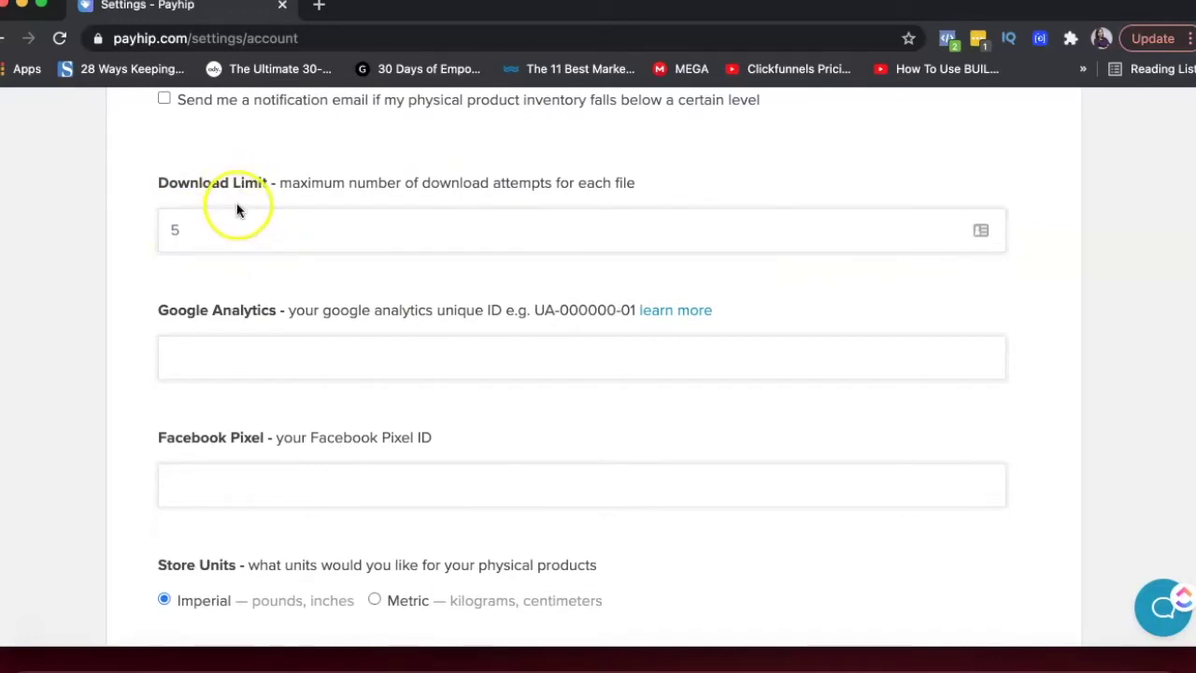
pyautogui.click(240, 239)
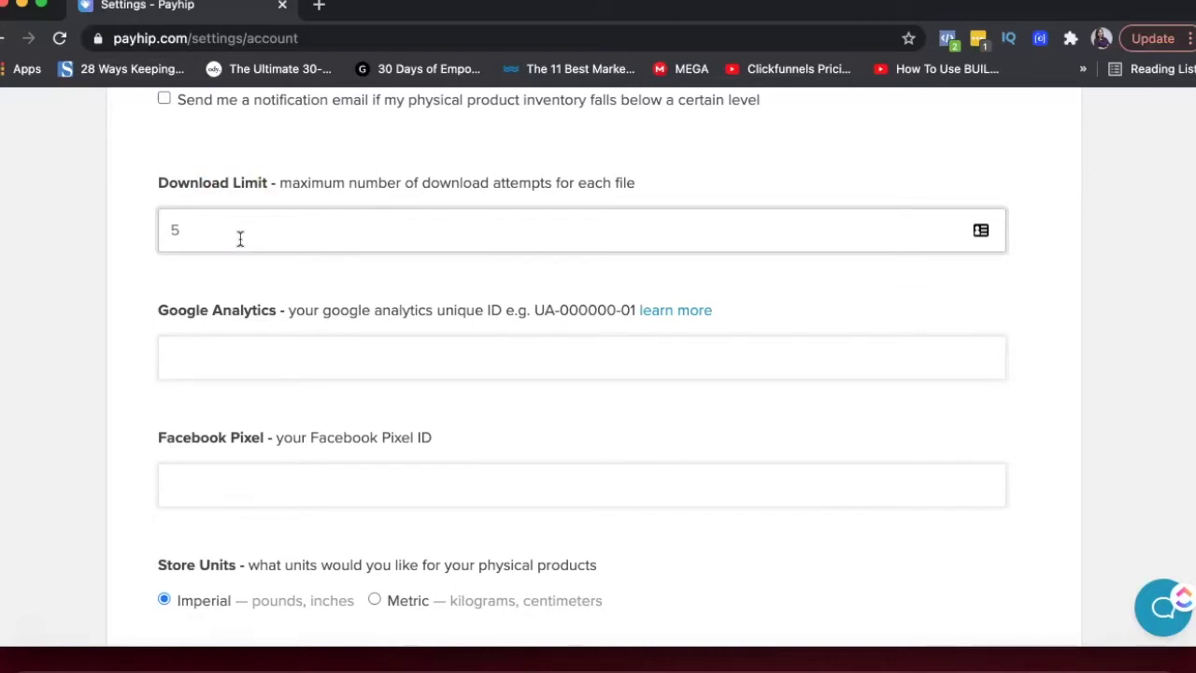
# Step: Review the Google Analytics, Facebook Pixel, store units and checkout options in the advanced settings
pyautogui.scroll(-2, 240, 239)
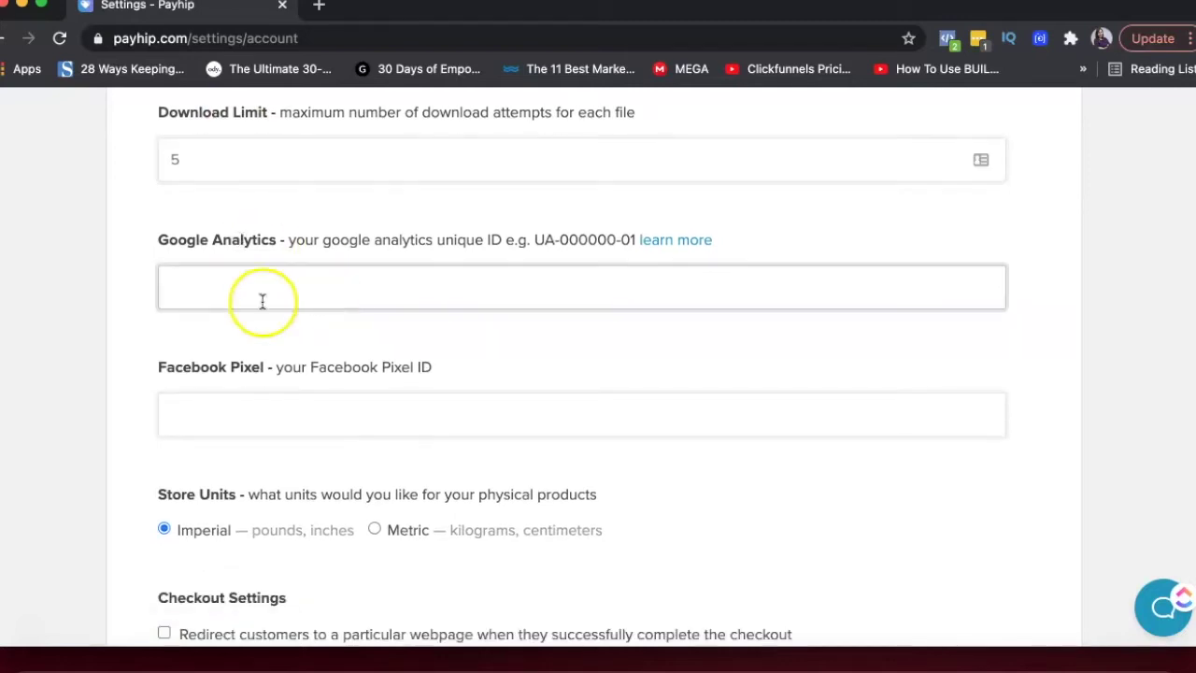
pyautogui.scroll(-4, 248, 447)
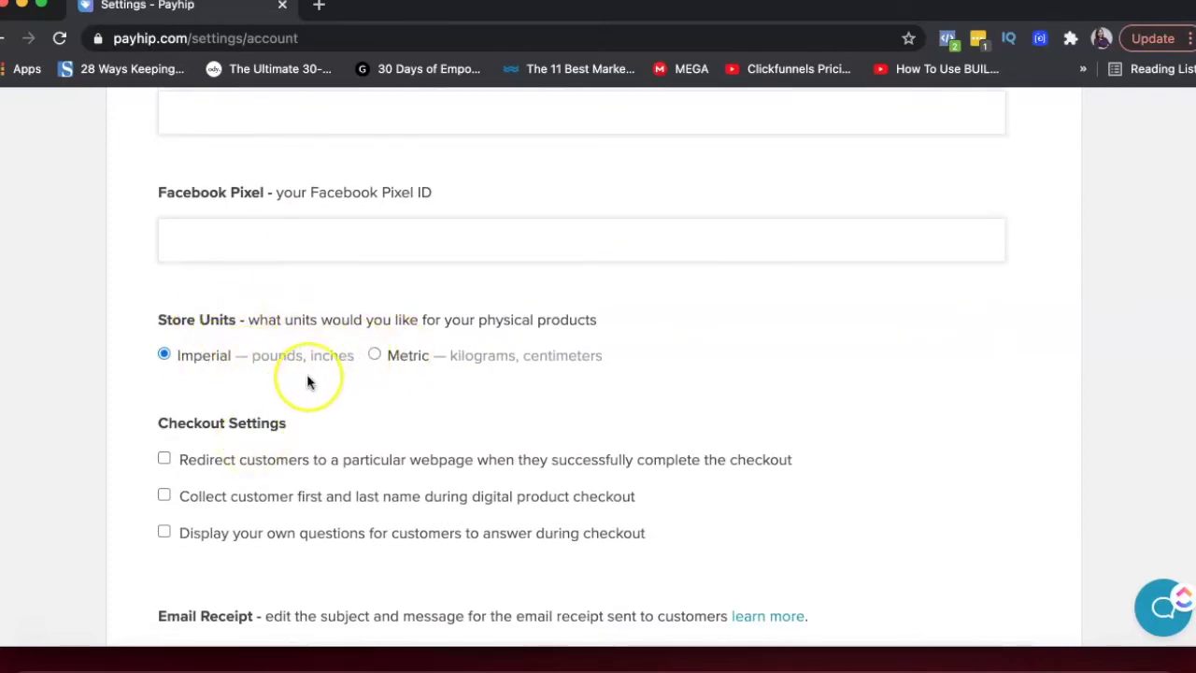
pyautogui.scroll(-4, 309, 381)
pyautogui.scroll(-3, 488, 414)
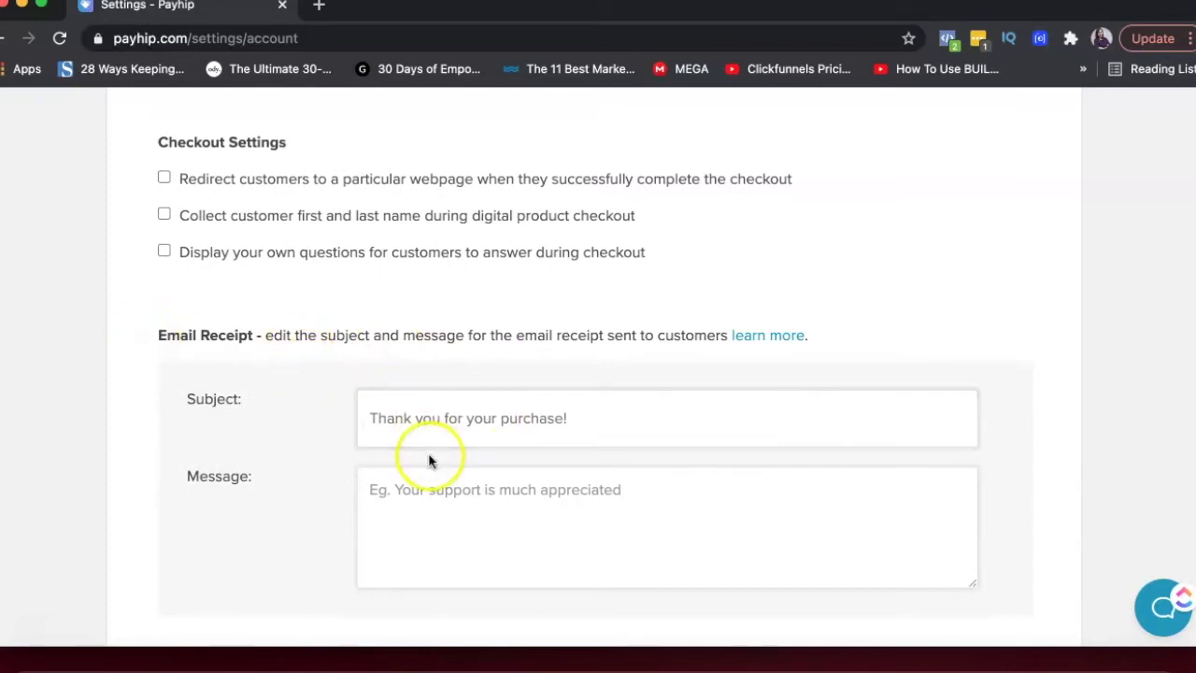
# Step: Check the email receipt's subject and message fields and save the advanced settings
pyautogui.click(417, 526)
pyautogui.scroll(-2, 420, 525)
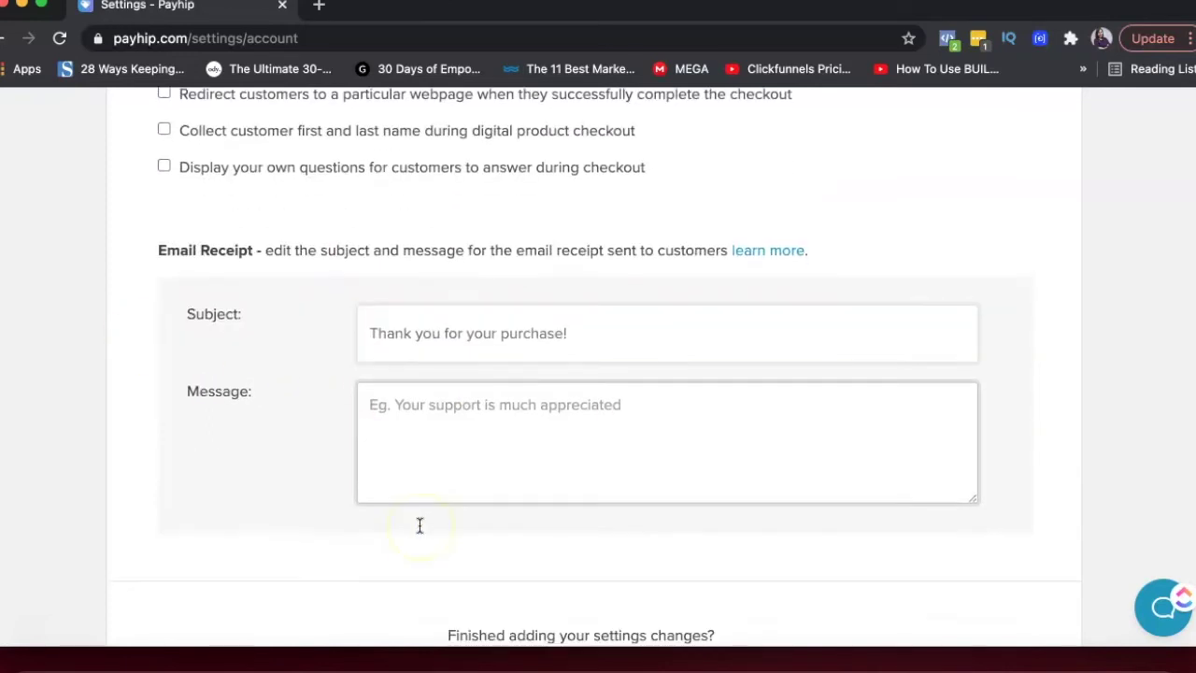
pyautogui.click(388, 405)
pyautogui.scroll(-3, 389, 406)
pyautogui.click(548, 525)
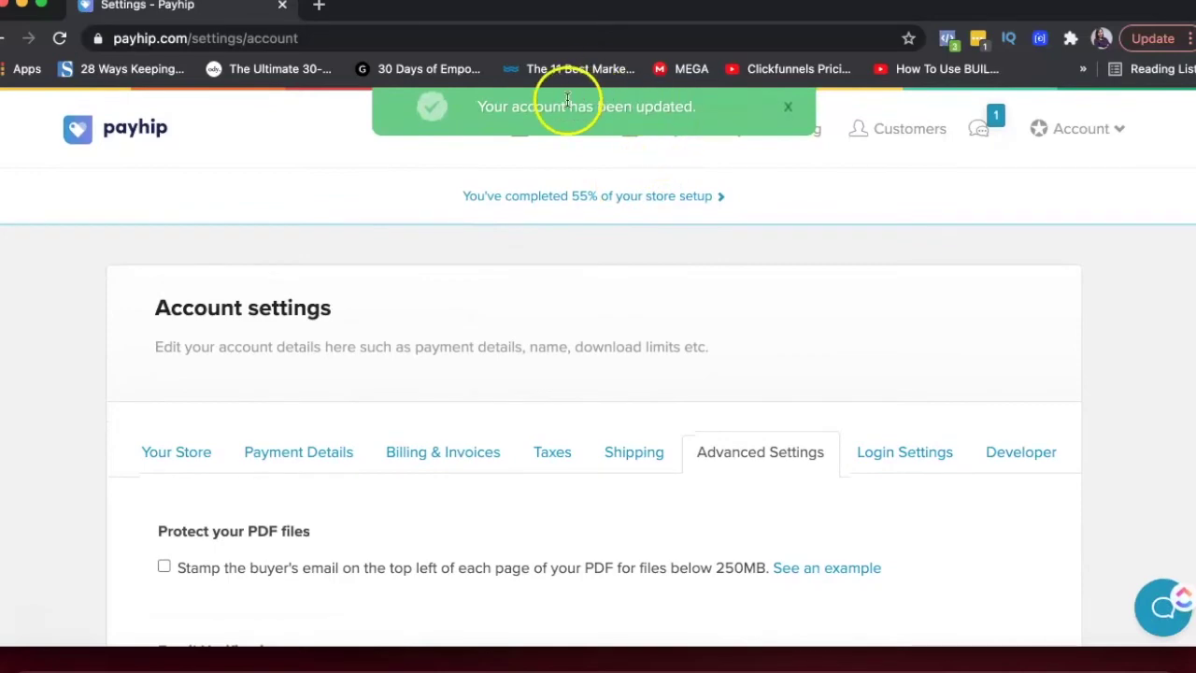
# Step: Return to the dashboard, view the Celebrate item under Store essentials, and close its dialog
pyautogui.click(457, 131)
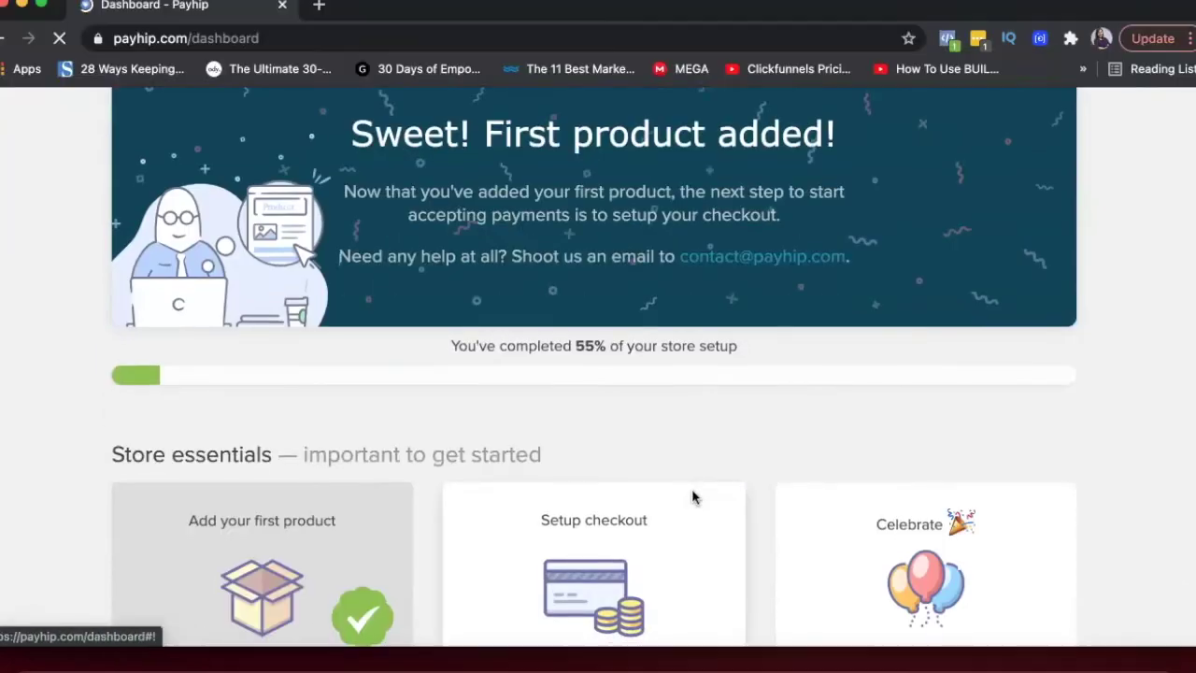
pyautogui.scroll(-2, 691, 495)
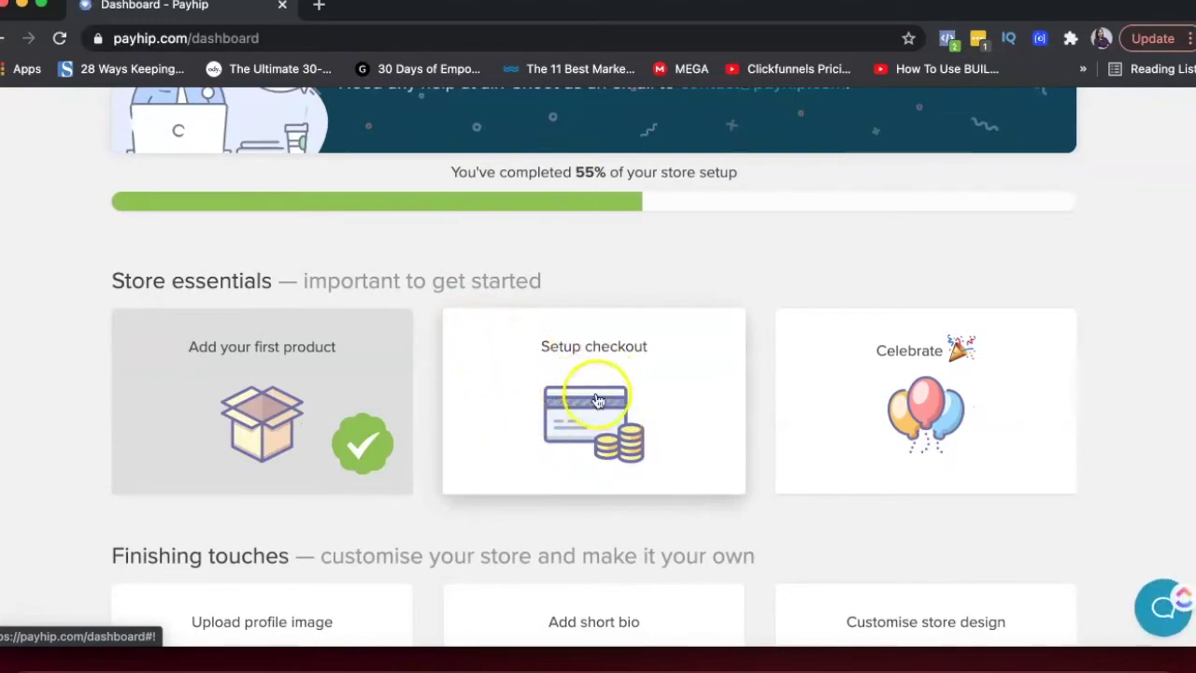
pyautogui.click(887, 430)
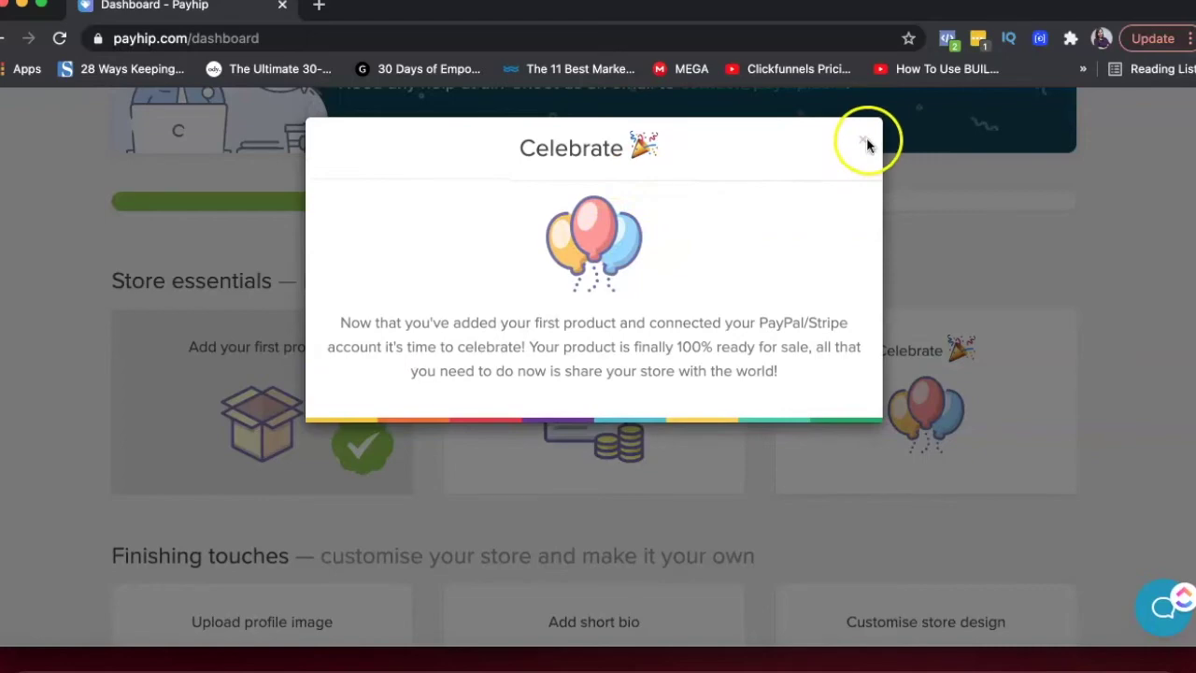
pyautogui.click(864, 140)
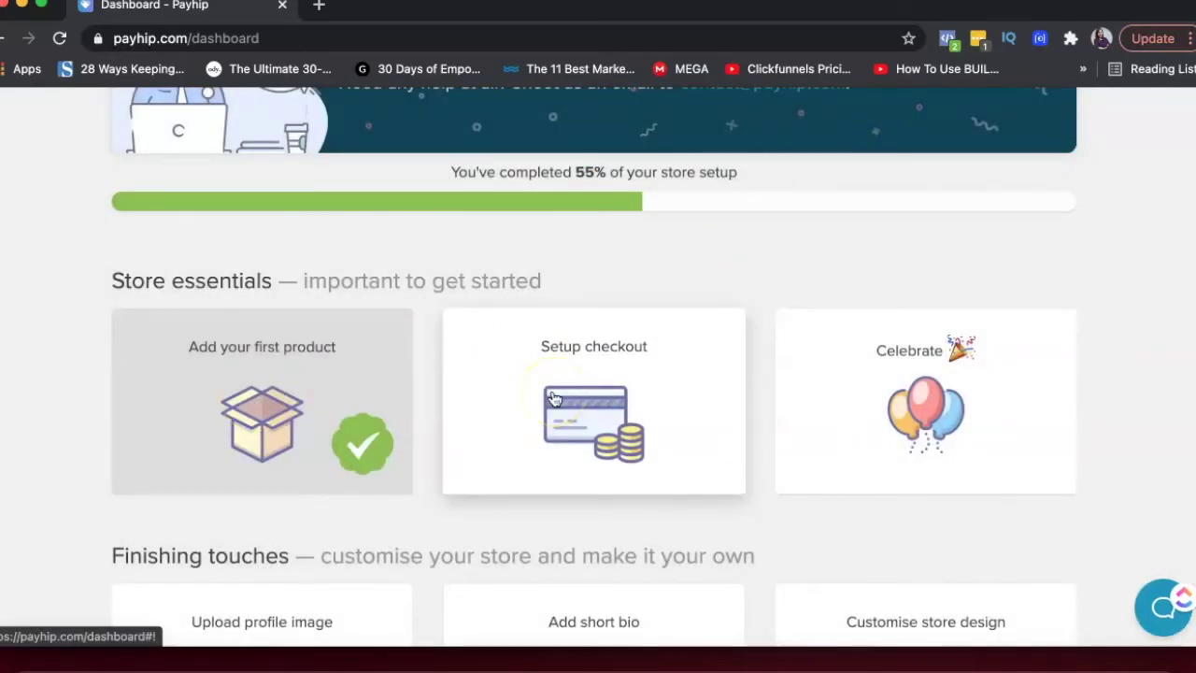
# Step: Look over the dashboard's Finishing touches and open the store profile settings through the profile image upload item
pyautogui.scroll(-2, 554, 399)
pyautogui.scroll(5, 553, 399)
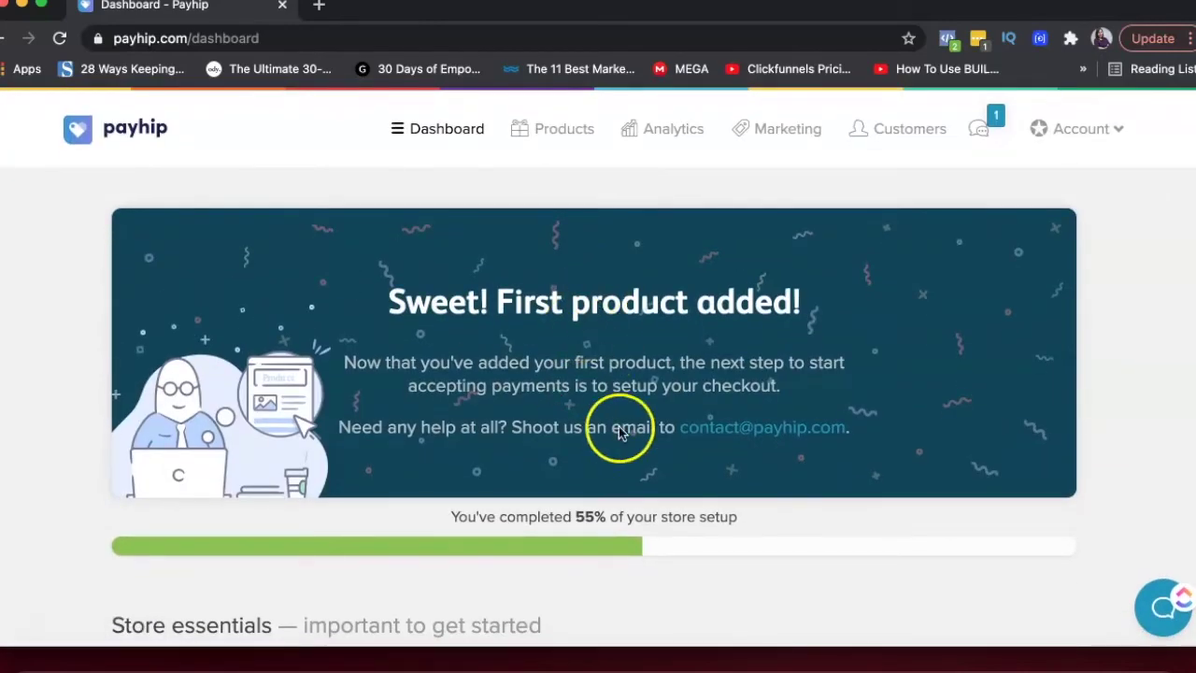
pyautogui.scroll(-6, 620, 429)
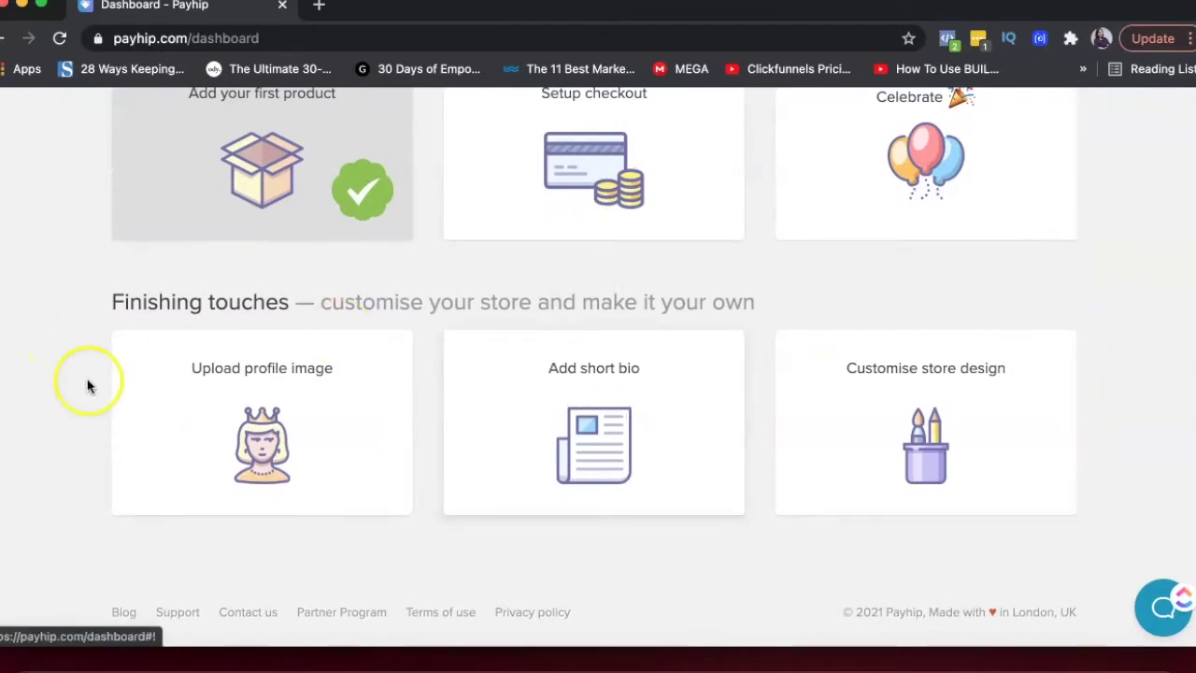
pyautogui.click(262, 406)
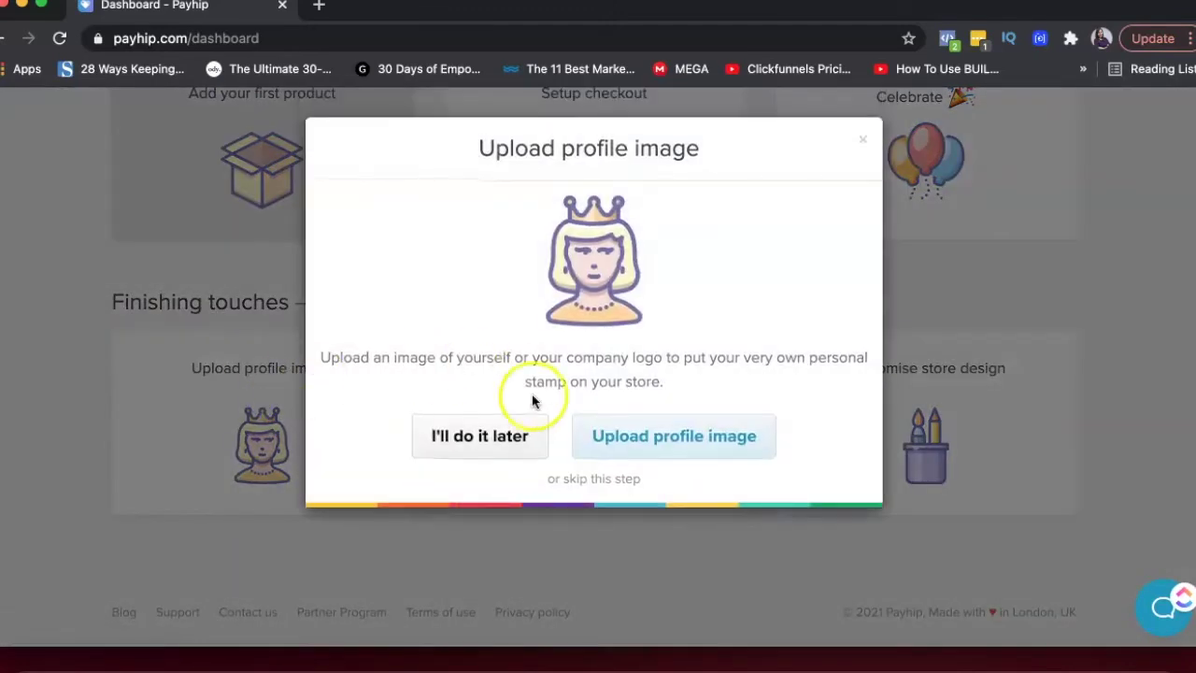
pyautogui.click(607, 436)
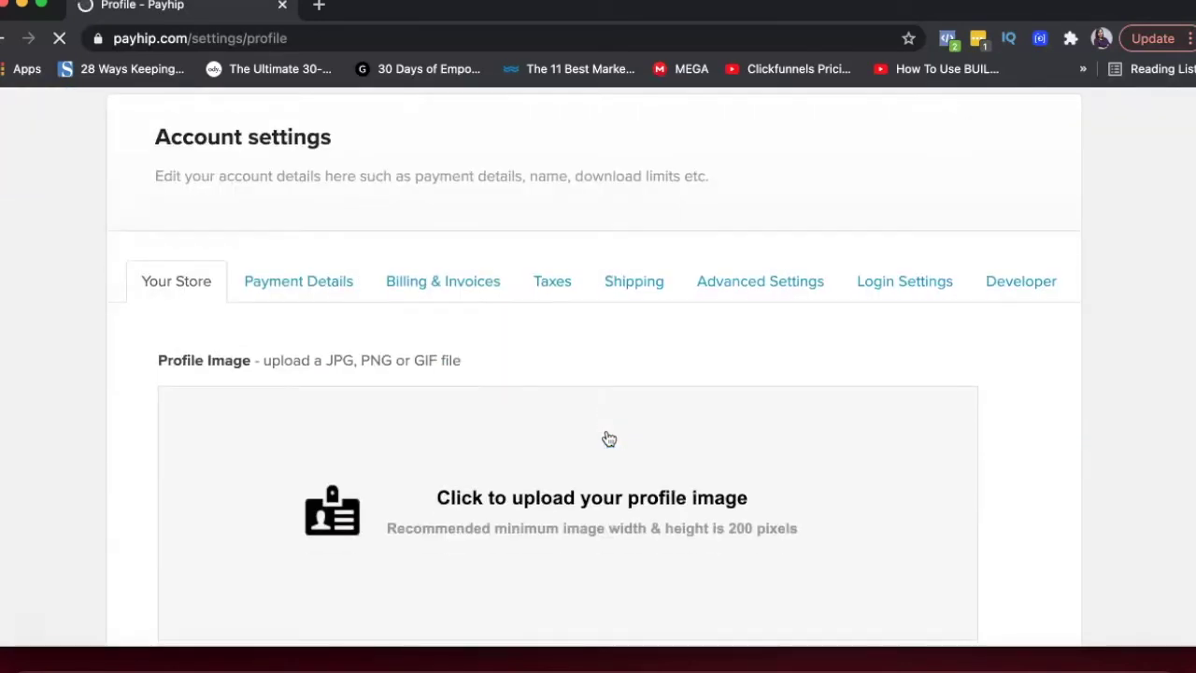
# Step: Check the options offered under the account menu and close it
pyautogui.scroll(2, 212, 273)
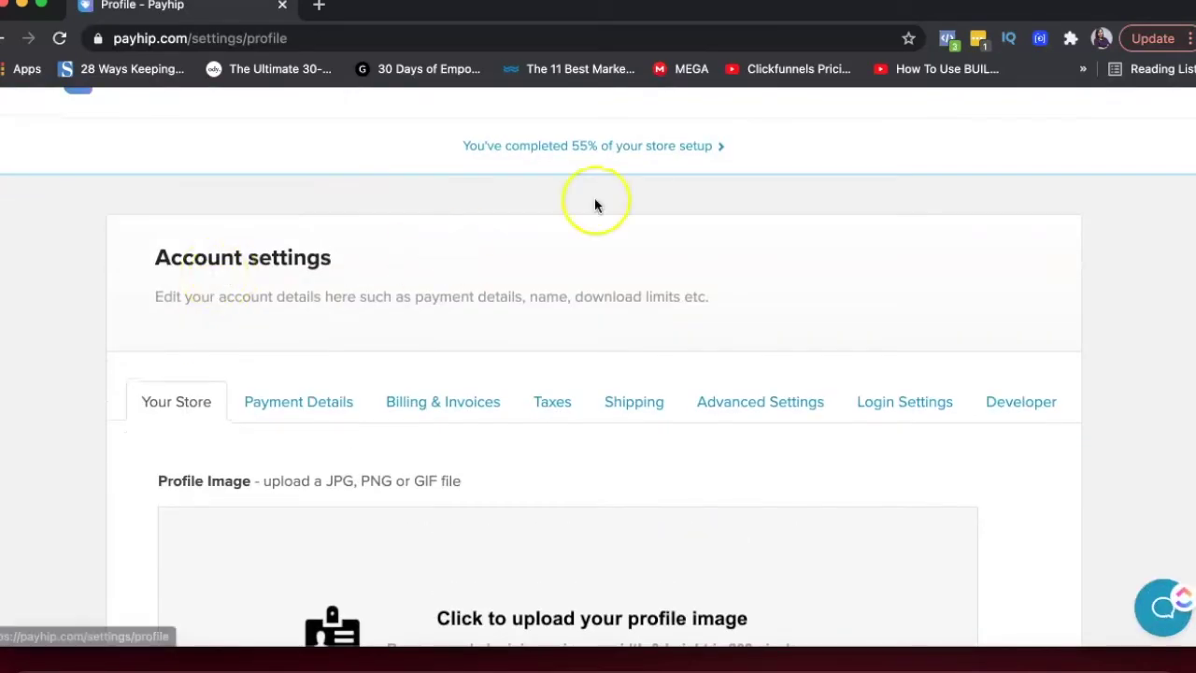
pyautogui.scroll(1, 594, 198)
pyautogui.click(1119, 131)
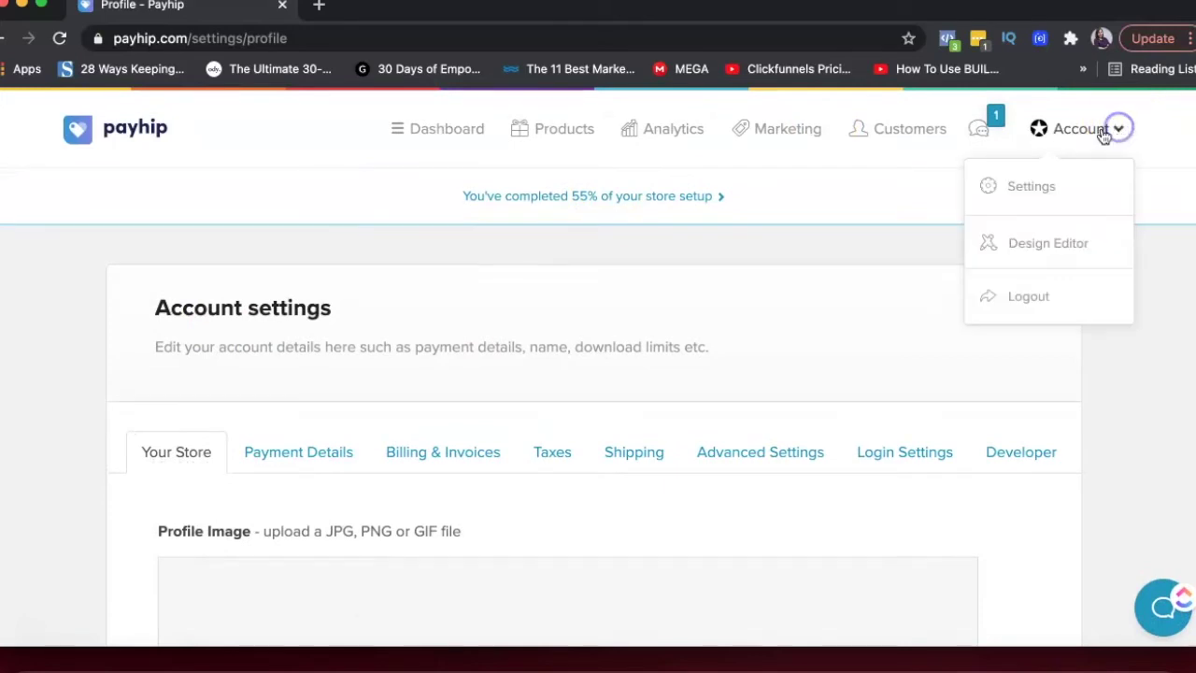
pyautogui.click(793, 261)
# Step: Review the profile image, name and username fields in the store settings
pyautogui.scroll(-5, 377, 372)
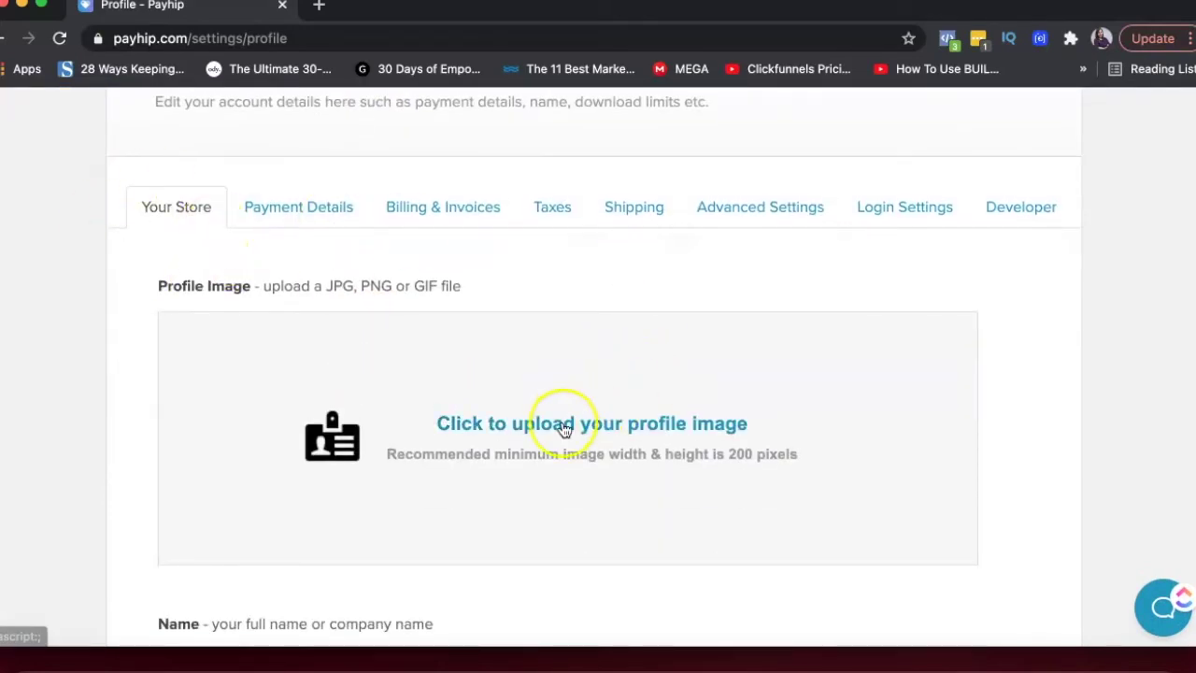
pyautogui.scroll(-6, 563, 423)
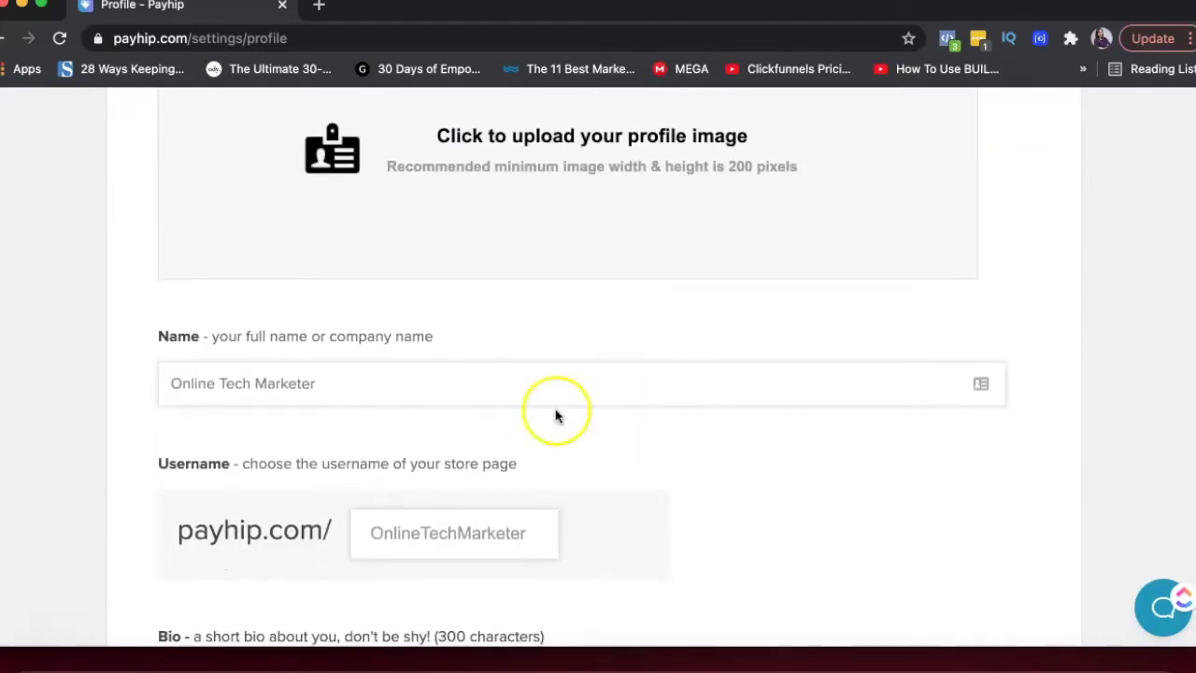
pyautogui.click(374, 373)
pyautogui.scroll(-3, 373, 374)
pyautogui.scroll(-1, 374, 374)
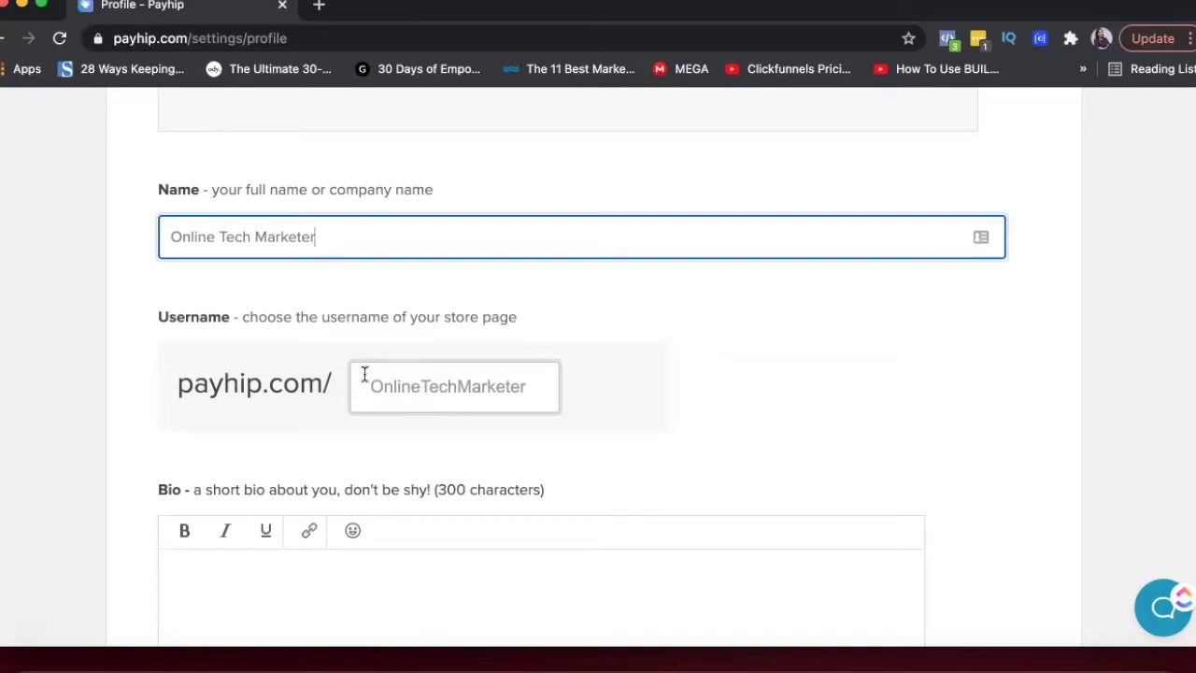
# Step: Review the bio, website, Instagram, YouTube, Facebook and Twitter fields in the store profile settings
pyautogui.scroll(-3, 364, 374)
pyautogui.click(342, 442)
pyautogui.scroll(-3, 341, 447)
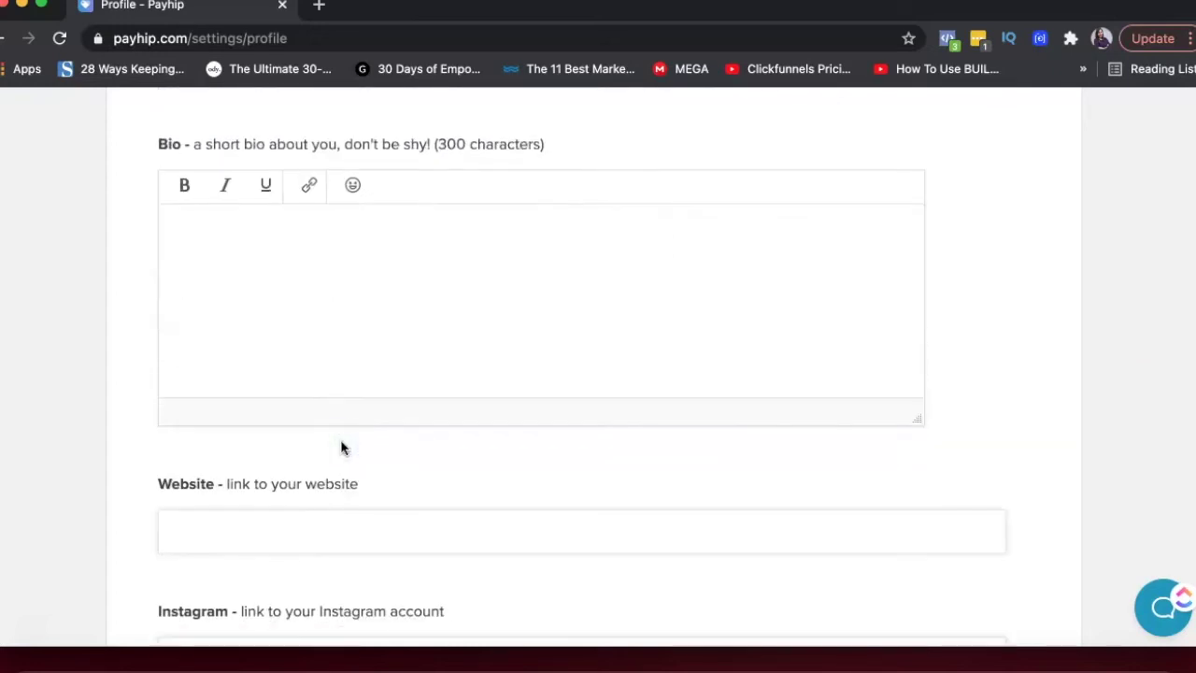
pyautogui.scroll(-2, 342, 448)
pyautogui.click(339, 367)
pyautogui.click(356, 503)
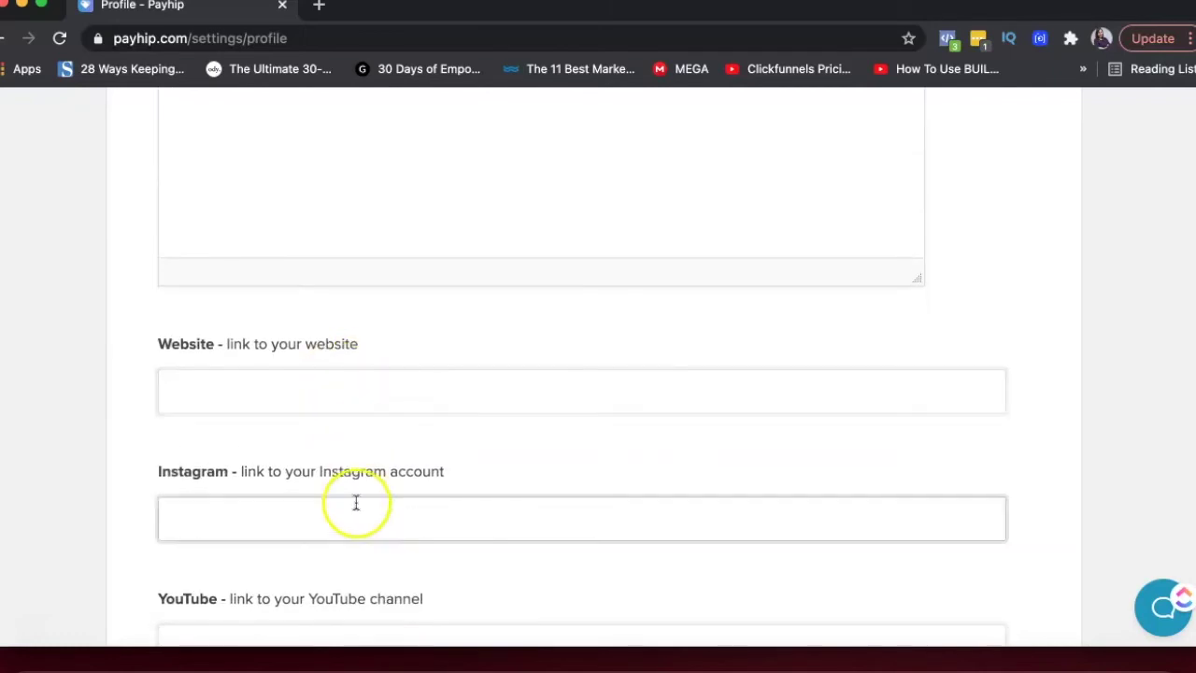
pyautogui.scroll(-2, 356, 503)
pyautogui.click(355, 502)
pyautogui.scroll(-2, 355, 502)
pyautogui.click(411, 616)
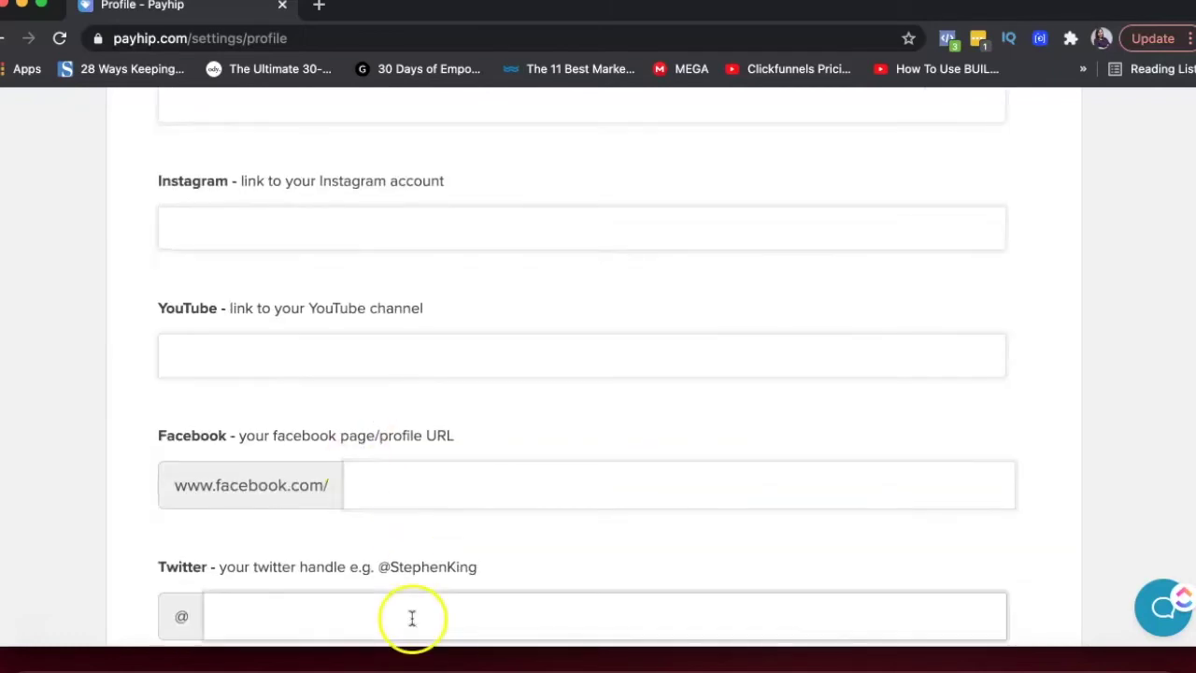
pyautogui.scroll(-3, 412, 619)
pyautogui.scroll(2, 416, 602)
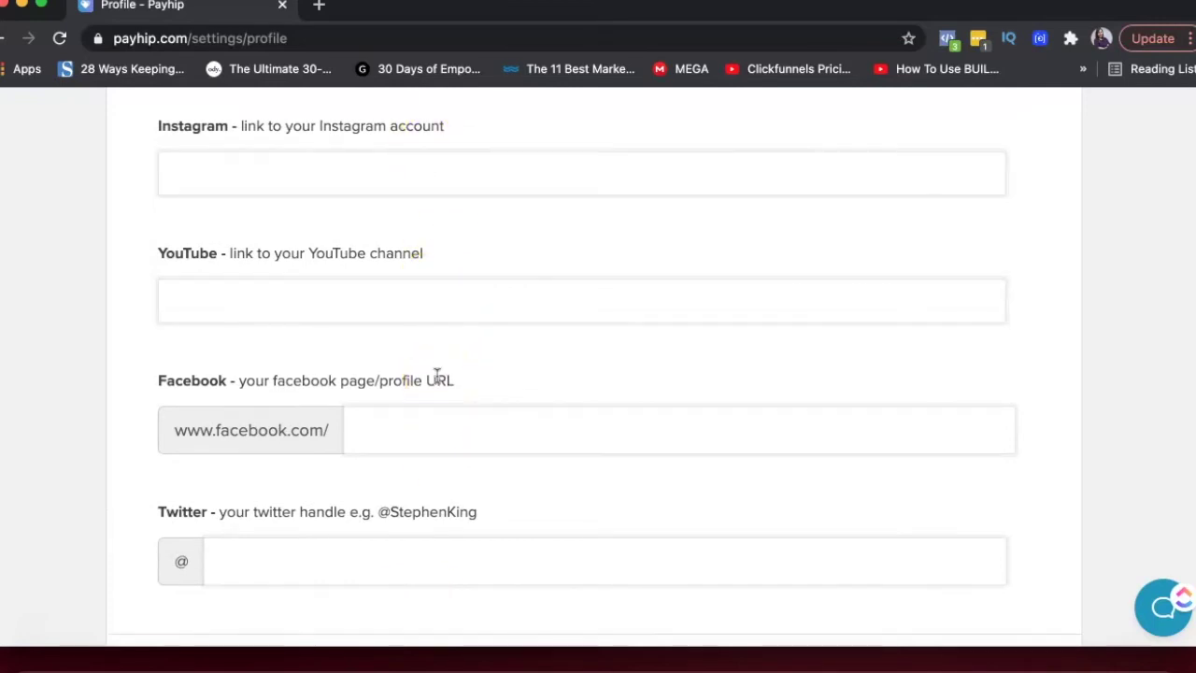
pyautogui.scroll(-3, 436, 375)
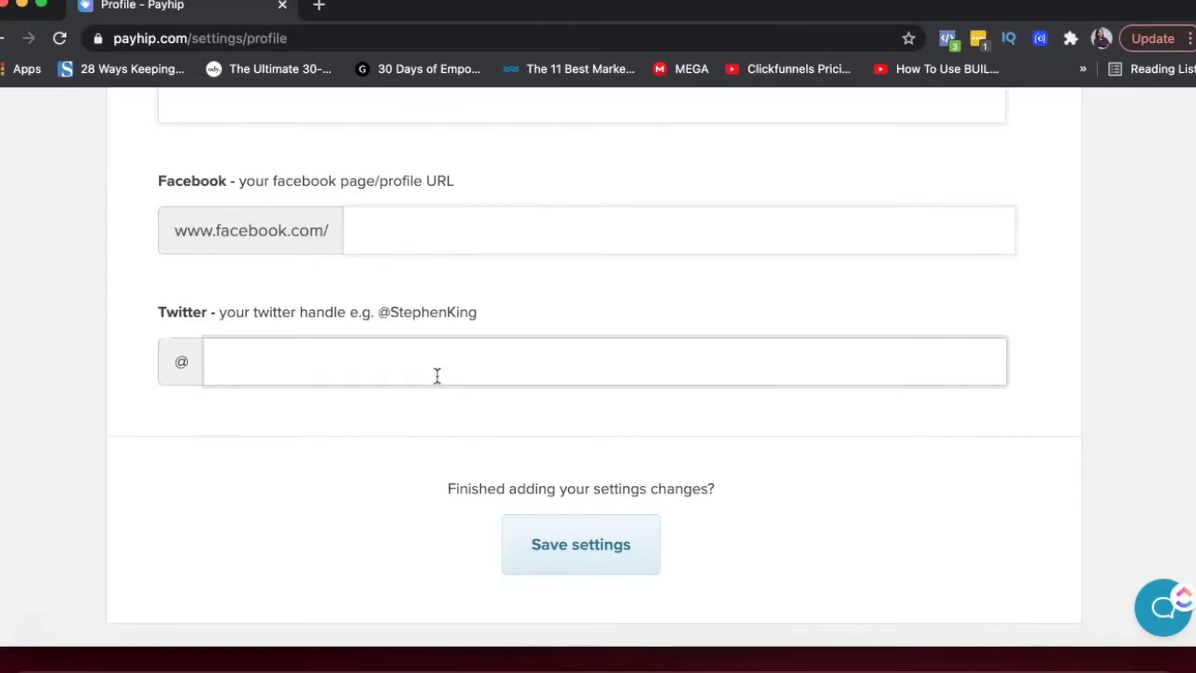
# Step: Open the Design Editor for the account and look over the product page preview
pyautogui.scroll(15, 436, 375)
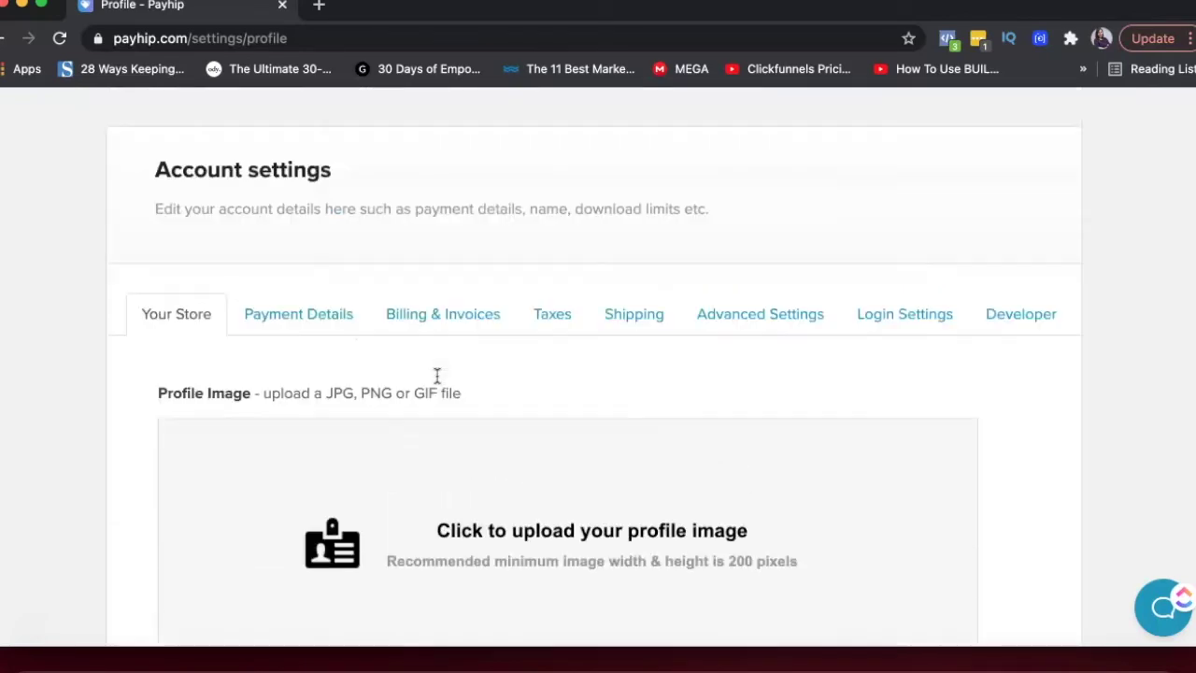
pyautogui.scroll(3, 436, 375)
pyautogui.scroll(2, 437, 375)
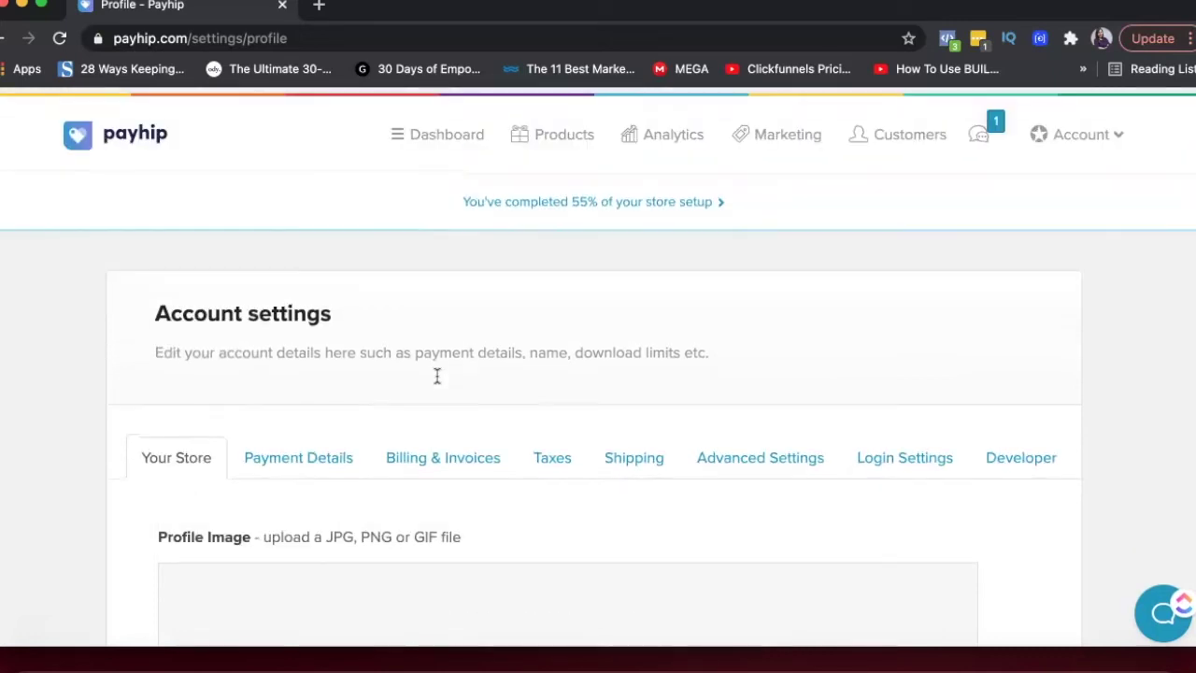
pyautogui.click(1094, 134)
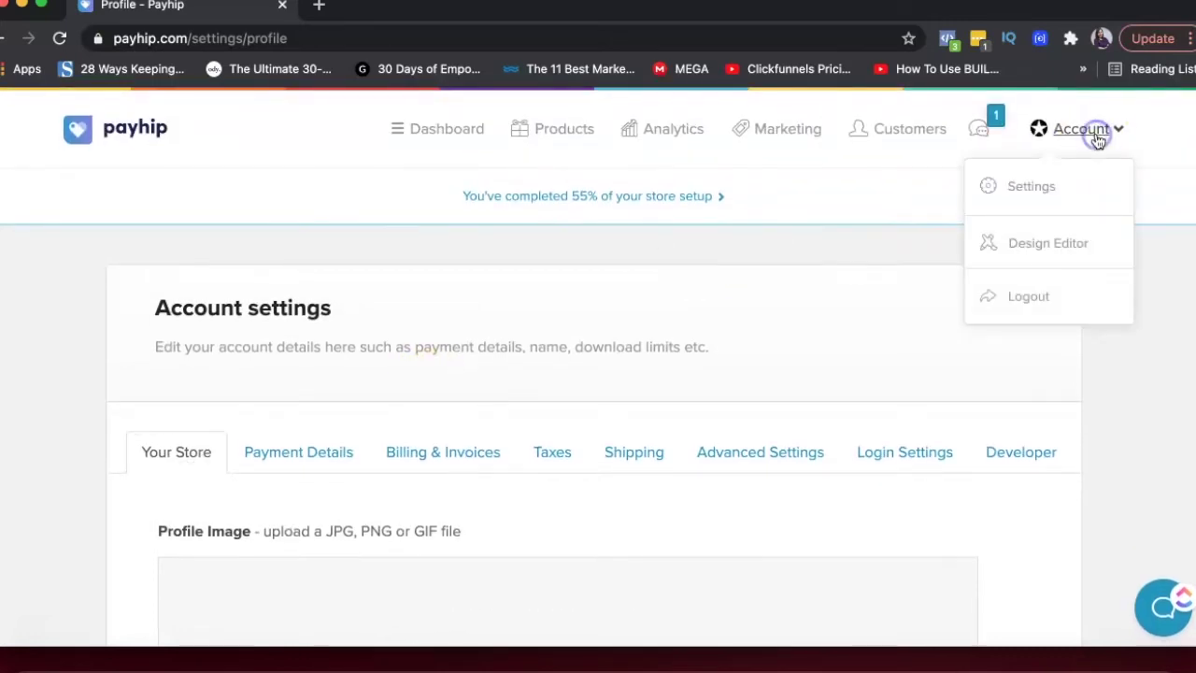
pyautogui.click(1036, 242)
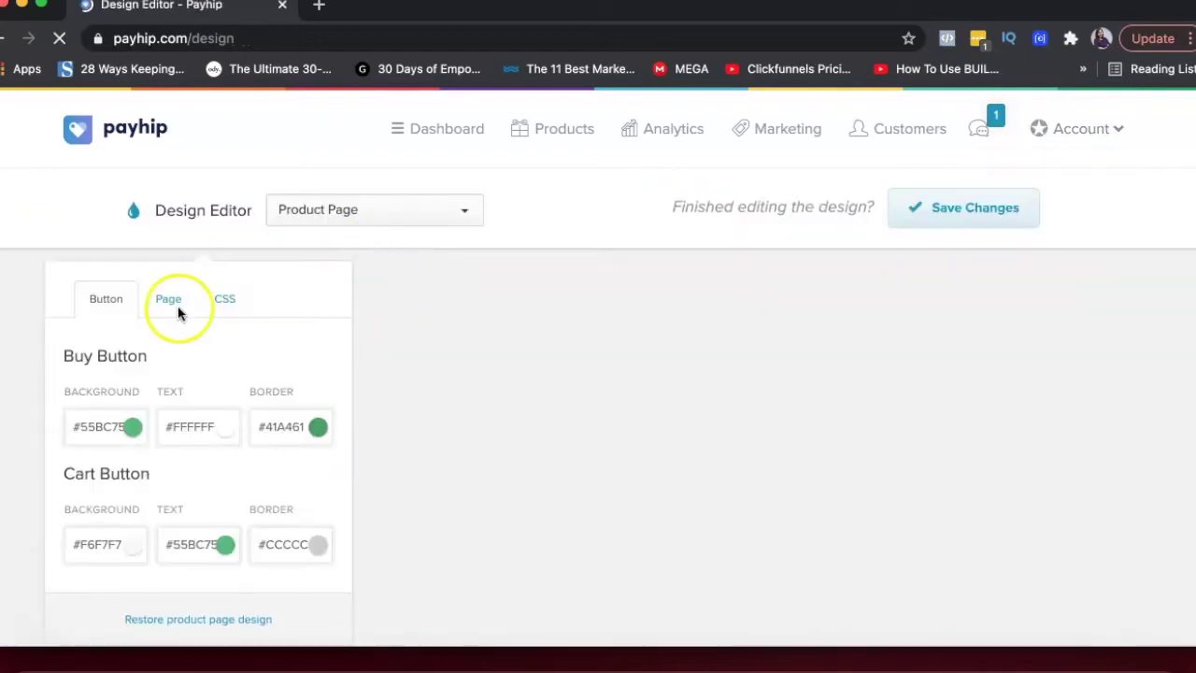
pyautogui.scroll(-5, 526, 342)
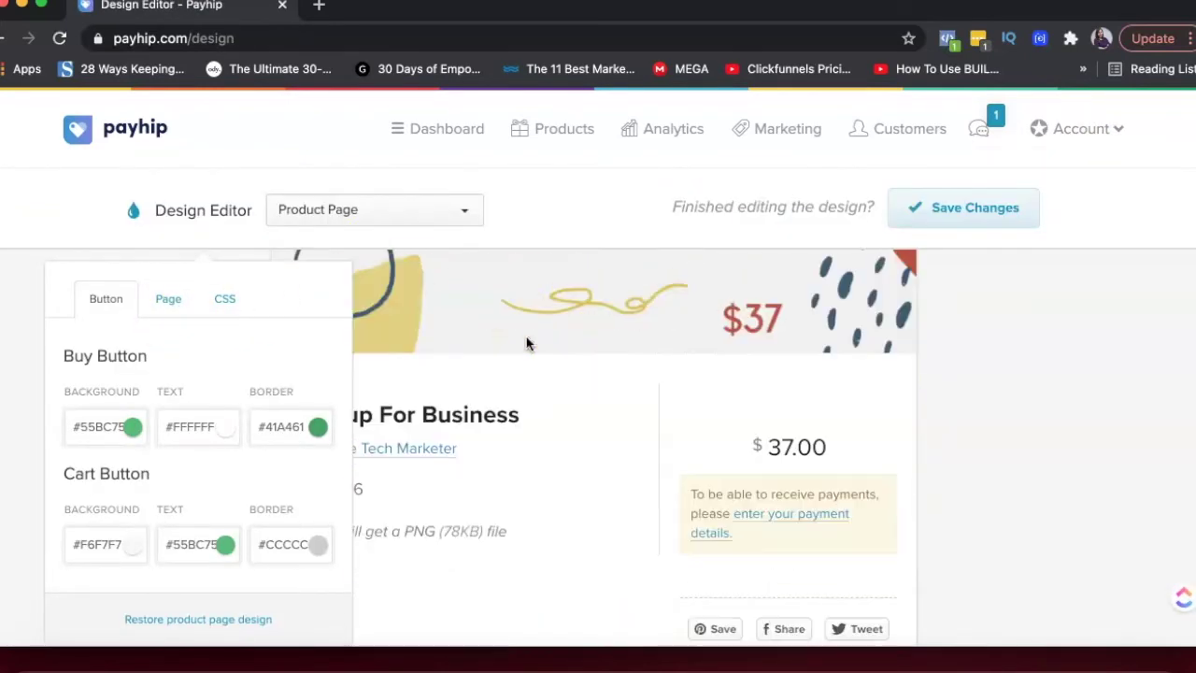
pyautogui.scroll(-2, 526, 342)
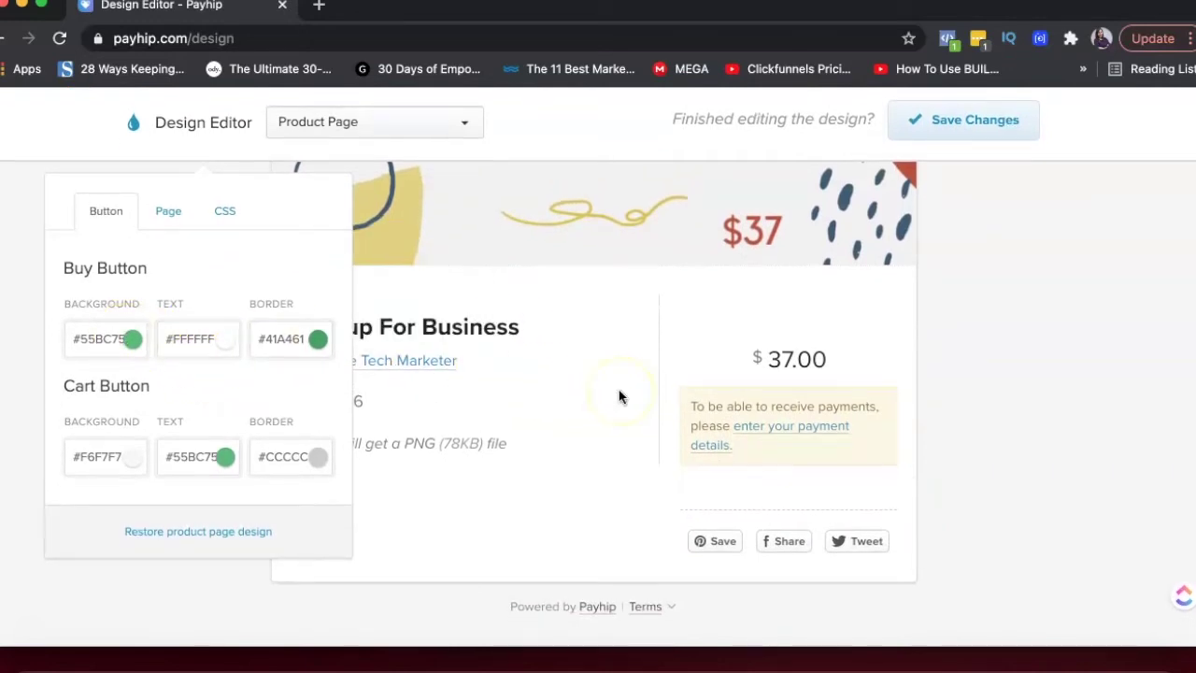
# Step: Check the product page's background image, background color and custom CSS options
pyautogui.click(165, 216)
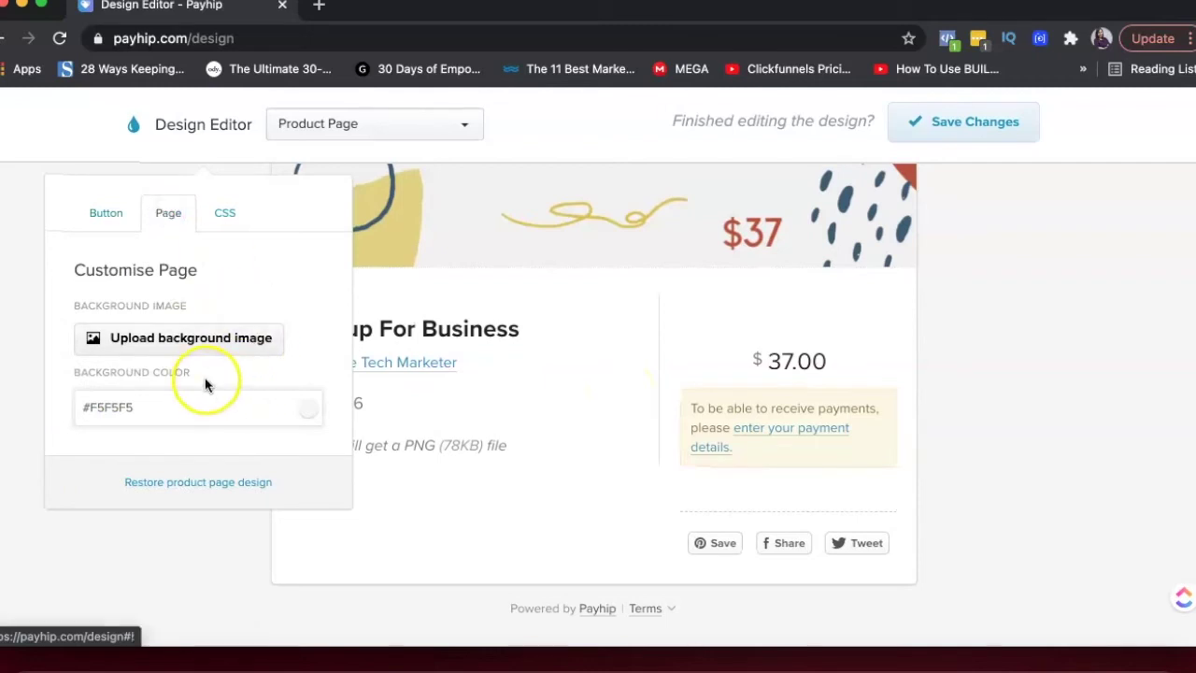
pyautogui.click(233, 214)
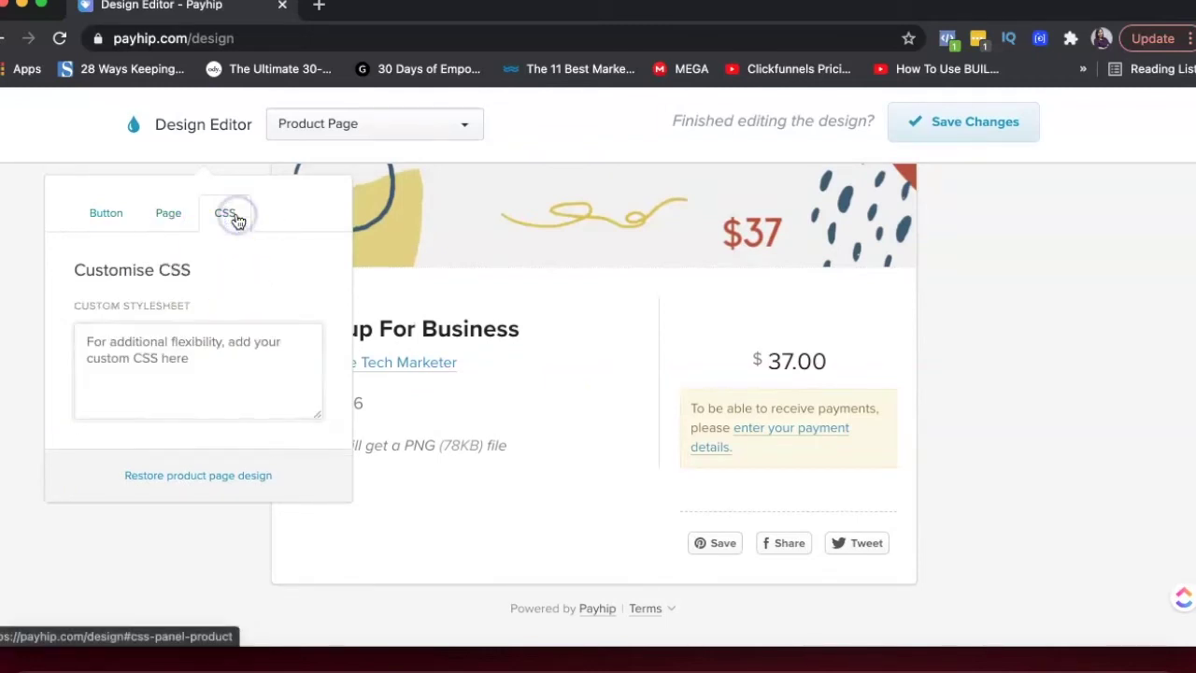
pyautogui.click(179, 417)
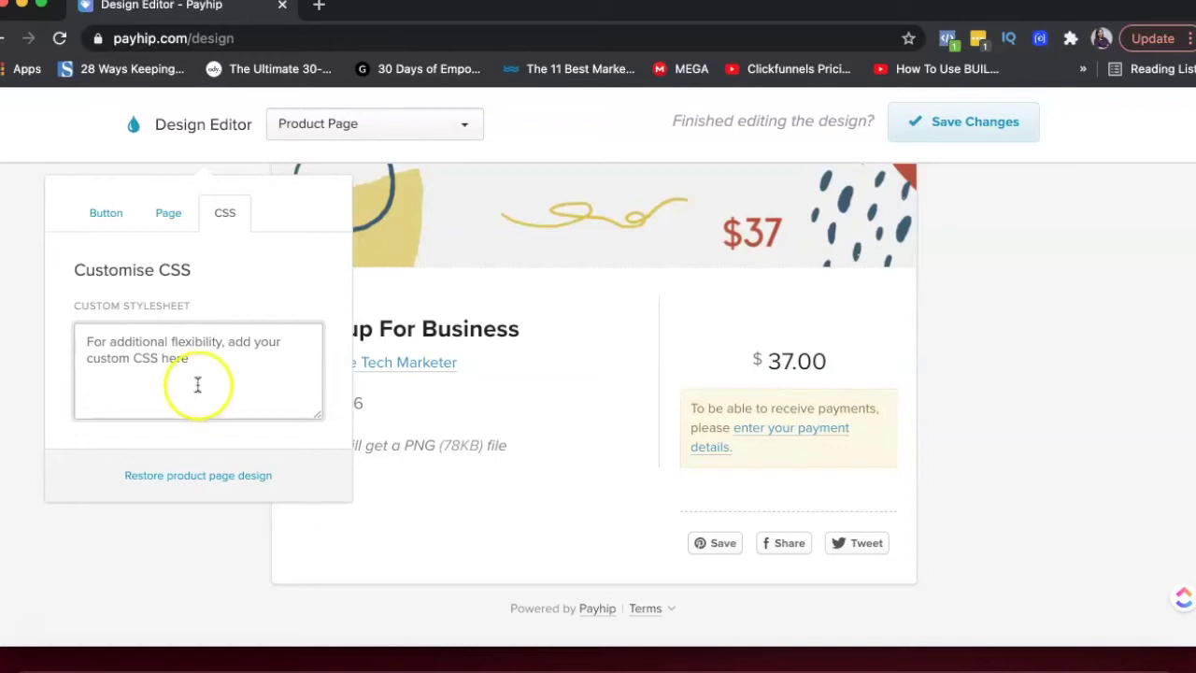
# Step: Switch the Design Editor from the product page to the store page
pyautogui.scroll(2, 197, 384)
pyautogui.click(311, 221)
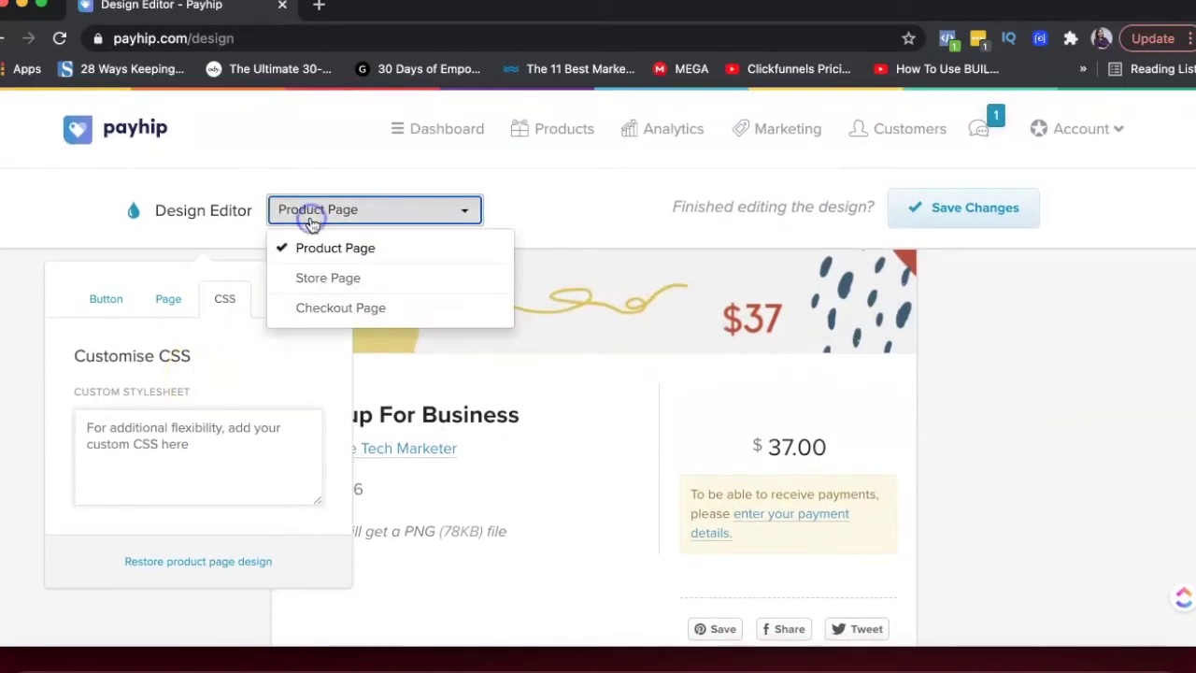
pyautogui.click(347, 278)
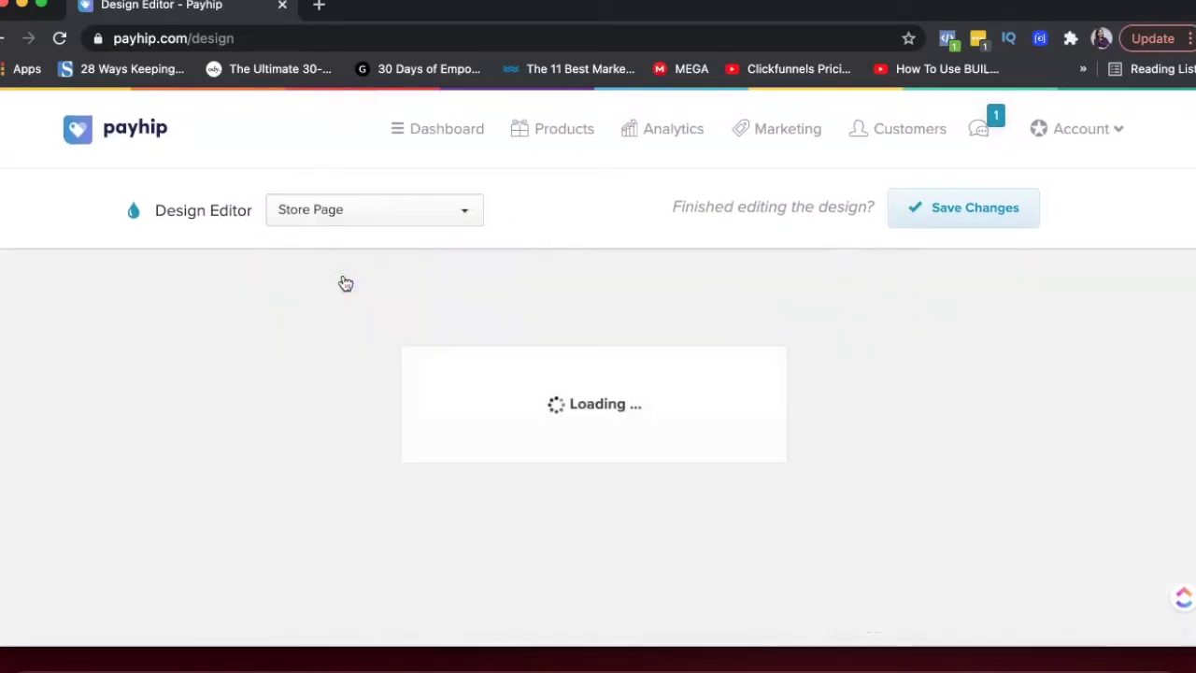
pyautogui.click(342, 216)
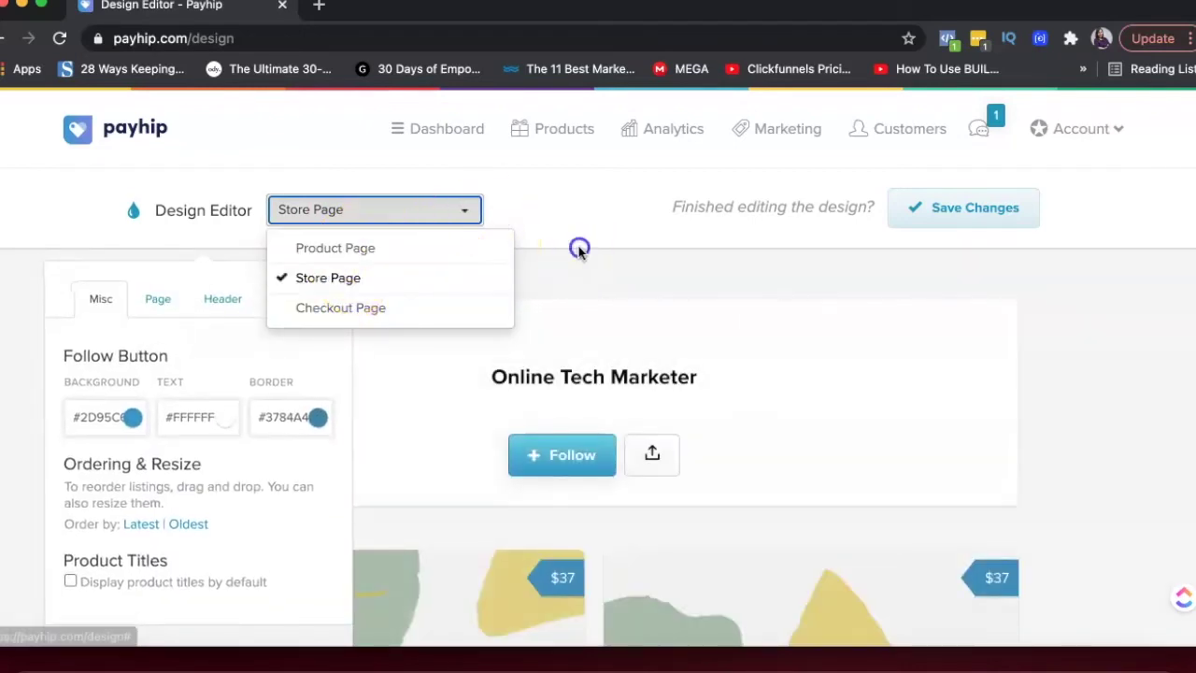
pyautogui.click(579, 251)
pyautogui.click(393, 288)
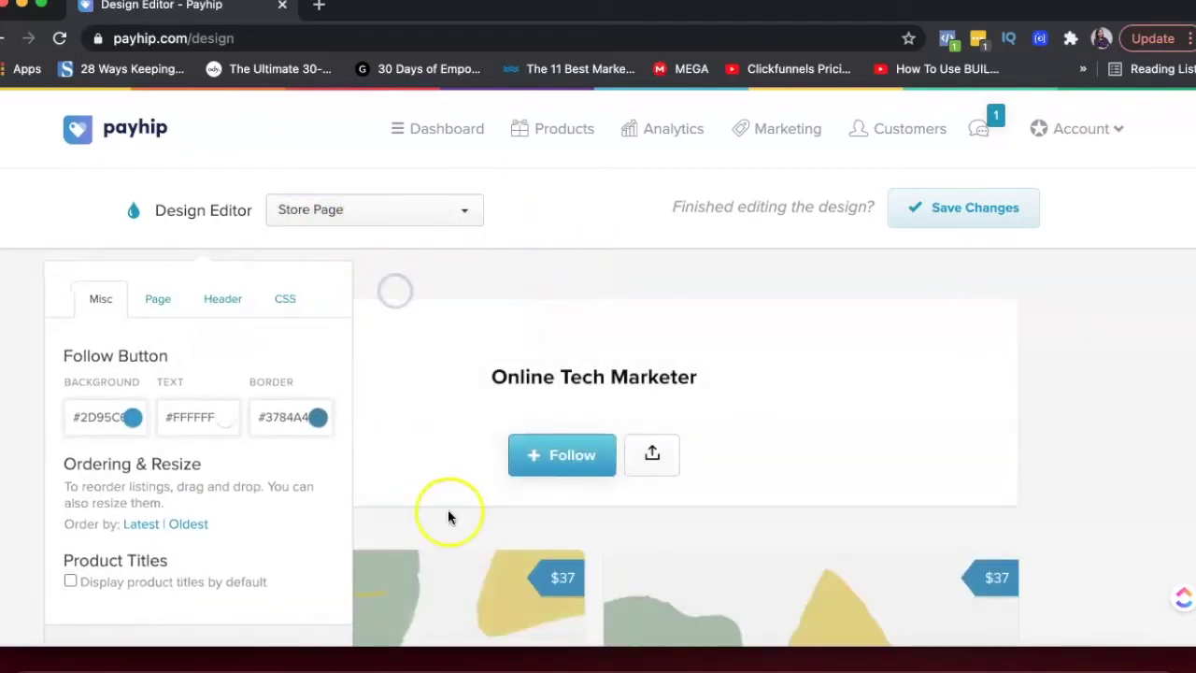
# Step: Look over the store page's product listings and turn on displaying product titles by default
pyautogui.scroll(-5, 560, 504)
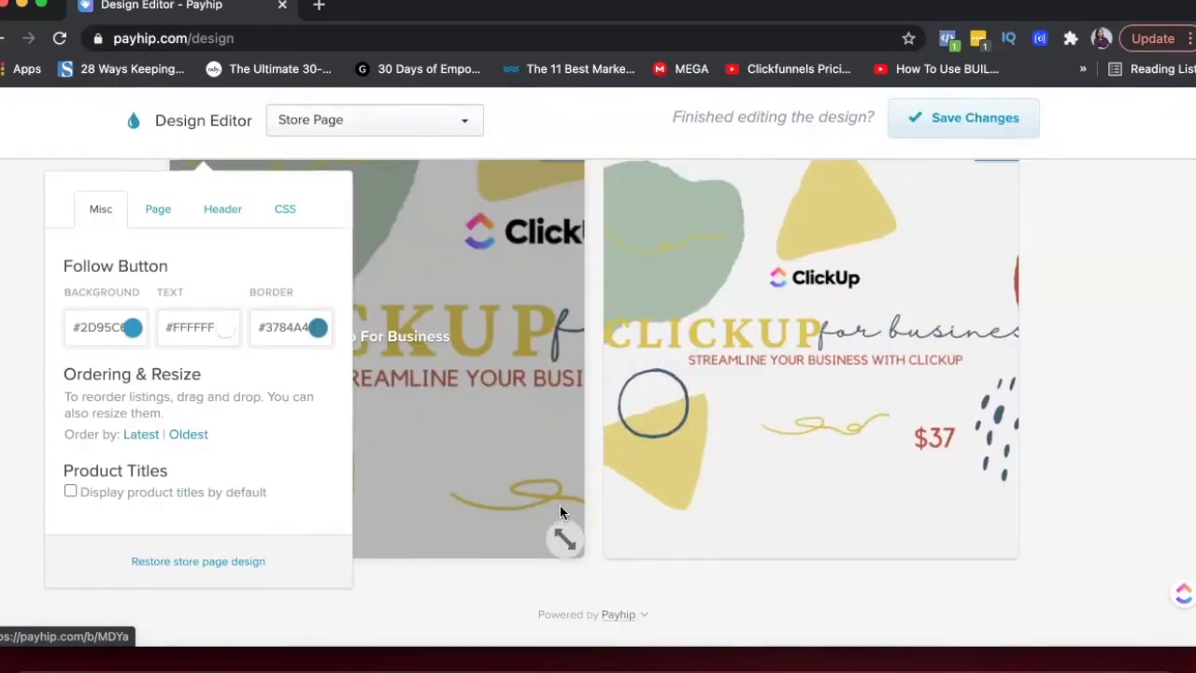
pyautogui.scroll(2, 560, 511)
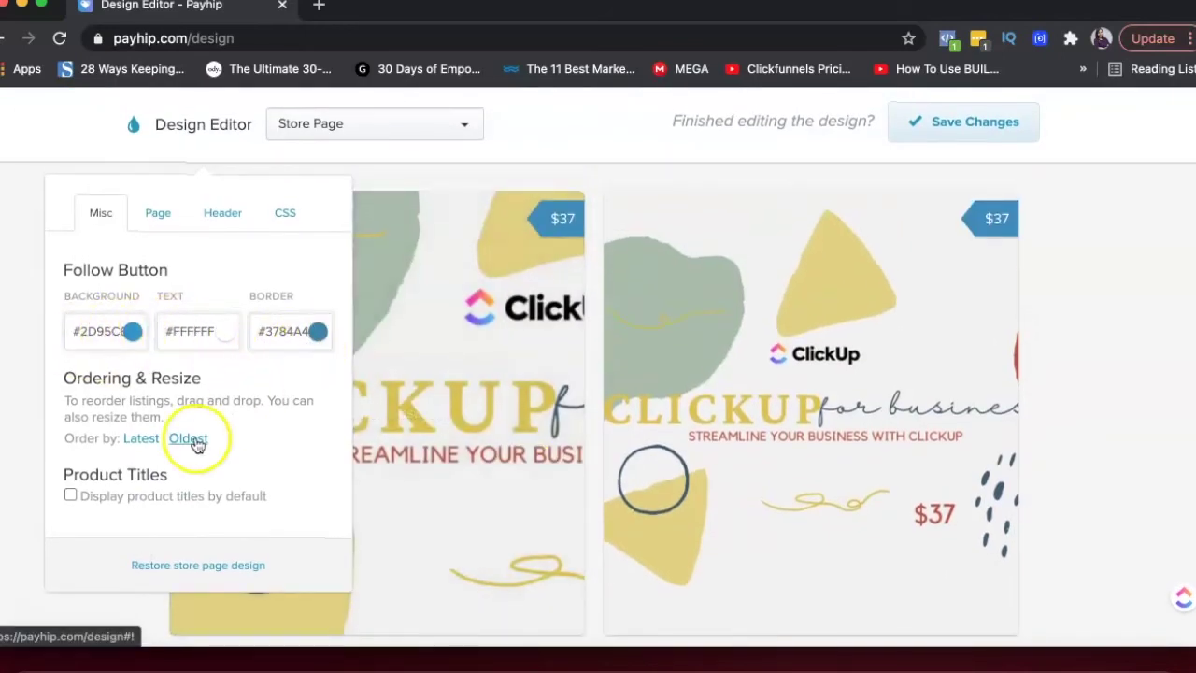
pyautogui.click(71, 496)
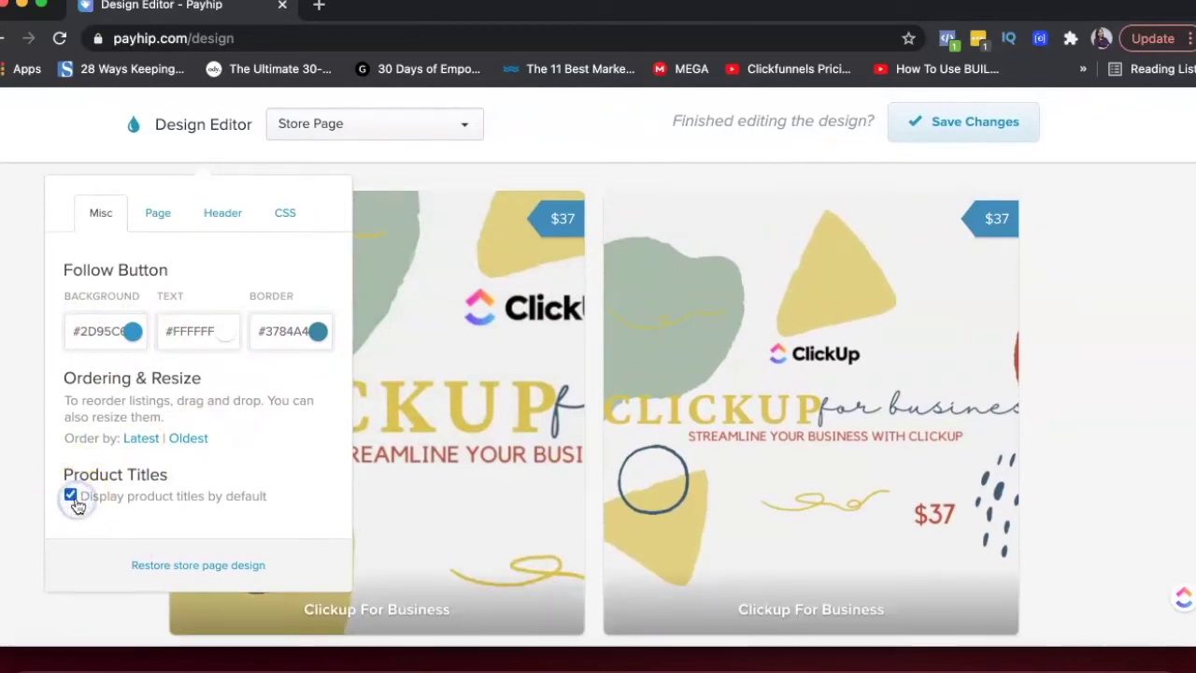
pyautogui.scroll(1, 315, 443)
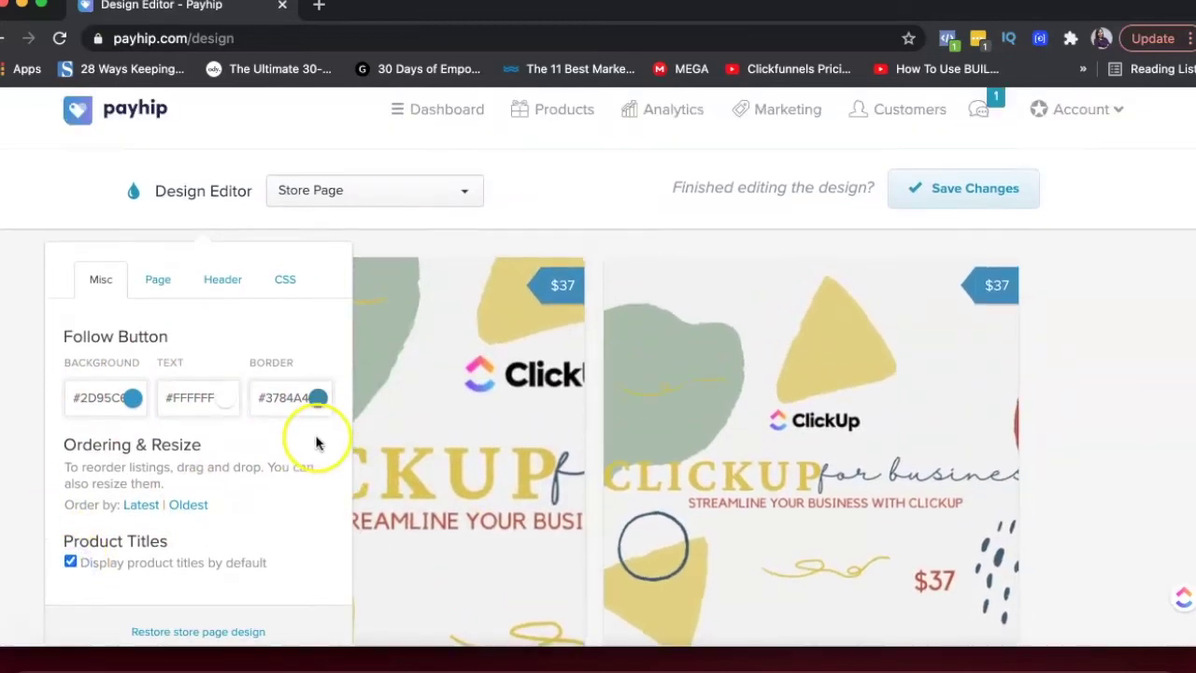
pyautogui.scroll(1, 316, 443)
# Step: Upload 40 hrs.png from Downloads as the store page's header image and save the design changes
pyautogui.click(156, 298)
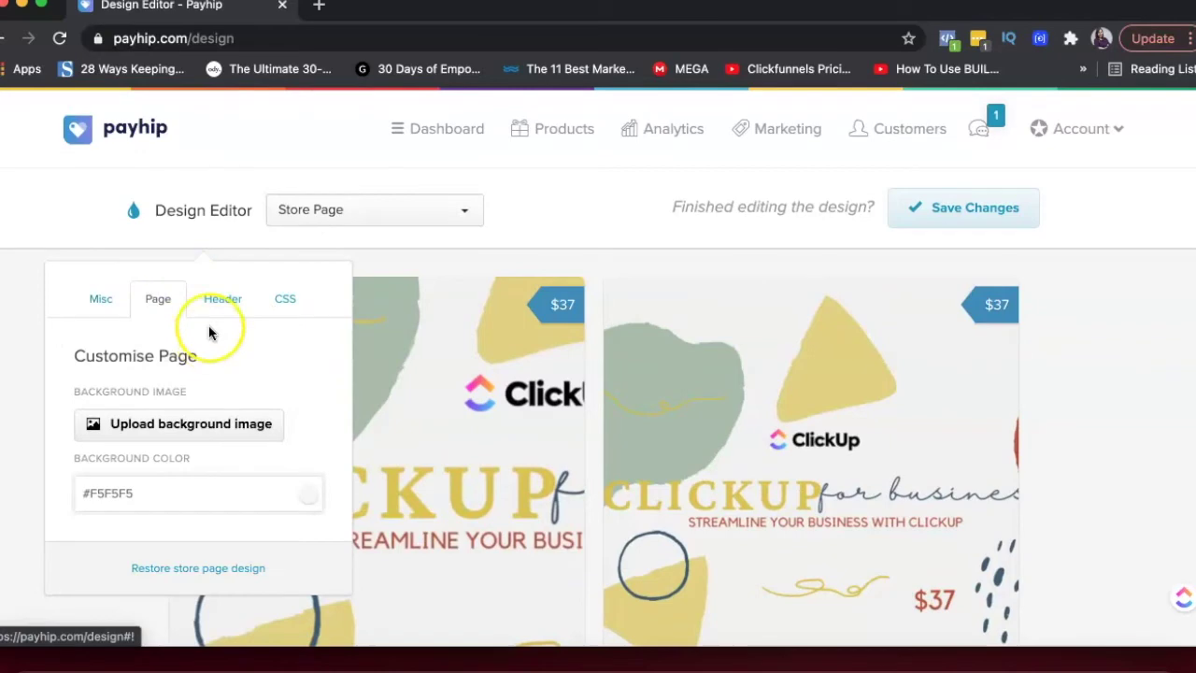
pyautogui.click(227, 302)
pyautogui.click(193, 396)
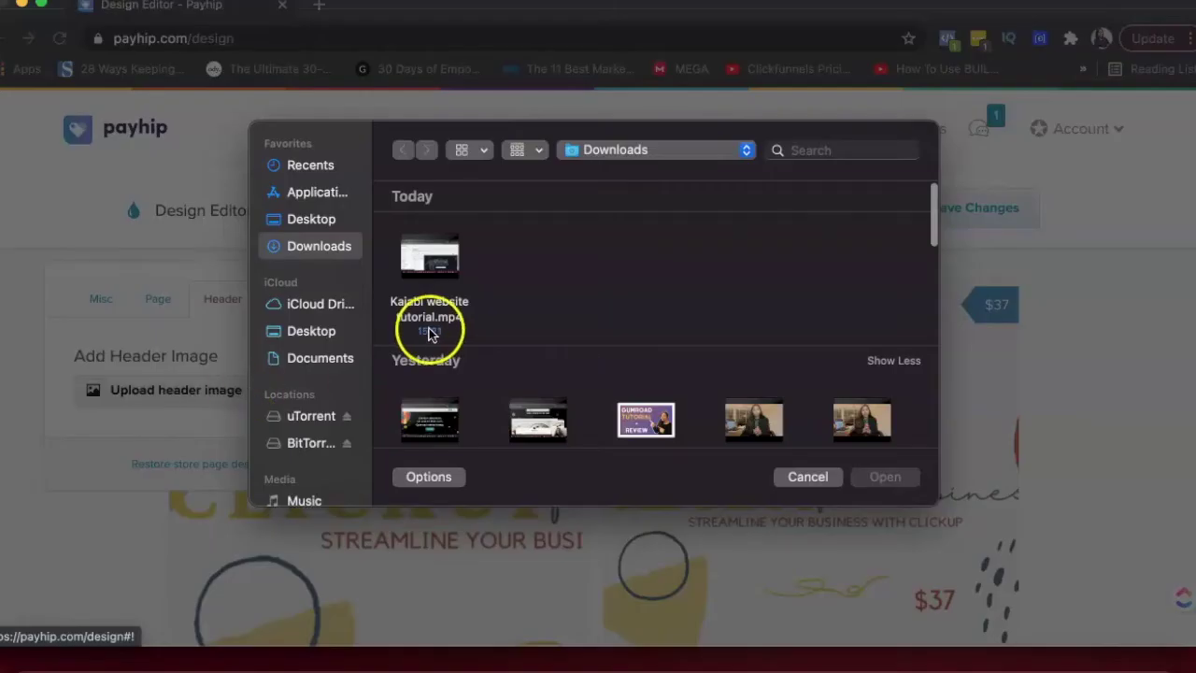
pyautogui.scroll(-2, 429, 335)
pyautogui.click(663, 315)
pyautogui.scroll(-5, 664, 327)
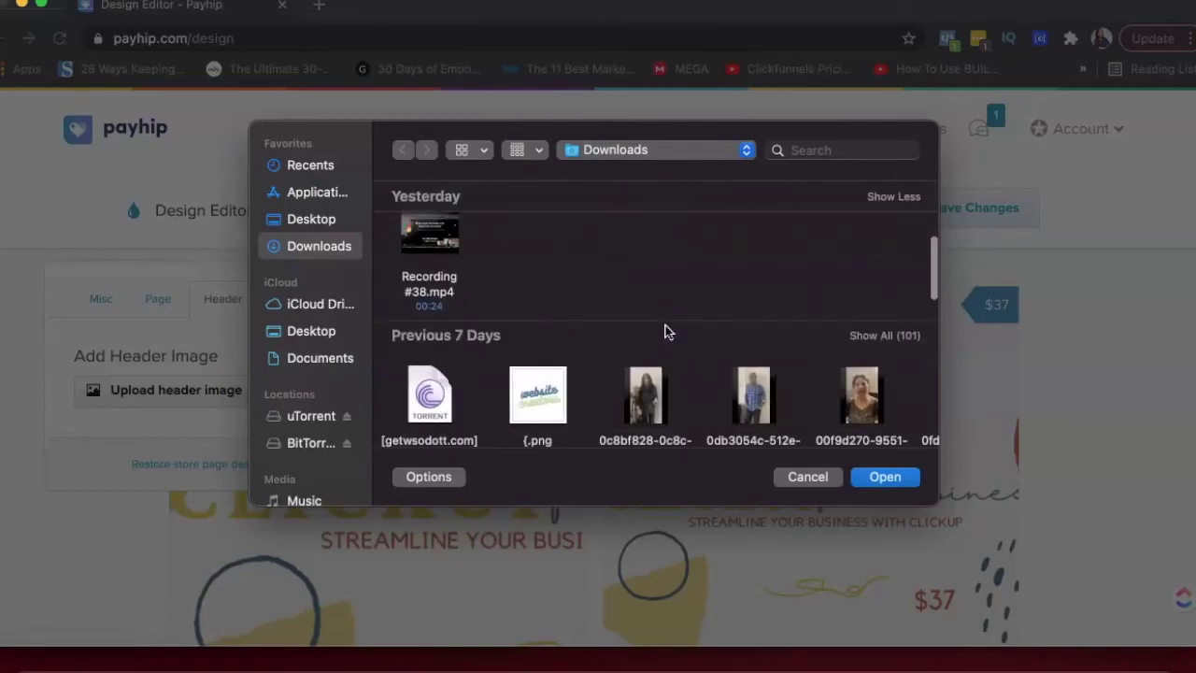
pyautogui.scroll(-5, 666, 332)
pyautogui.scroll(-6, 664, 334)
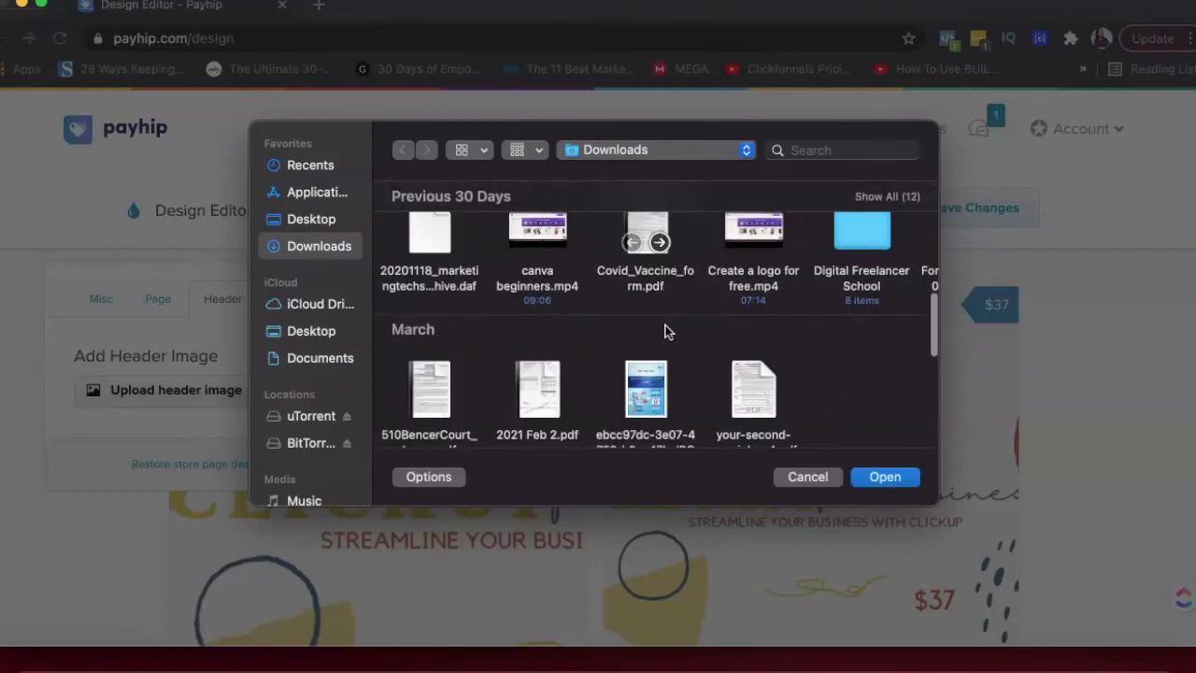
pyautogui.scroll(-3, 666, 334)
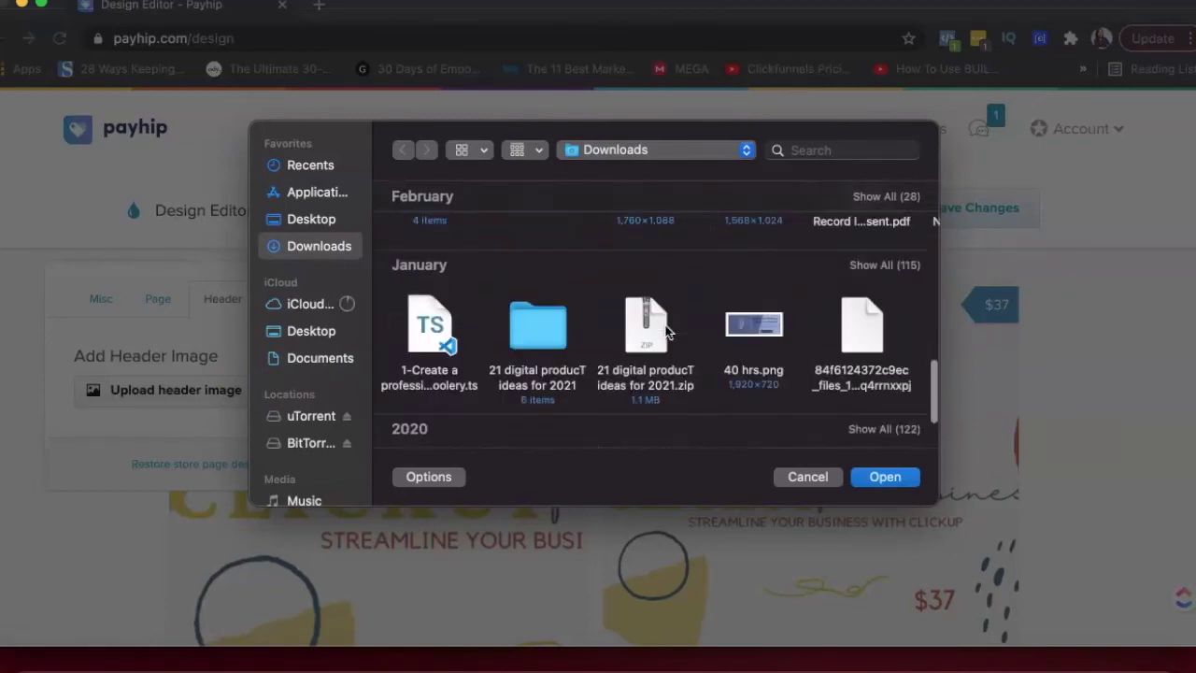
pyautogui.click(753, 304)
pyautogui.click(872, 477)
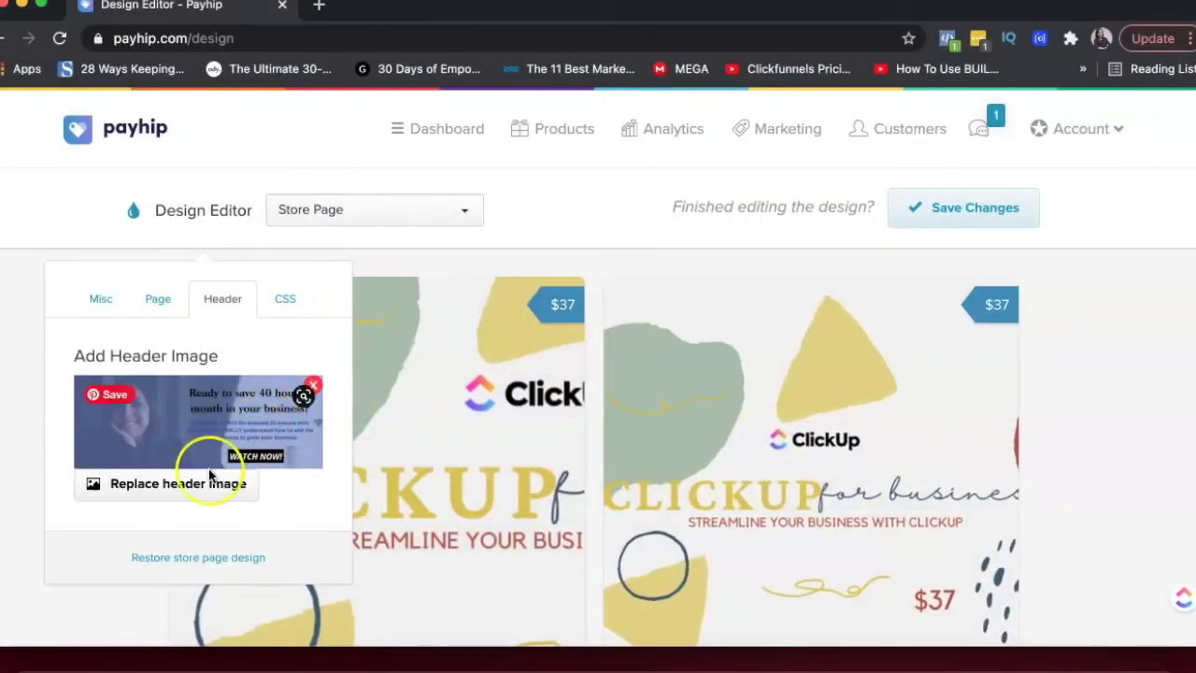
pyautogui.click(963, 221)
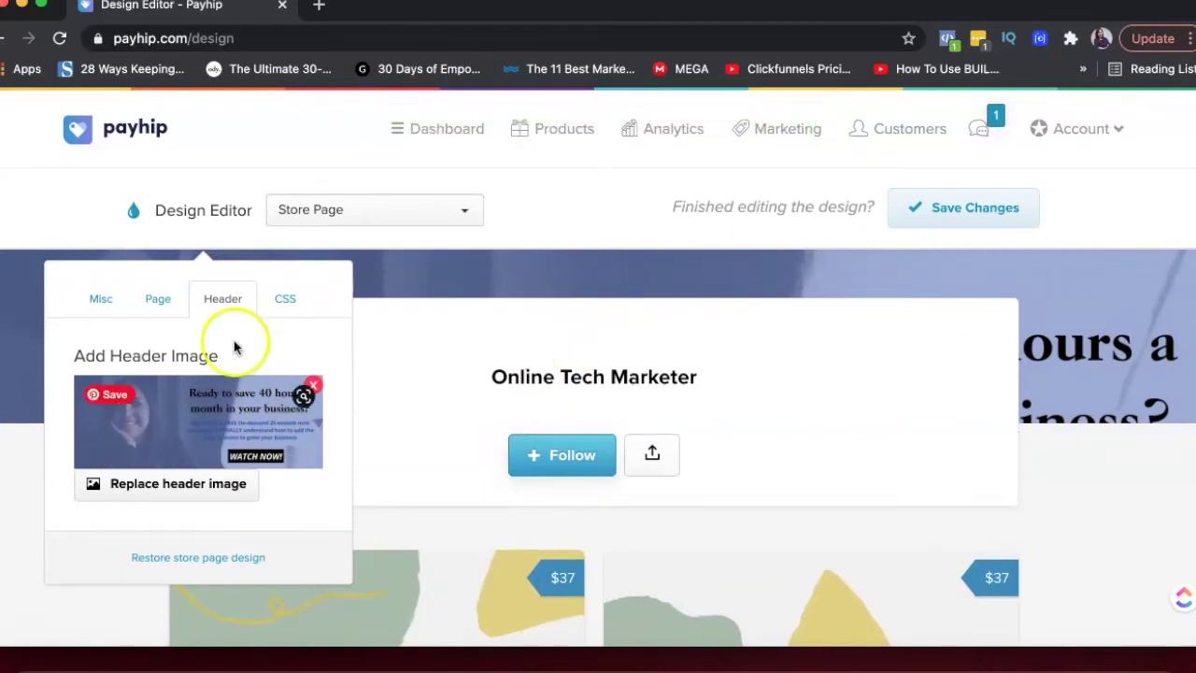
# Step: View the store page's custom CSS option and the Checkout Page design options
pyautogui.click(284, 299)
pyautogui.click(301, 213)
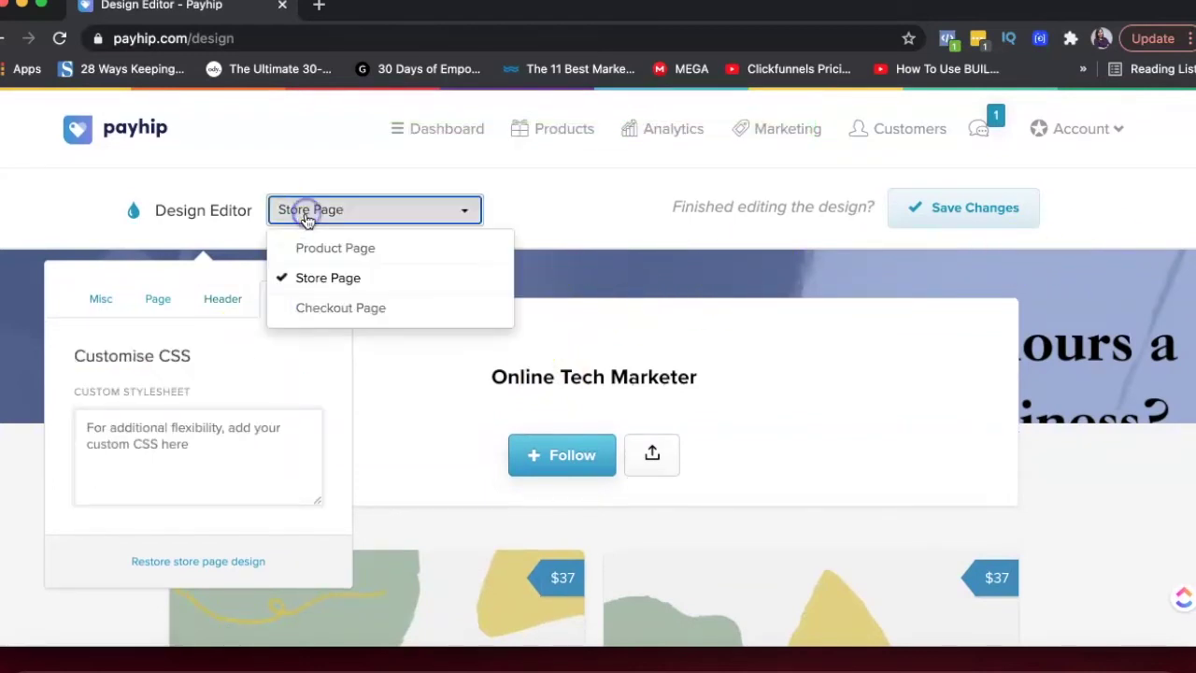
pyautogui.click(316, 308)
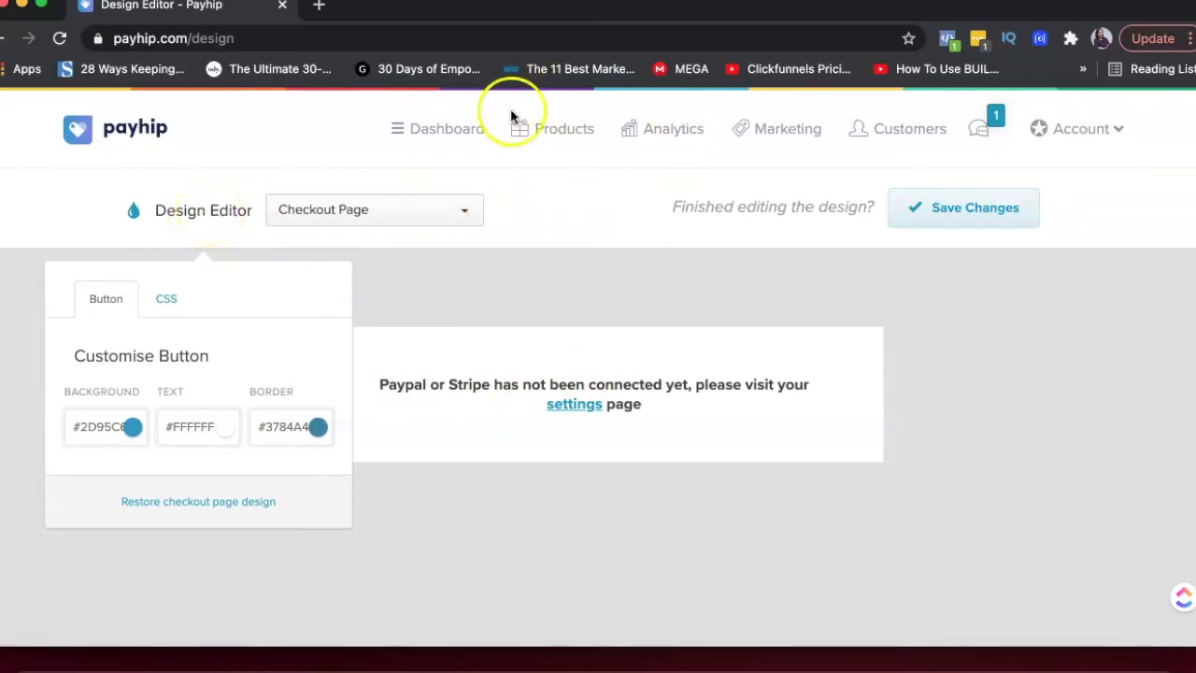
# Step: Open the share options of the first Clickup For Business product in the products list and copy its product page link
pyautogui.click(543, 121)
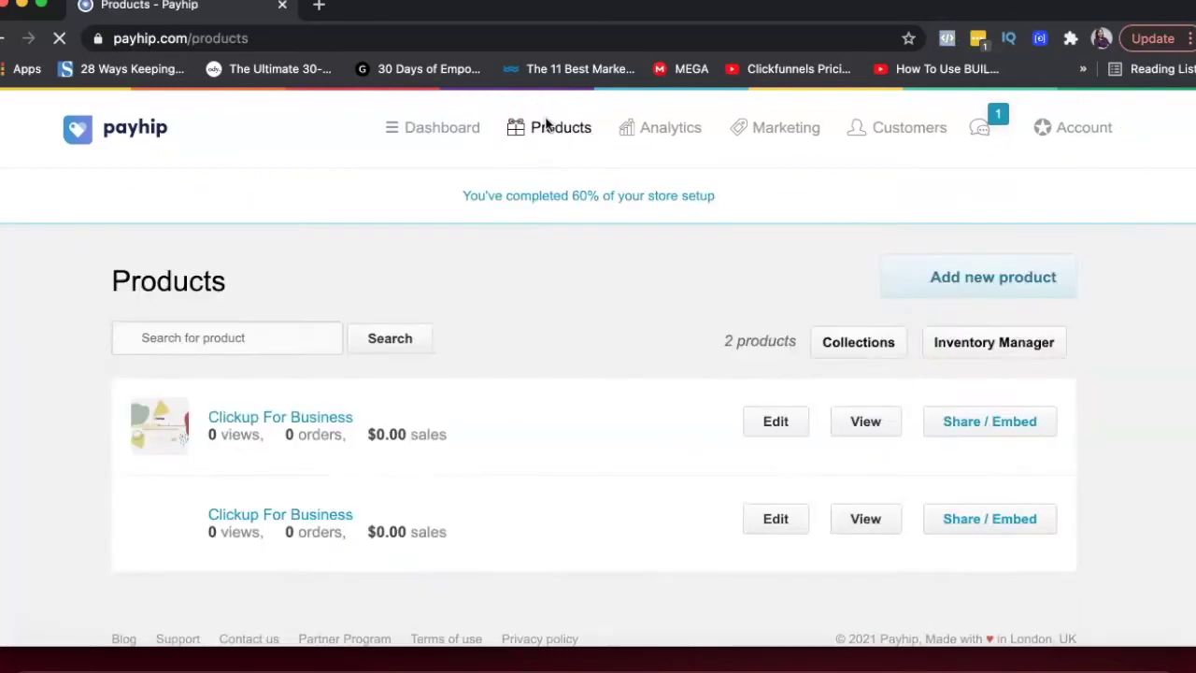
pyautogui.scroll(-1, 503, 375)
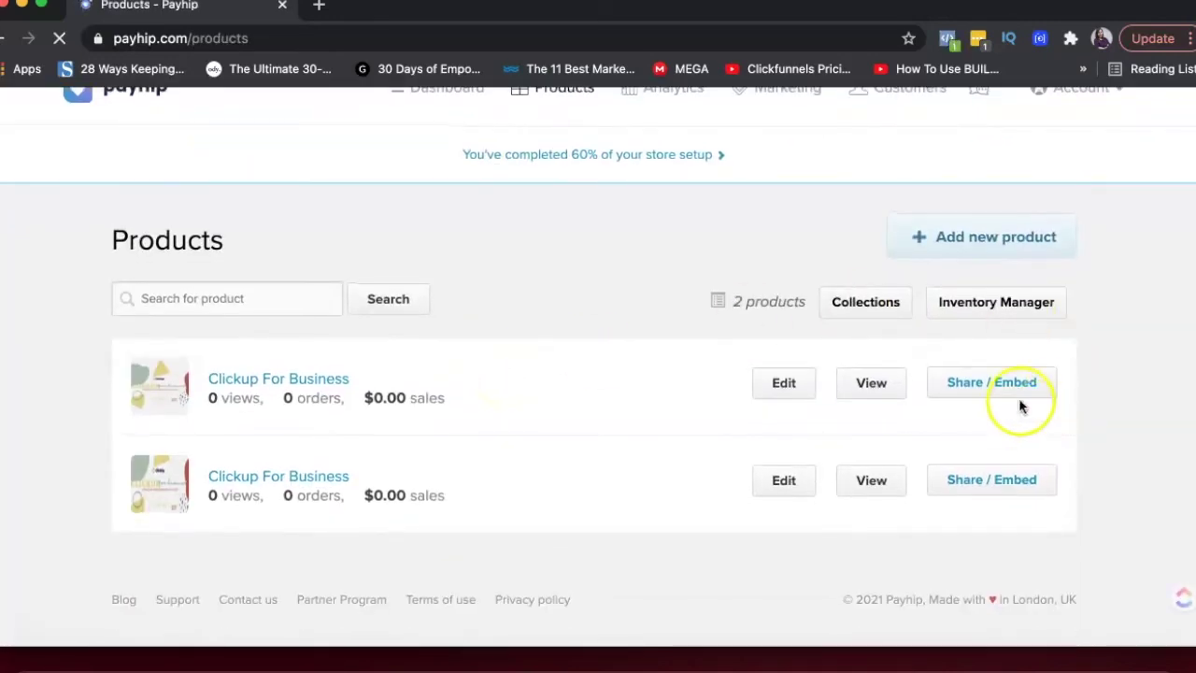
pyautogui.click(993, 385)
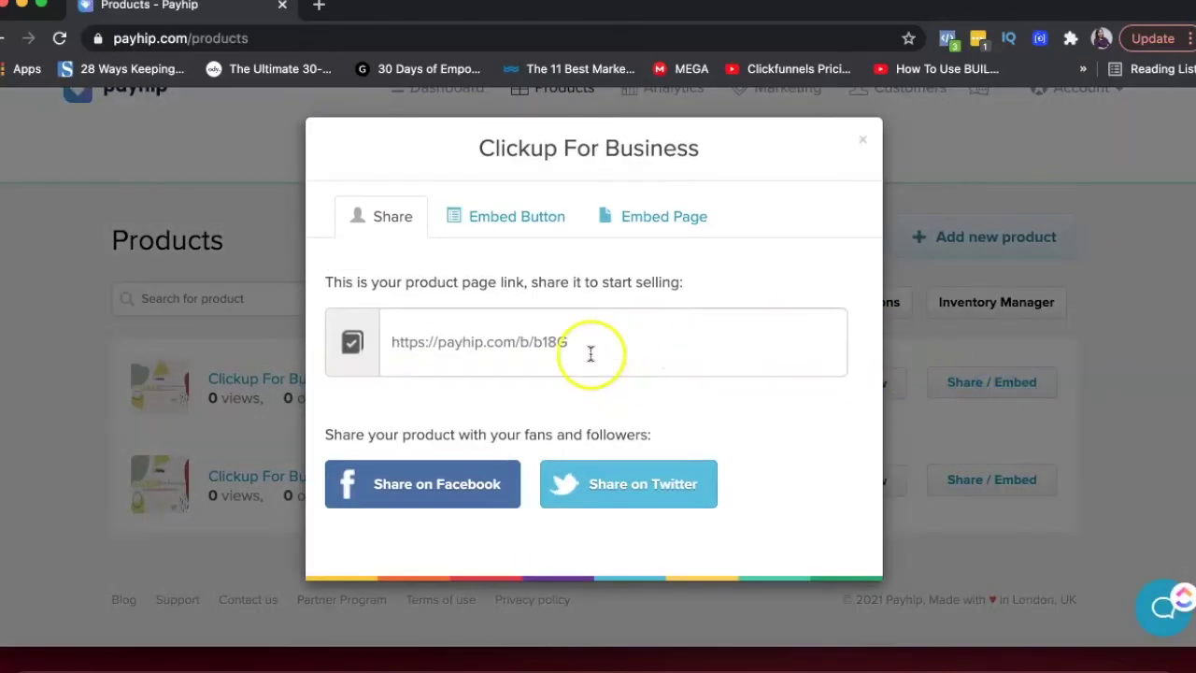
pyautogui.click(354, 342)
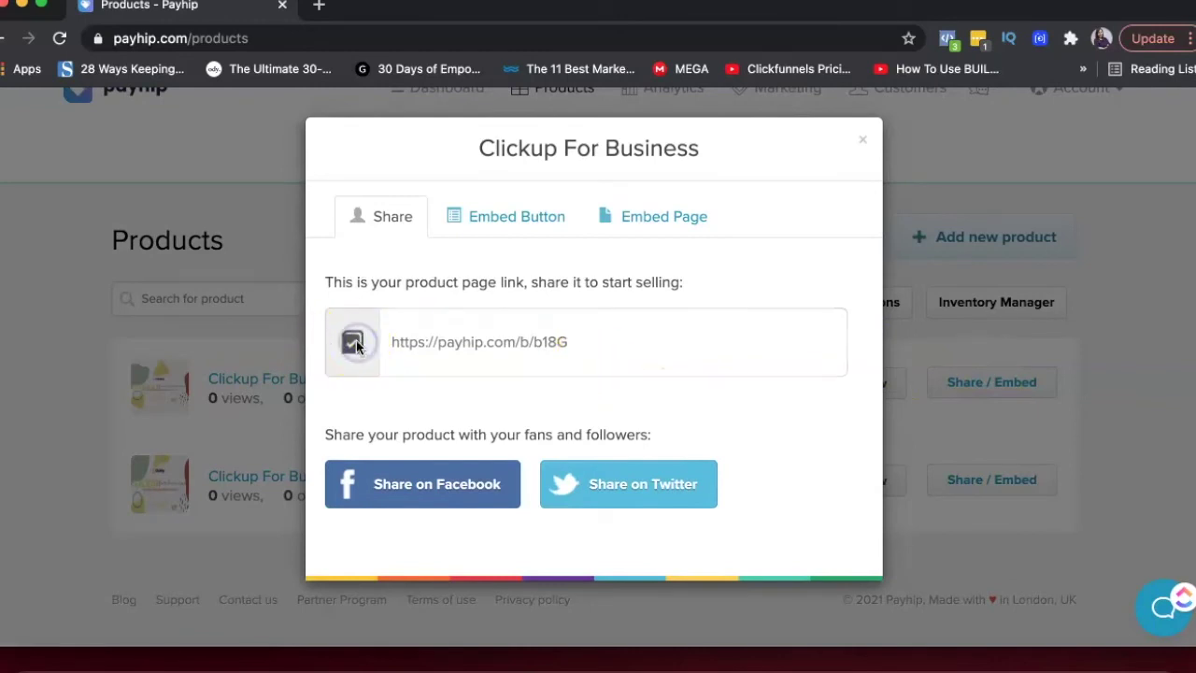
# Step: View the Clickup For Business product's embed button options and its embed page code with the page preview
pyautogui.click(498, 211)
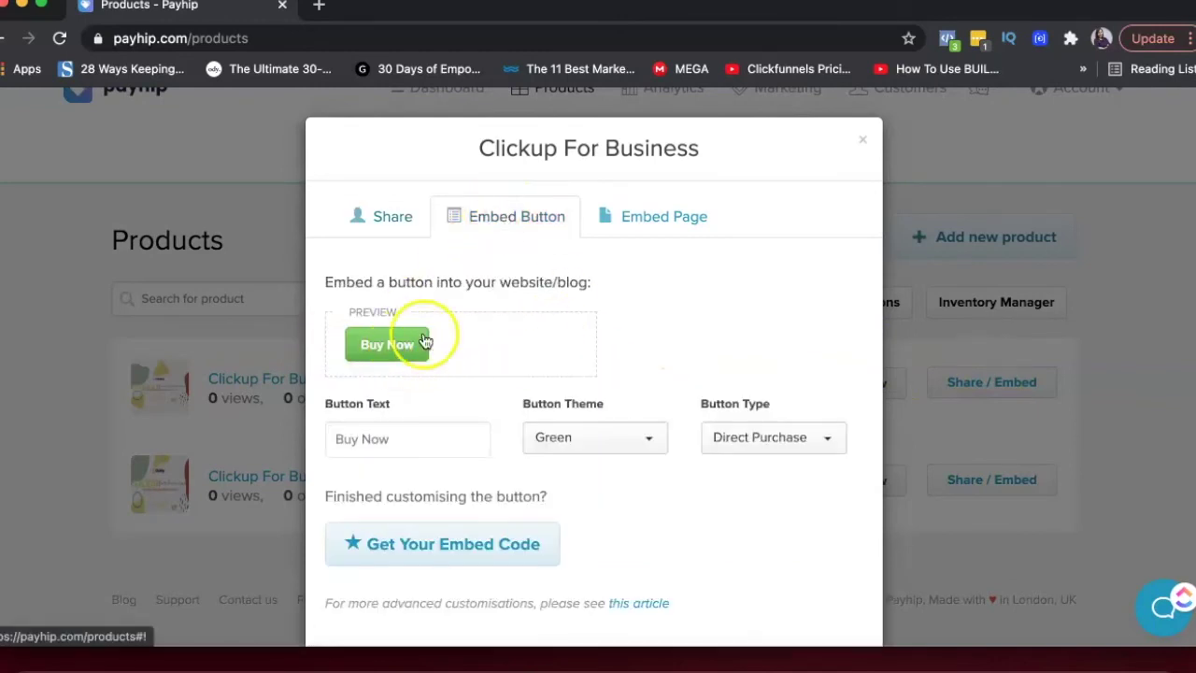
pyautogui.click(639, 216)
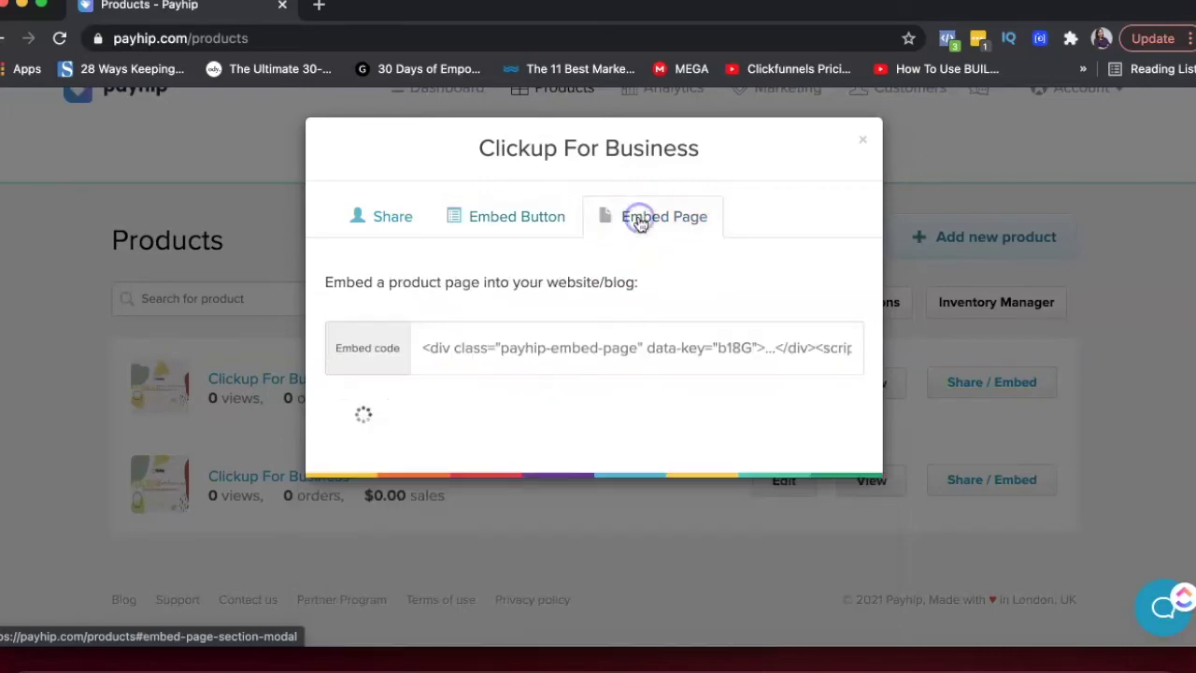
pyautogui.scroll(-10, 505, 341)
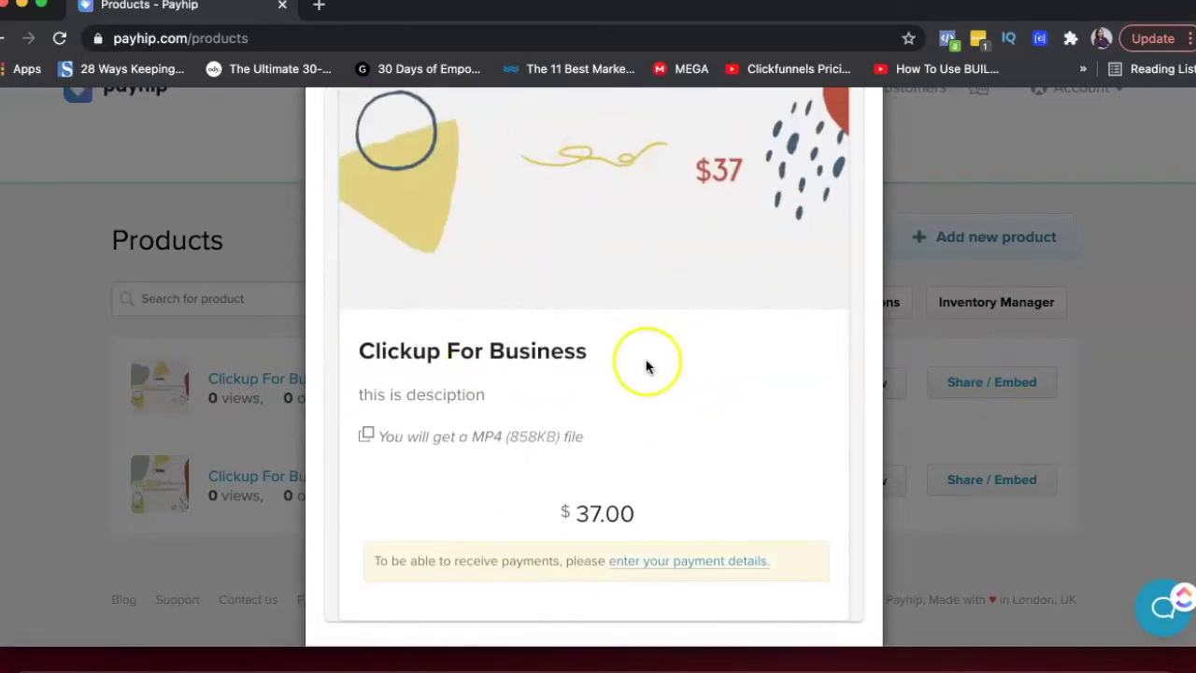
pyautogui.scroll(10, 646, 366)
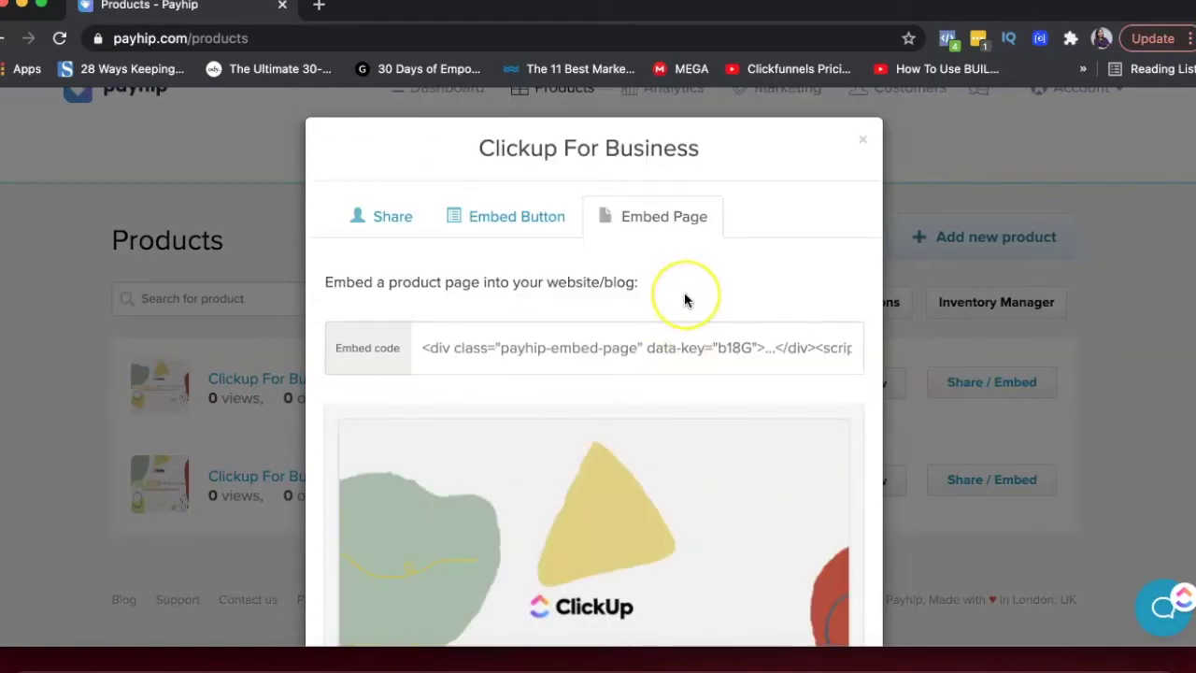
# Step: Copy the product page link from the share options and open it in a new browser tab
pyautogui.click(383, 214)
pyautogui.click(351, 347)
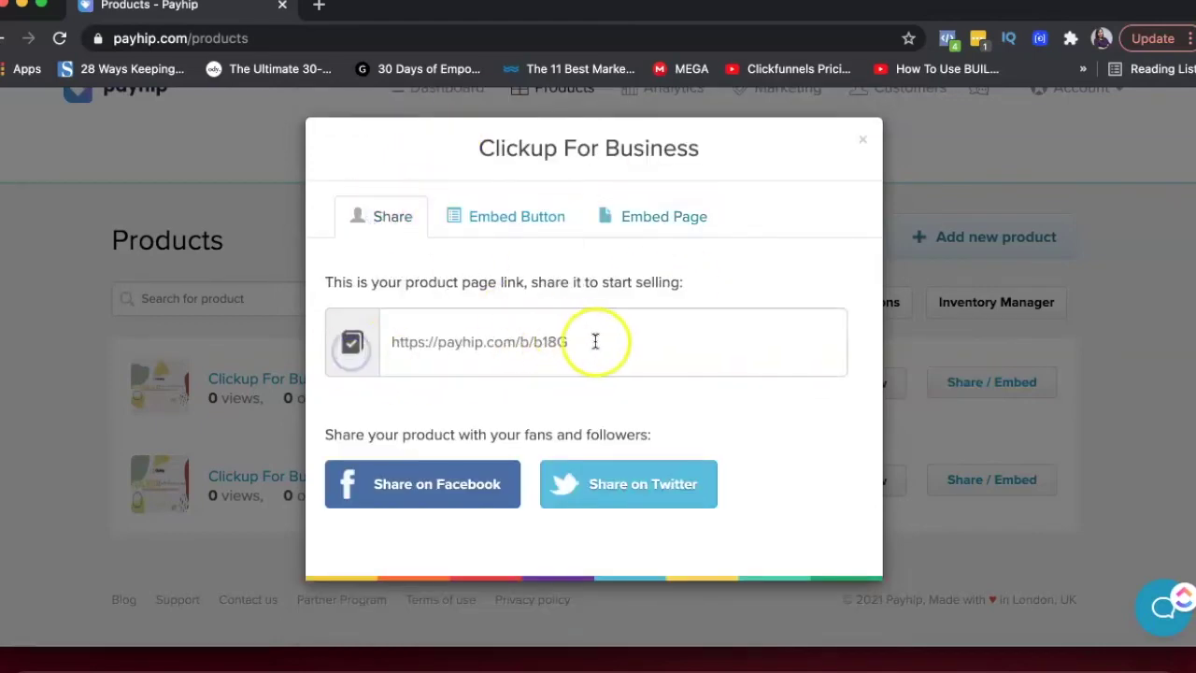
pyautogui.click(595, 342)
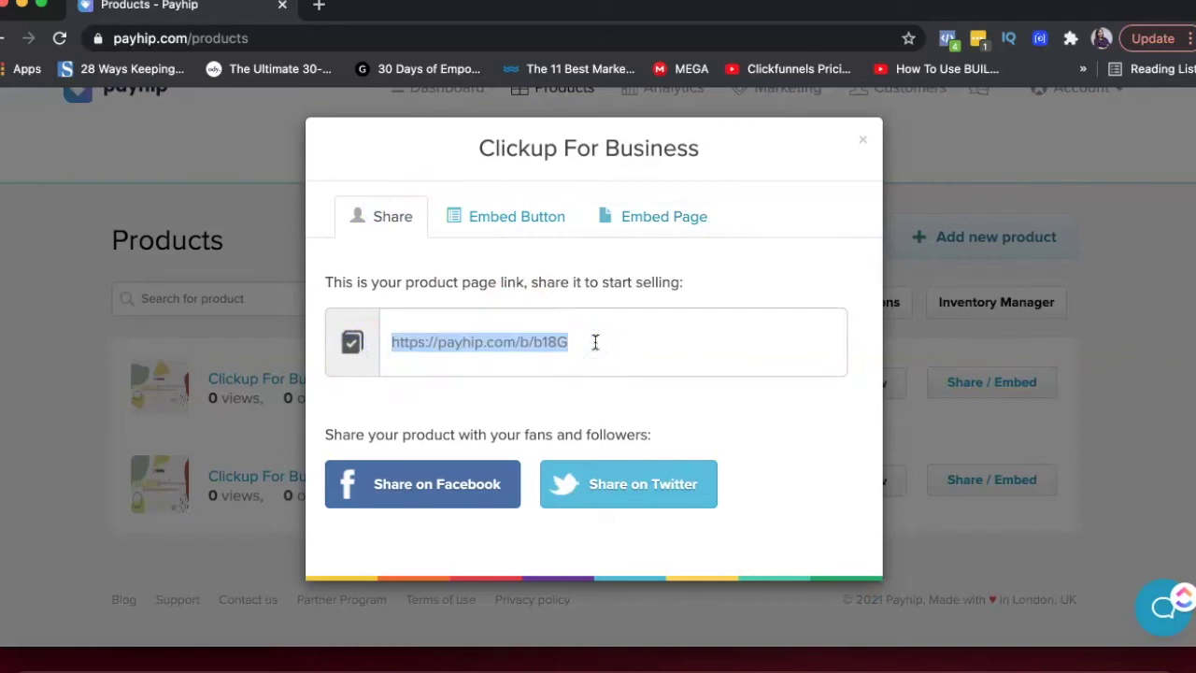
pyautogui.click(320, 8)
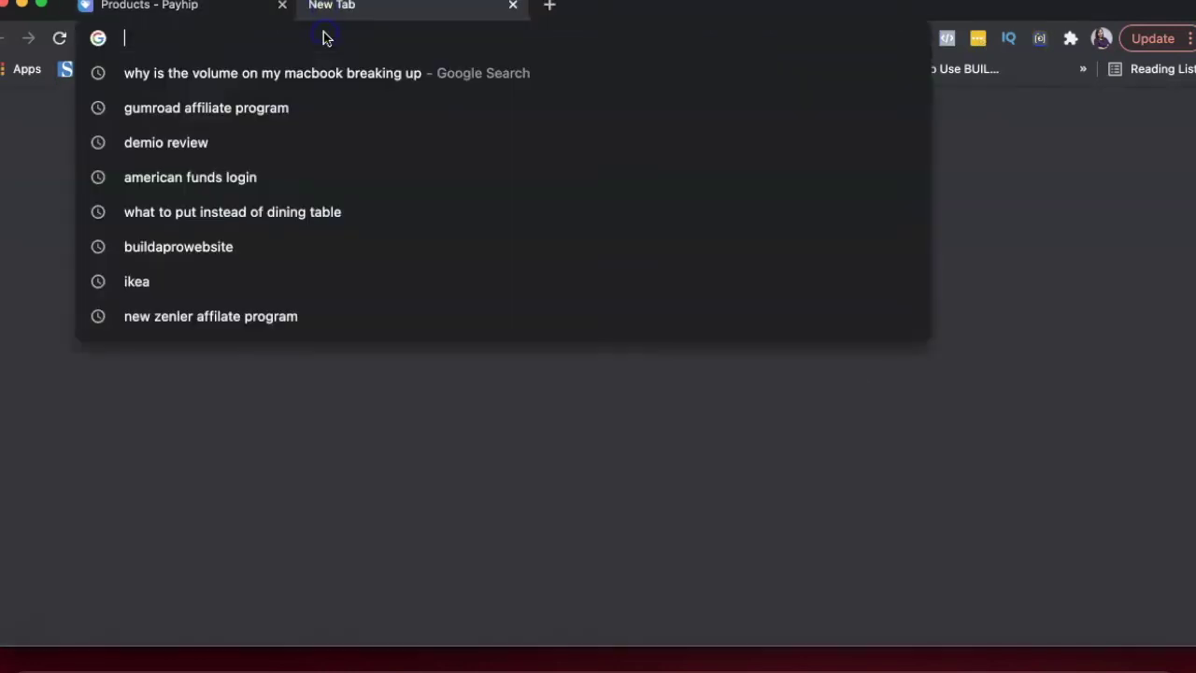
pyautogui.press('super+v')
pyautogui.press('Return')
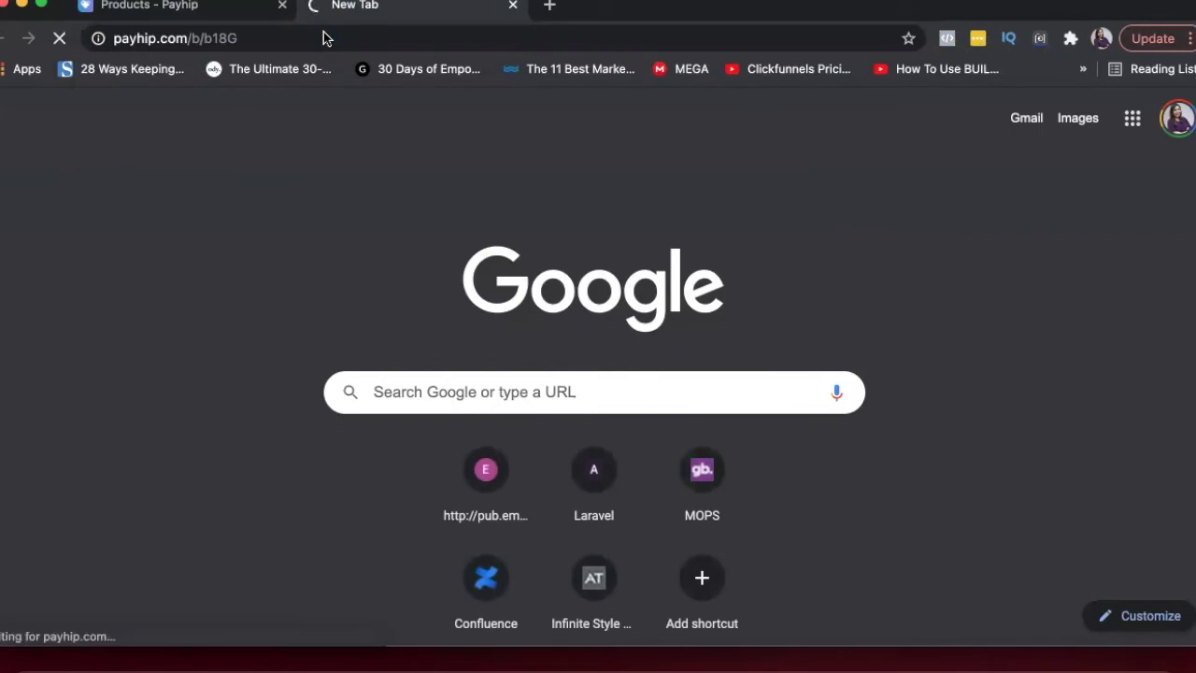
# Step: Look over the published product page's image, description and price, then return to the products list and close the sharing dialog
pyautogui.scroll(-5, 291, 273)
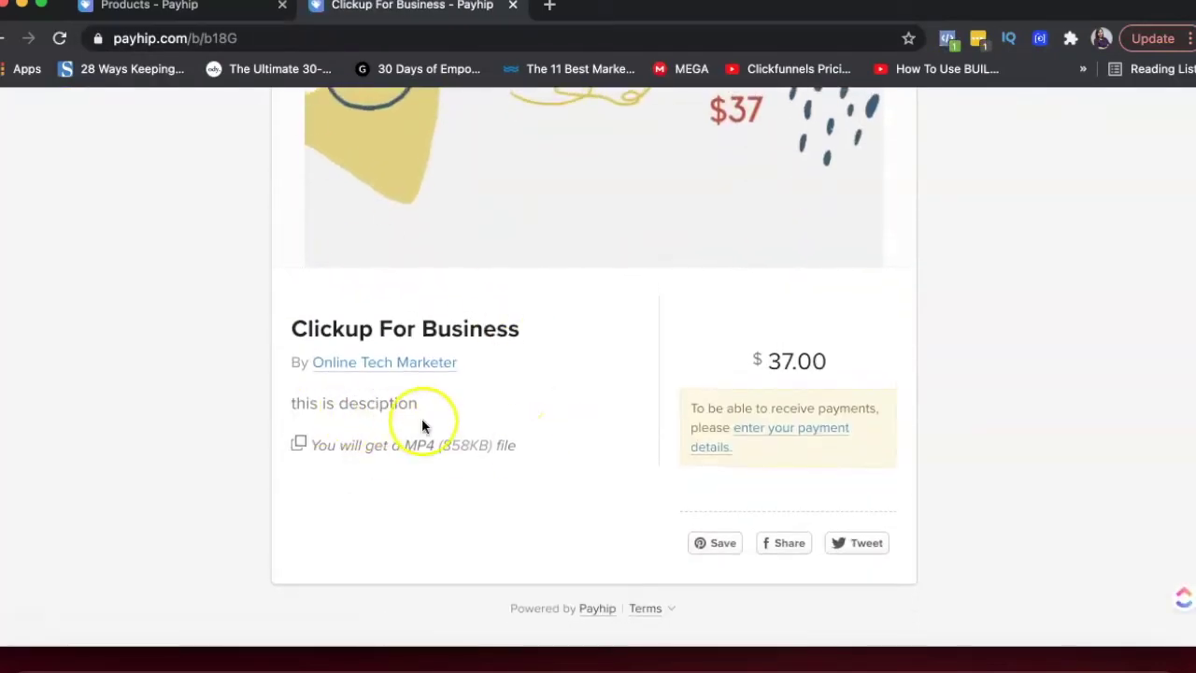
pyautogui.scroll(2, 432, 441)
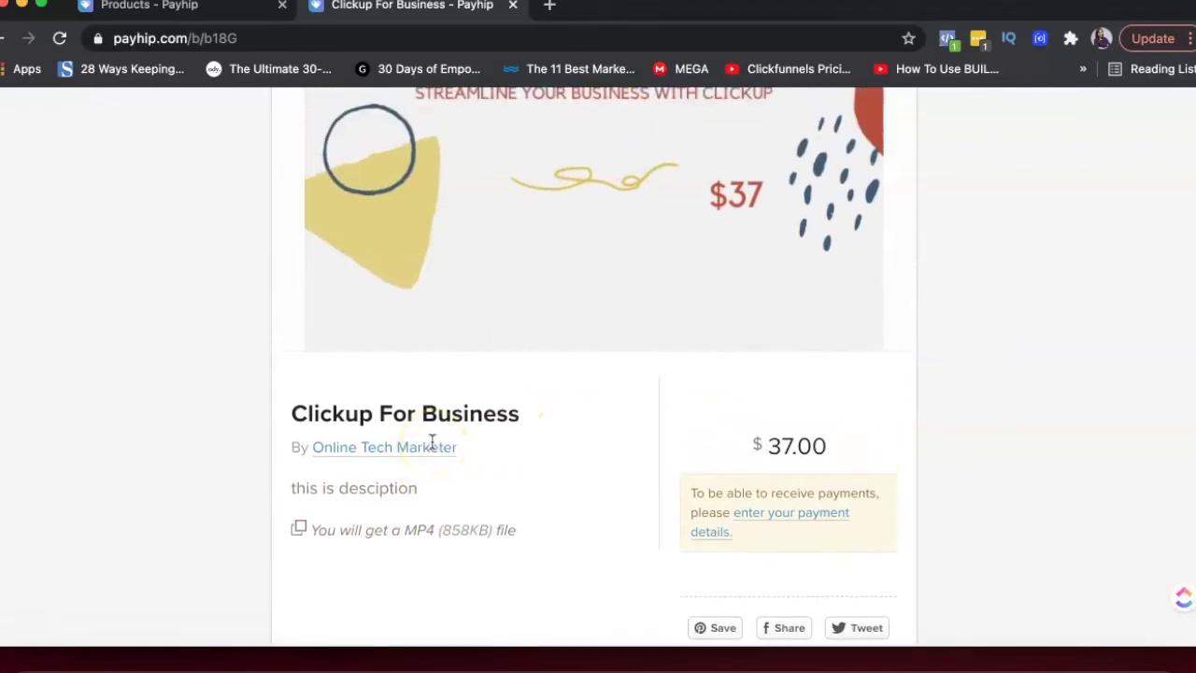
pyautogui.scroll(4, 431, 440)
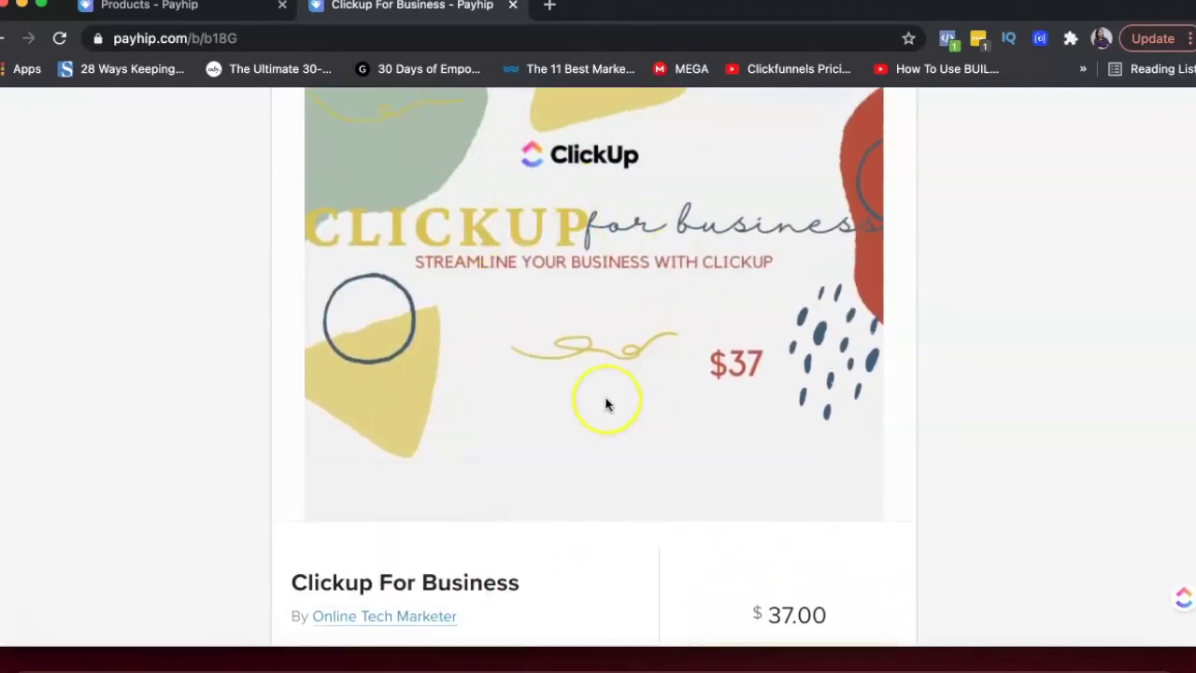
pyautogui.scroll(1, 606, 404)
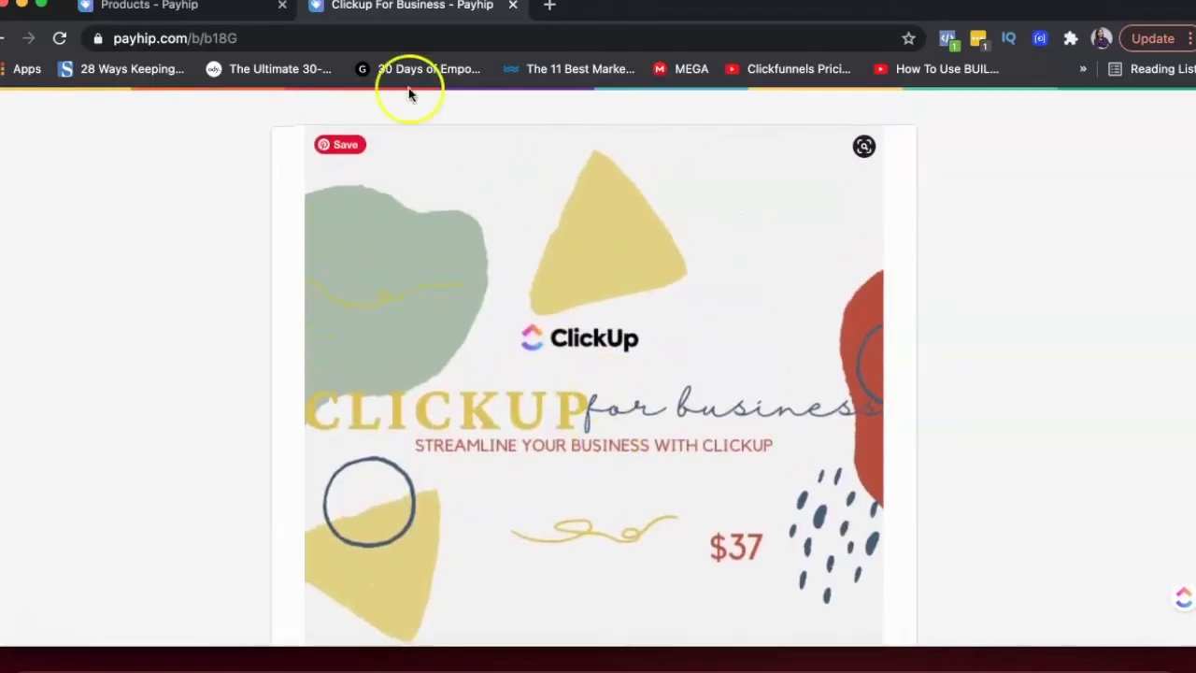
pyautogui.click(185, 19)
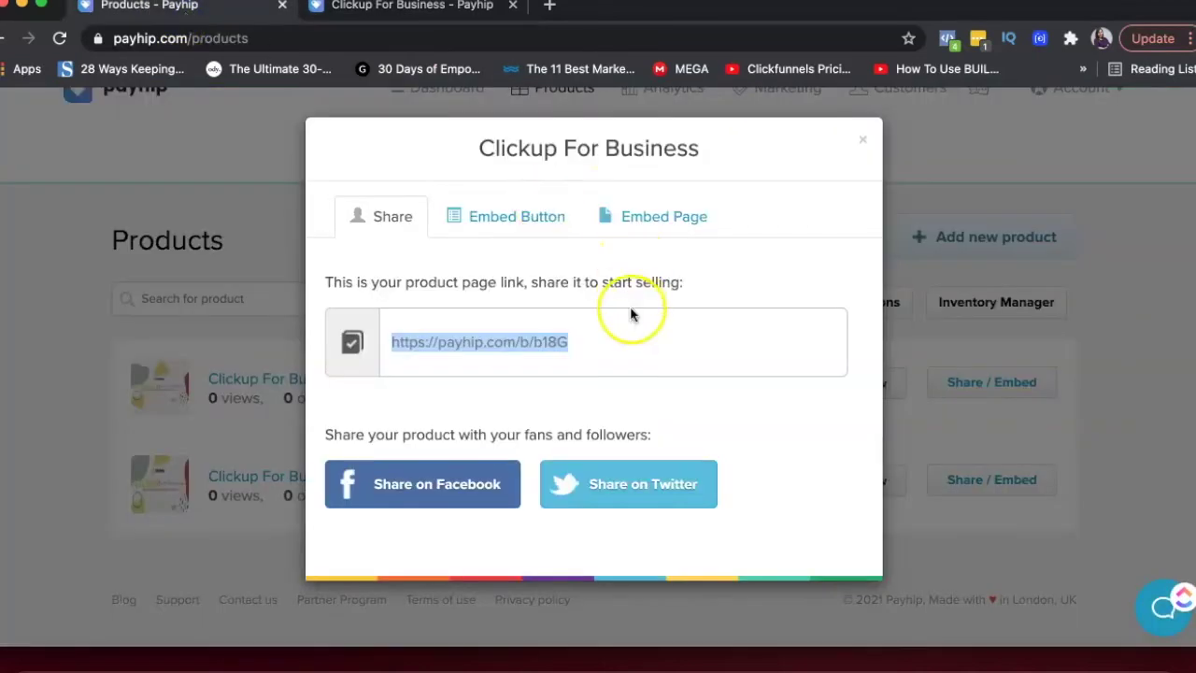
pyautogui.click(863, 139)
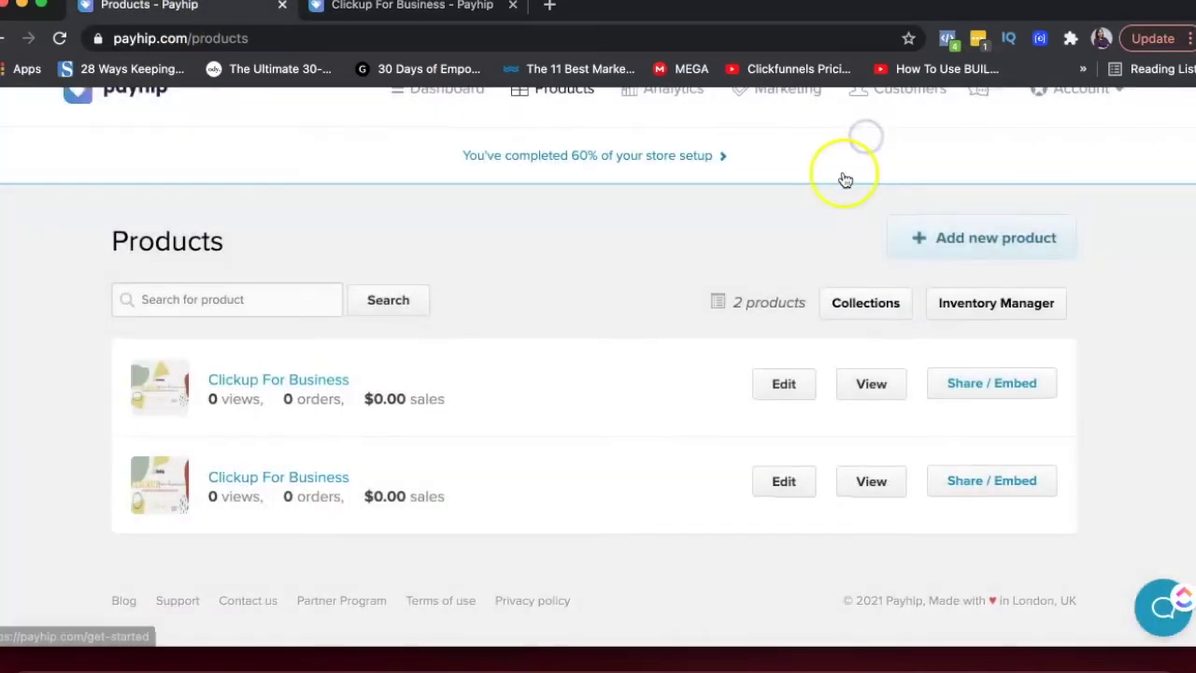
# Step: Open the store analytics and review the daily views and sales totals for all products
pyautogui.scroll(1, 845, 179)
pyautogui.click(673, 131)
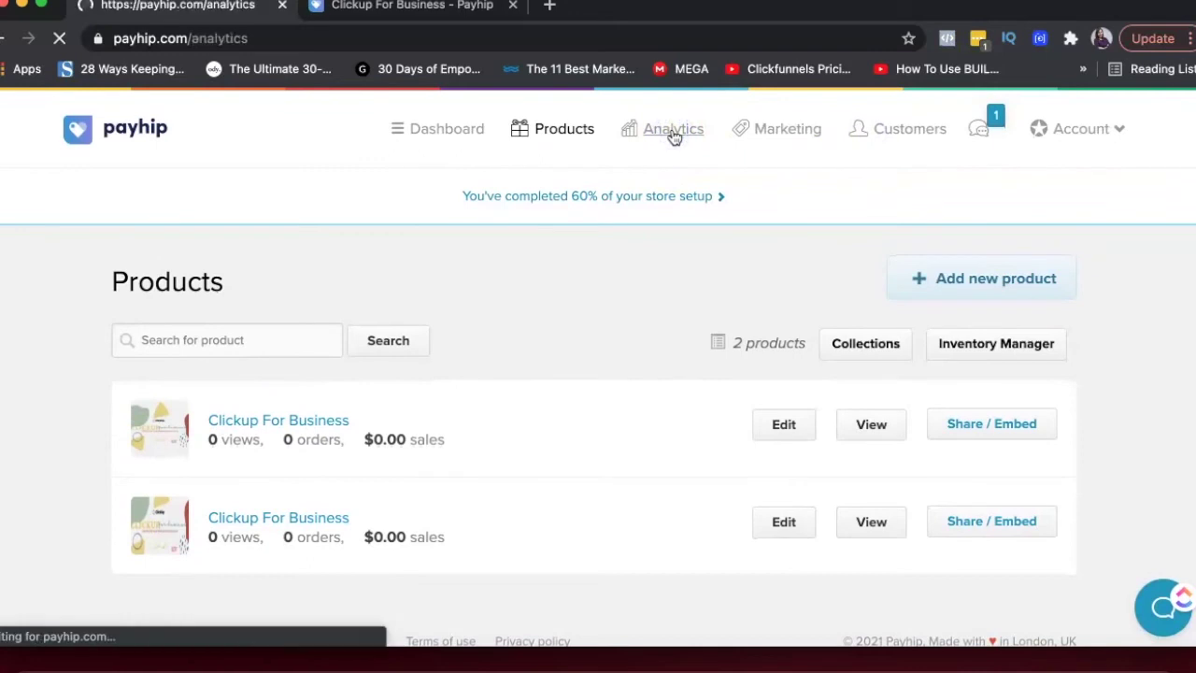
pyautogui.scroll(-4, 696, 392)
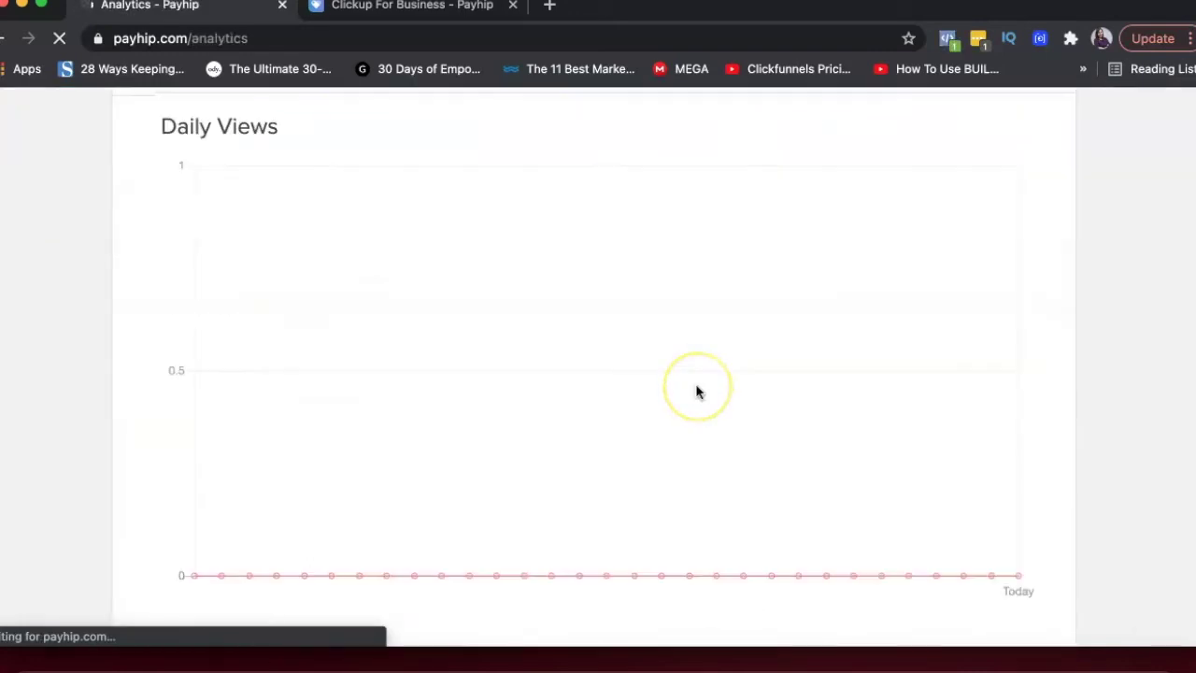
pyautogui.scroll(-3, 697, 392)
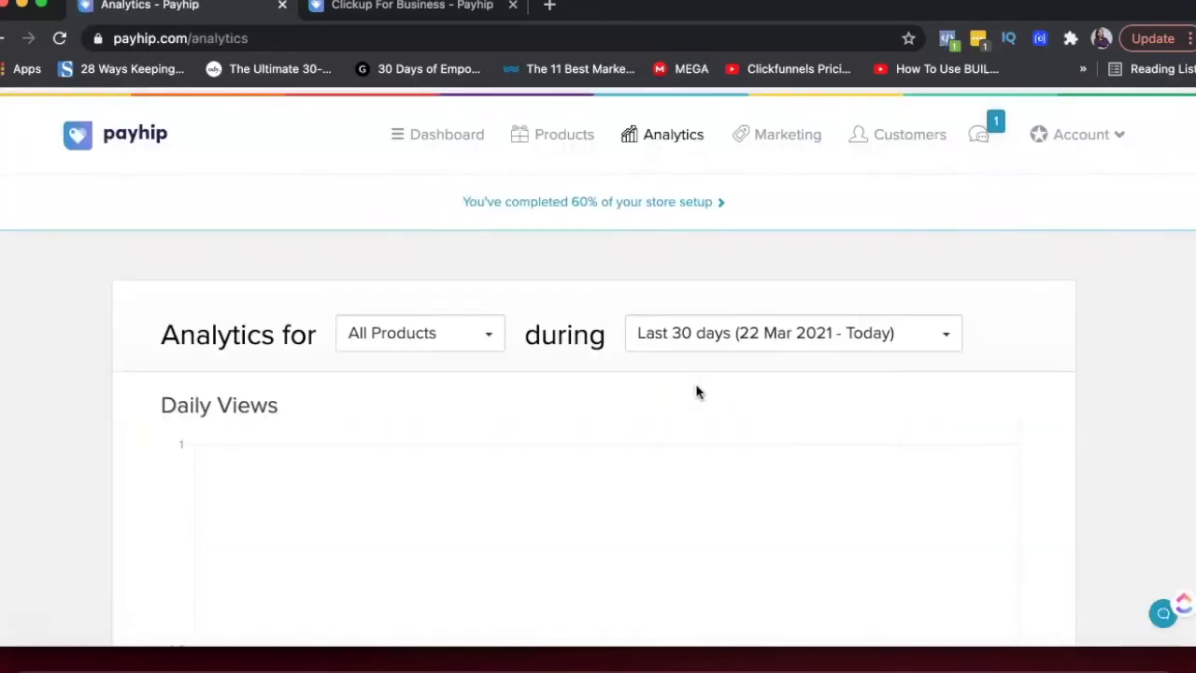
pyautogui.scroll(-5, 696, 393)
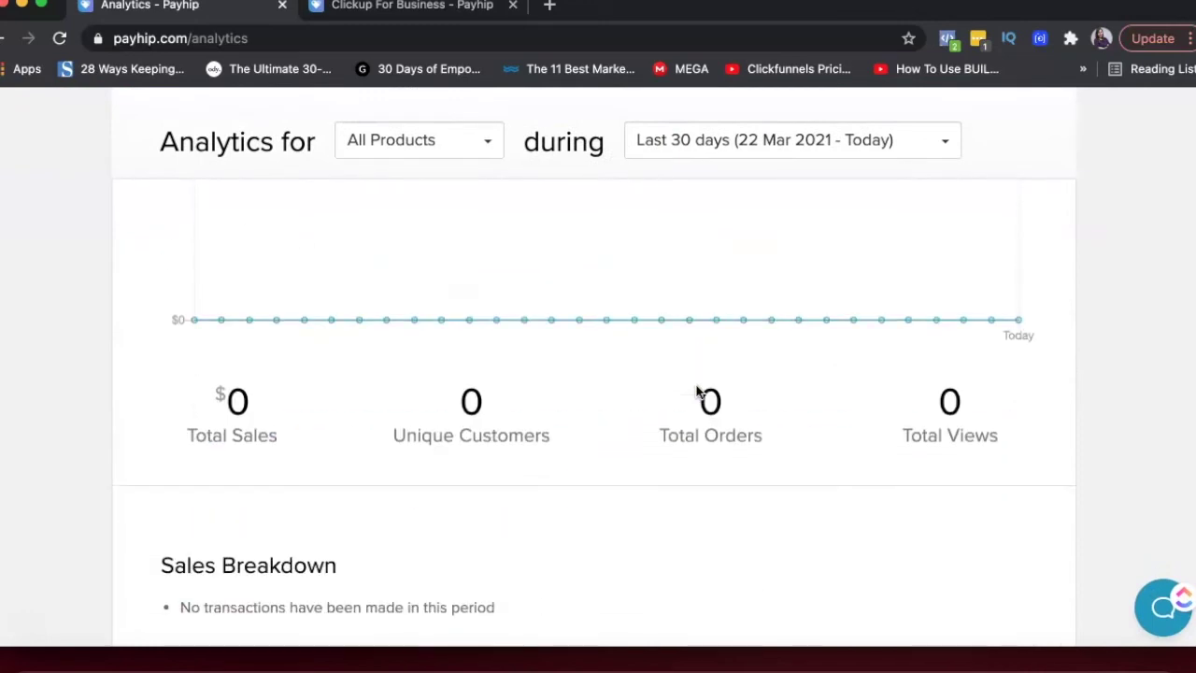
# Step: Examine the analytics page's visitor sources, conversion rate, visits map and notes, and go back to its beginning
pyautogui.scroll(-3, 696, 393)
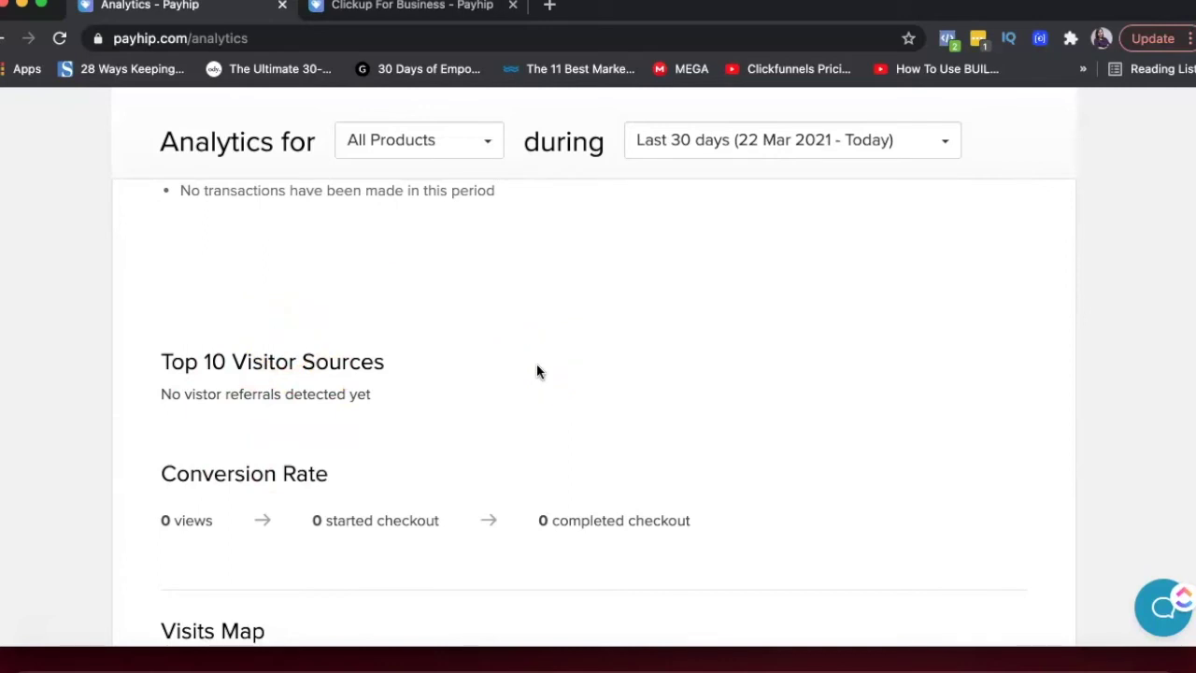
pyautogui.scroll(-3, 536, 371)
pyautogui.scroll(-2, 536, 371)
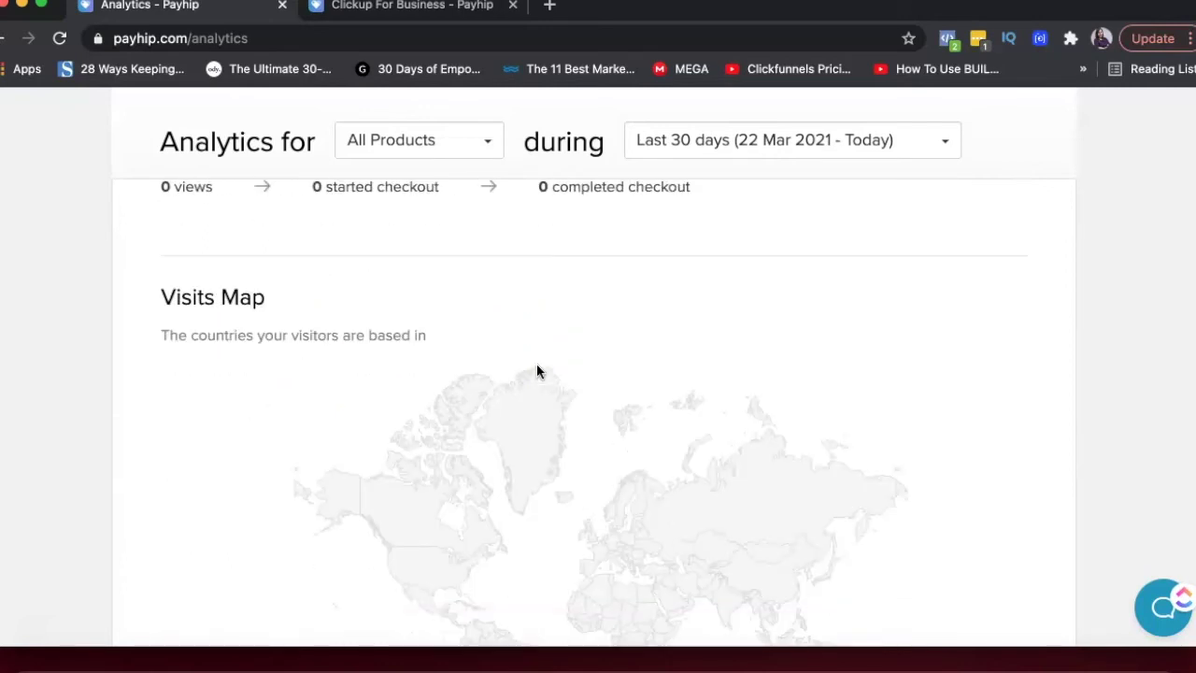
pyautogui.click(497, 480)
pyautogui.scroll(-3, 497, 480)
pyautogui.scroll(-2, 521, 553)
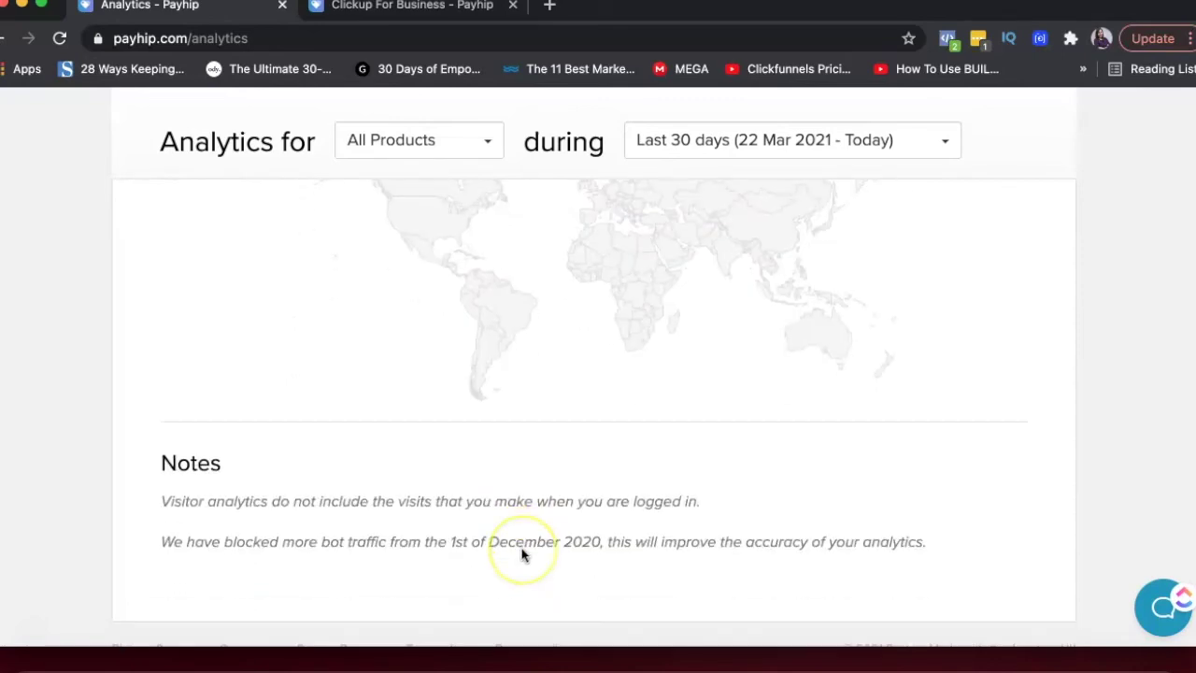
pyautogui.scroll(15, 521, 552)
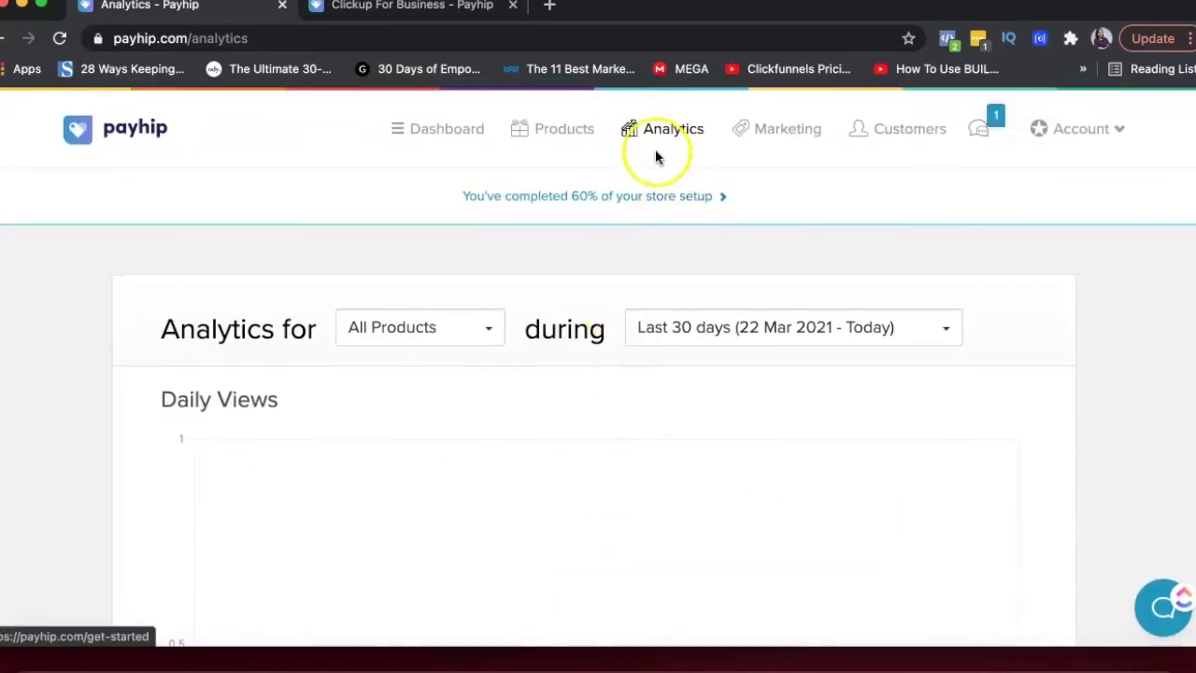
pyautogui.click(662, 134)
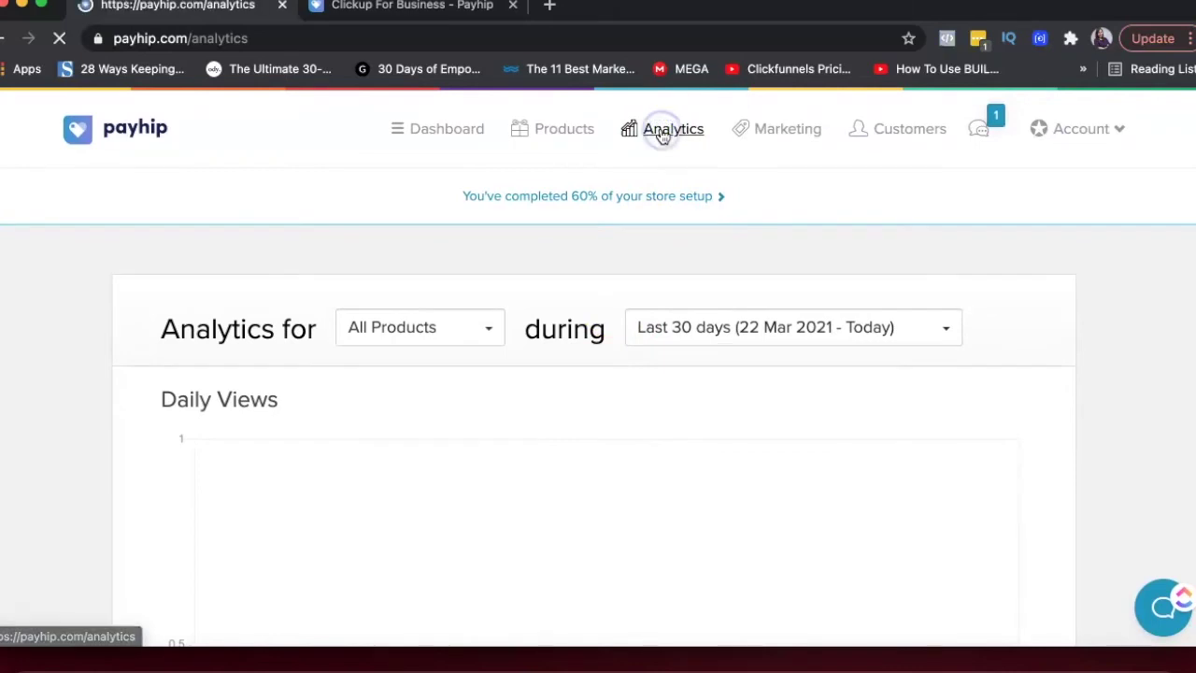
# Step: Open the Marketing page and look over its available marketing tools
pyautogui.click(750, 129)
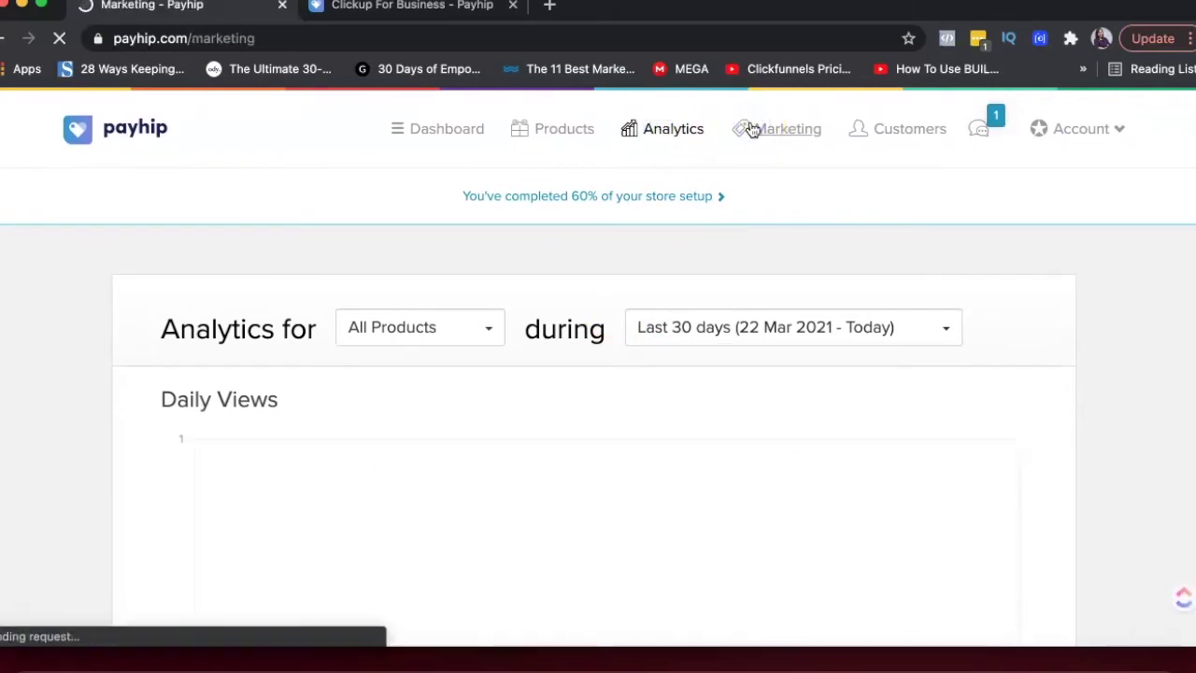
pyautogui.scroll(-3, 686, 318)
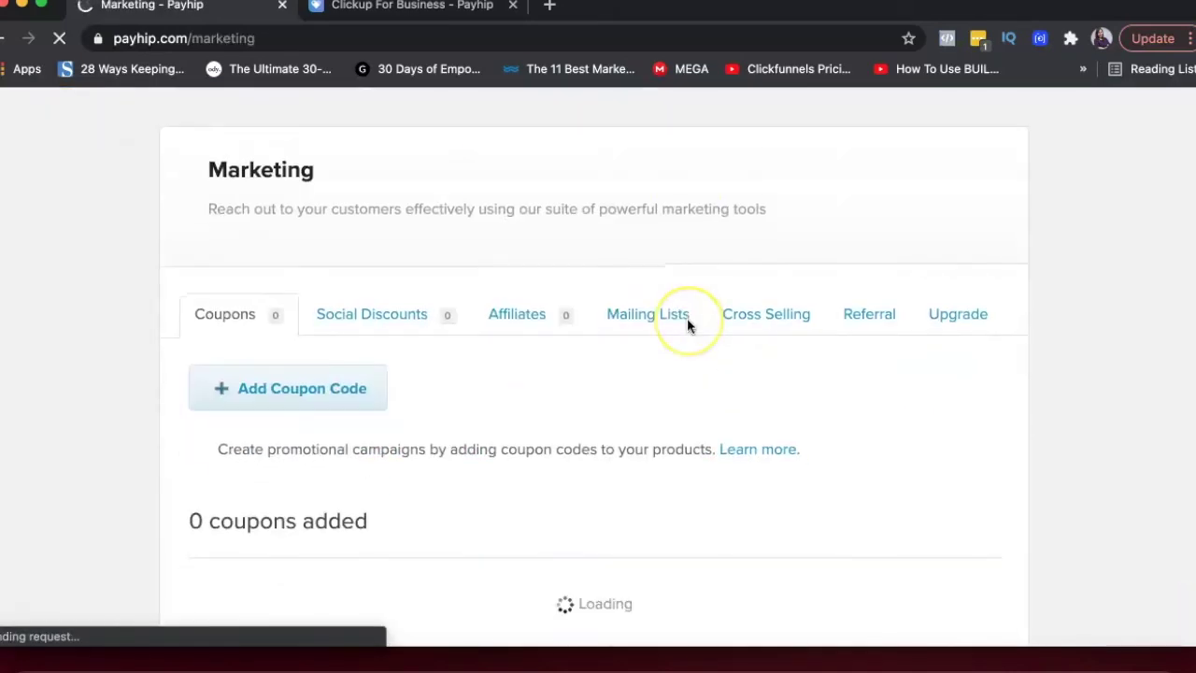
# Step: Start a new coupon code, apply it to the first Clickup For Business product and select the generated code text
pyautogui.click(234, 405)
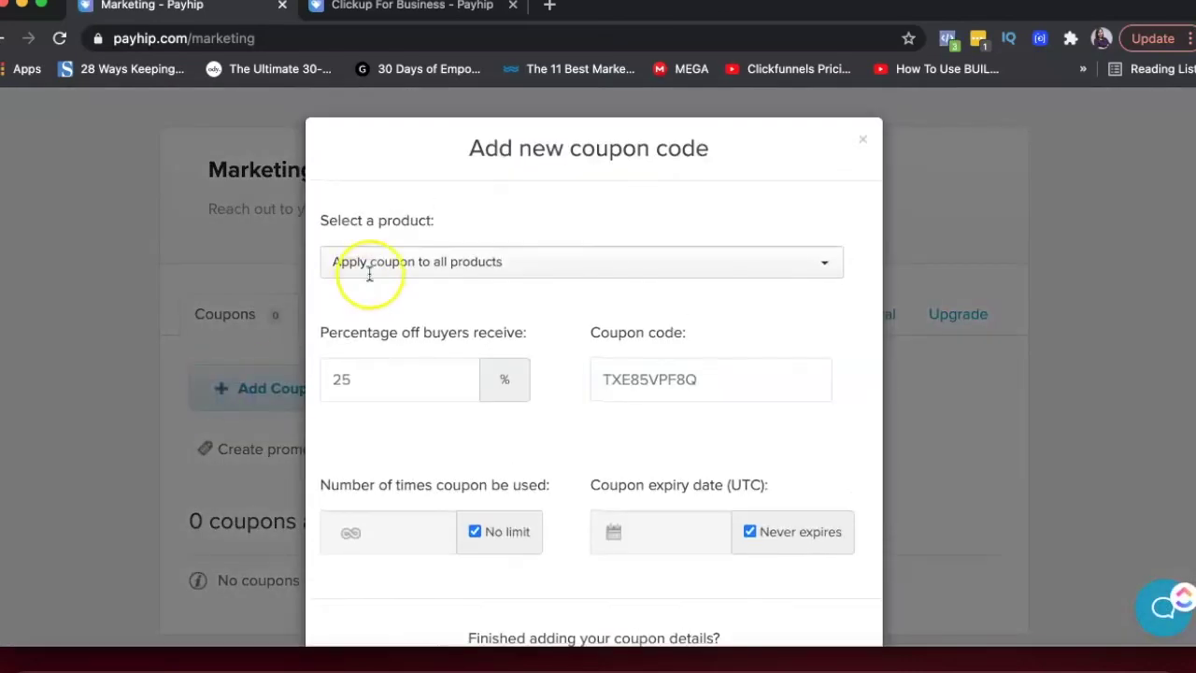
pyautogui.click(480, 262)
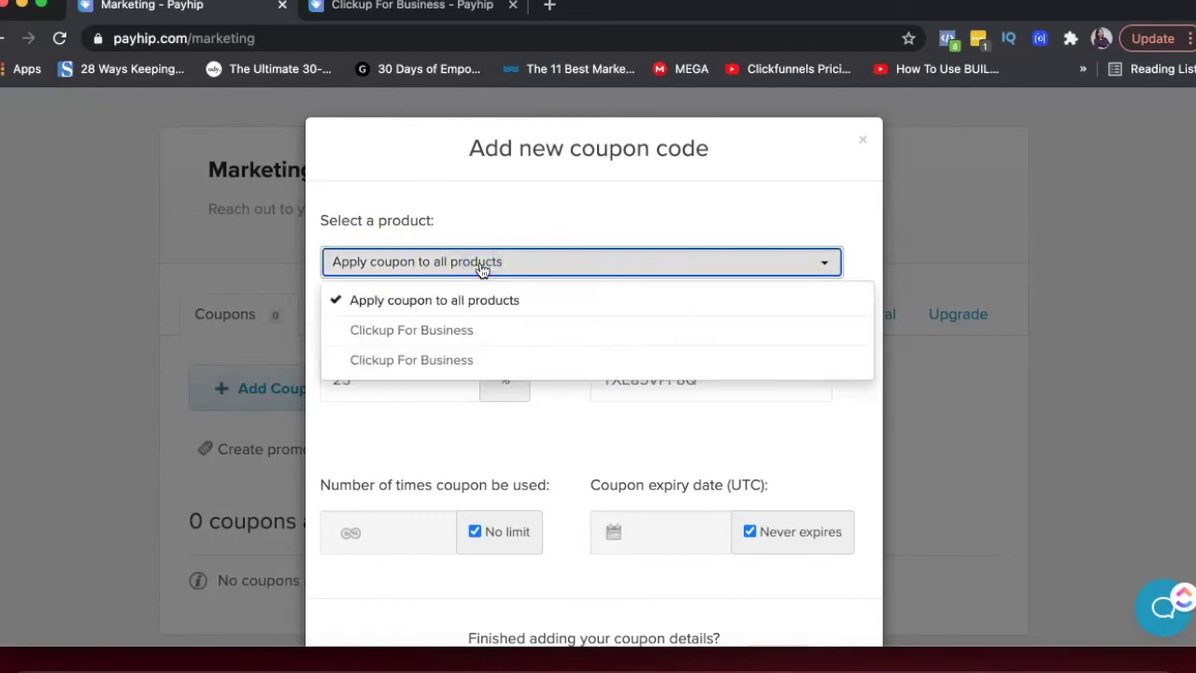
pyautogui.click(420, 335)
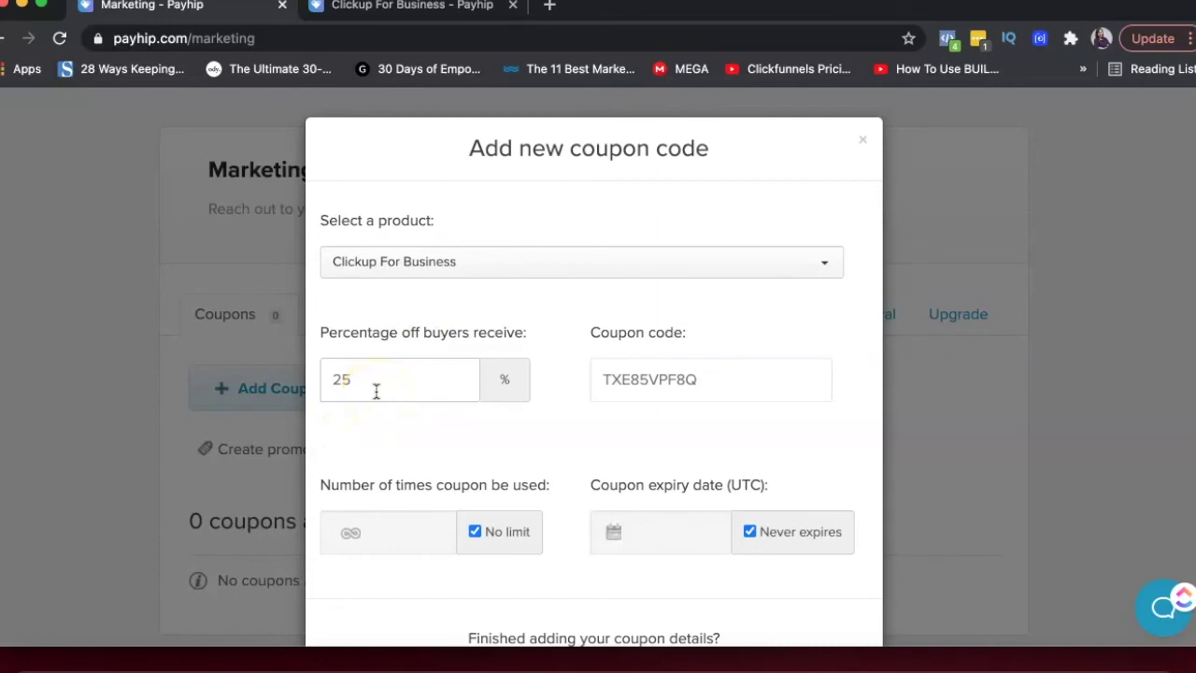
pyautogui.click(629, 382)
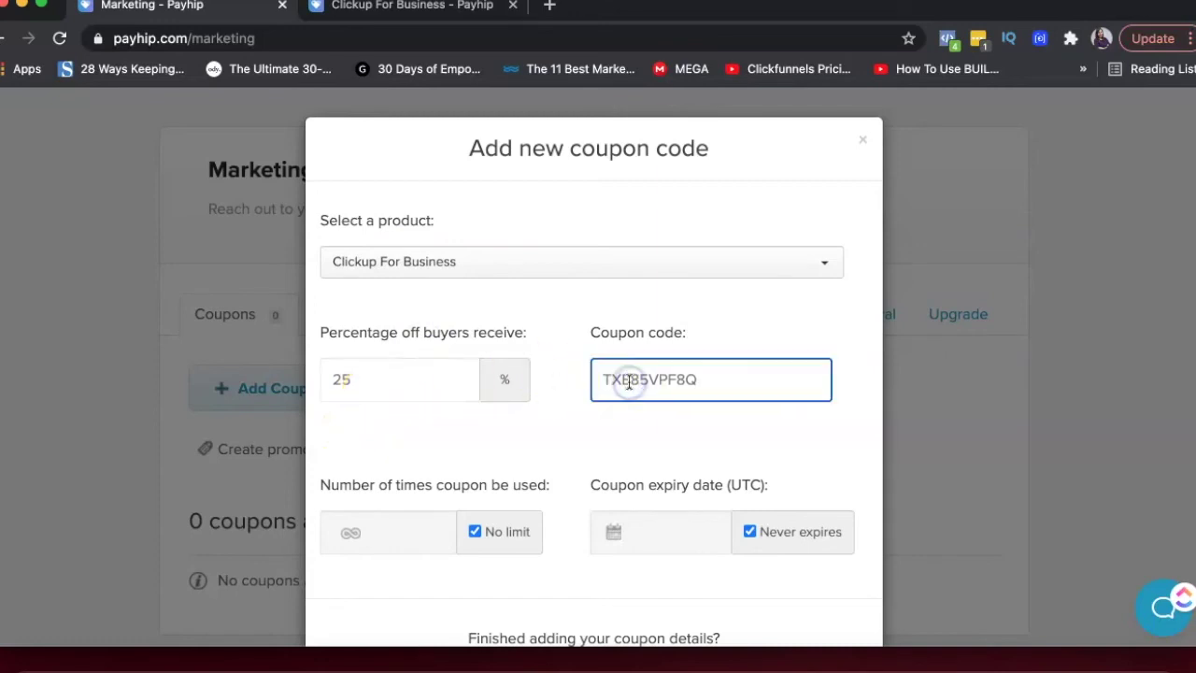
pyautogui.doubleClick(628, 382)
# Step: Limit the new coupon to 10 uses, review its details and close the form without creating the coupon
pyautogui.scroll(-2, 421, 413)
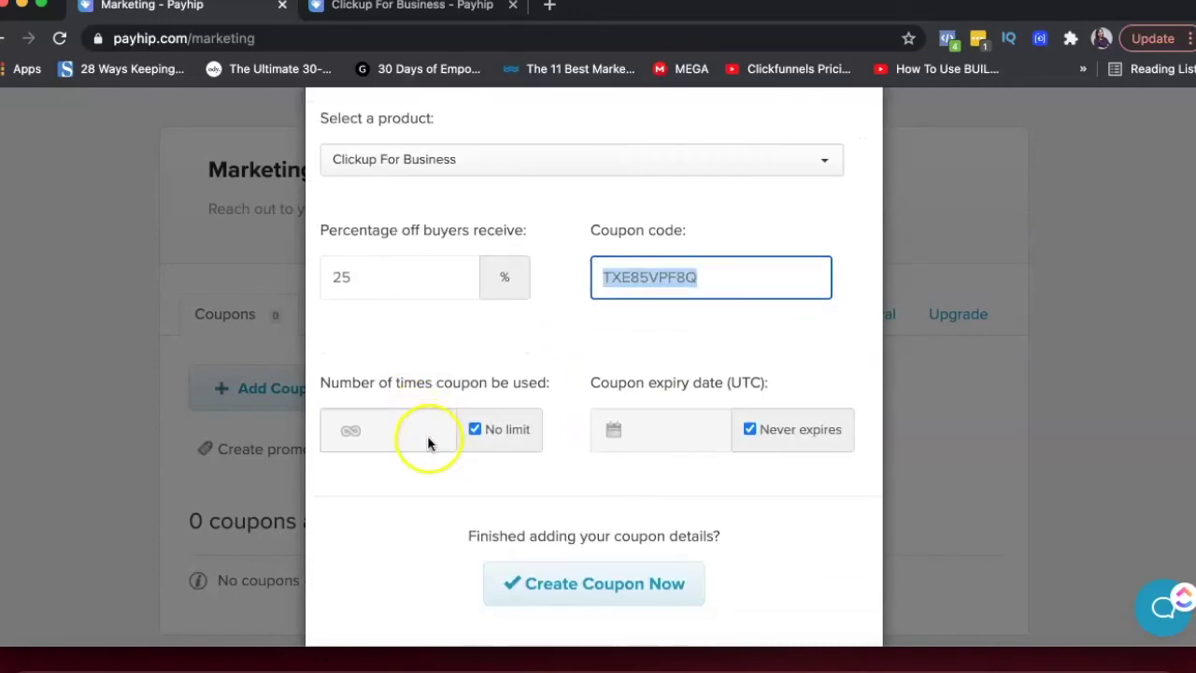
pyautogui.click(364, 430)
pyautogui.click(475, 428)
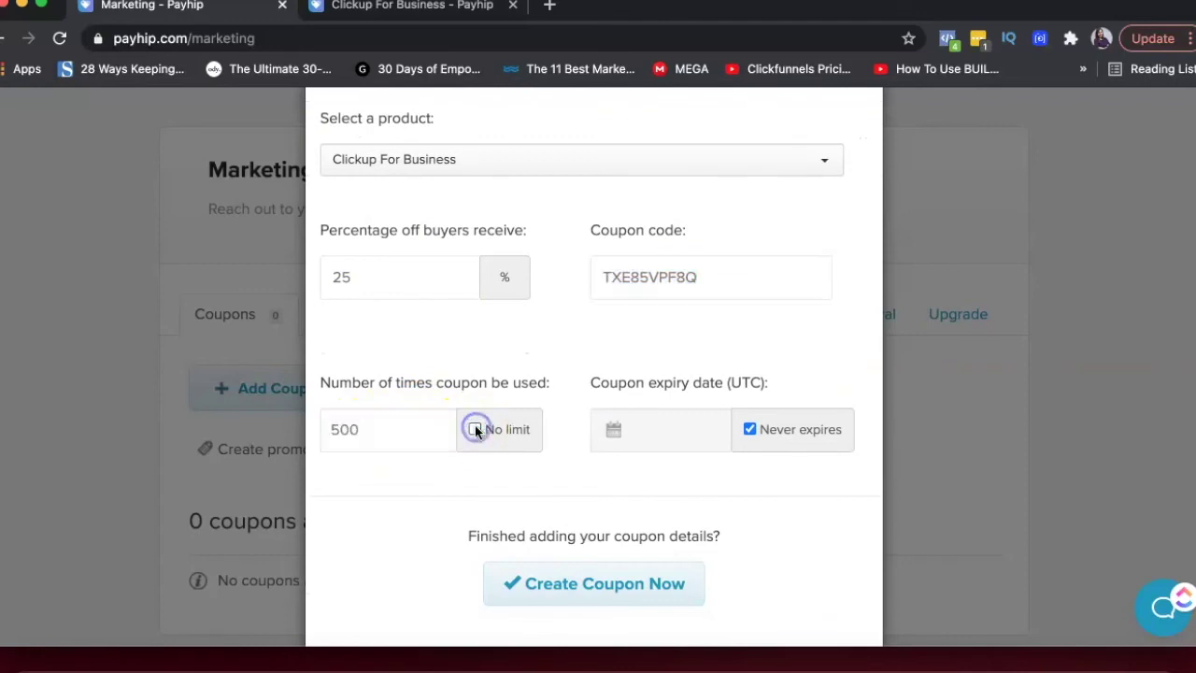
pyautogui.doubleClick(401, 429)
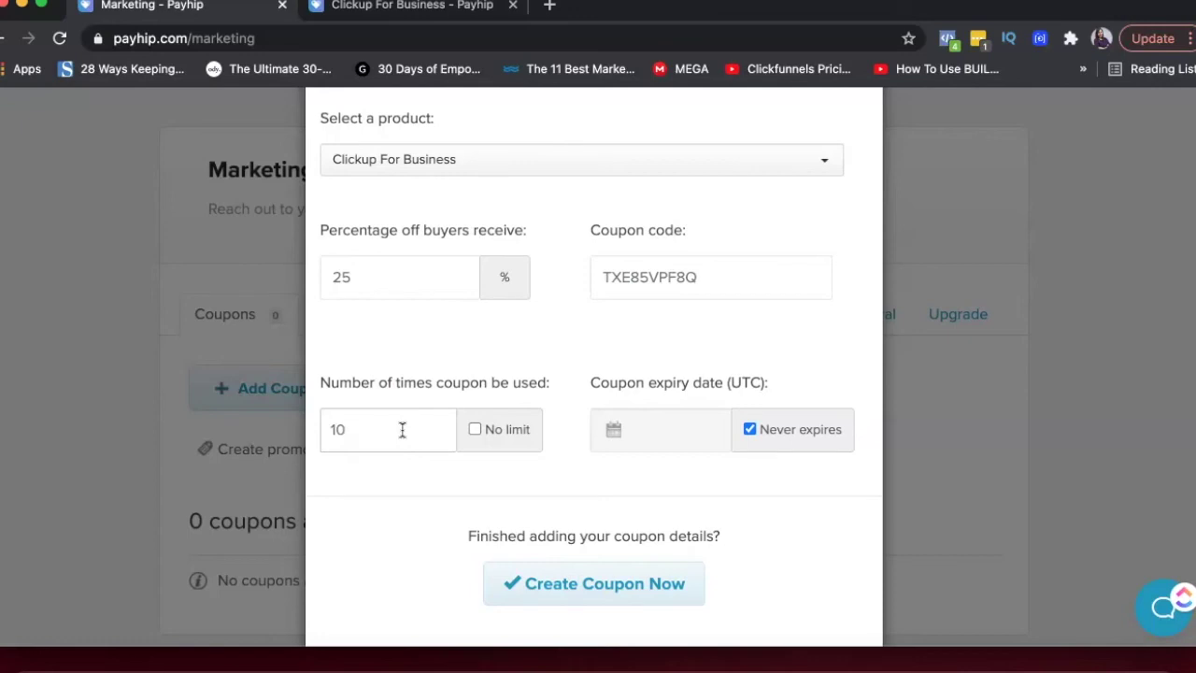
pyautogui.write('10')
pyautogui.scroll(-1, 684, 431)
pyautogui.scroll(3, 684, 431)
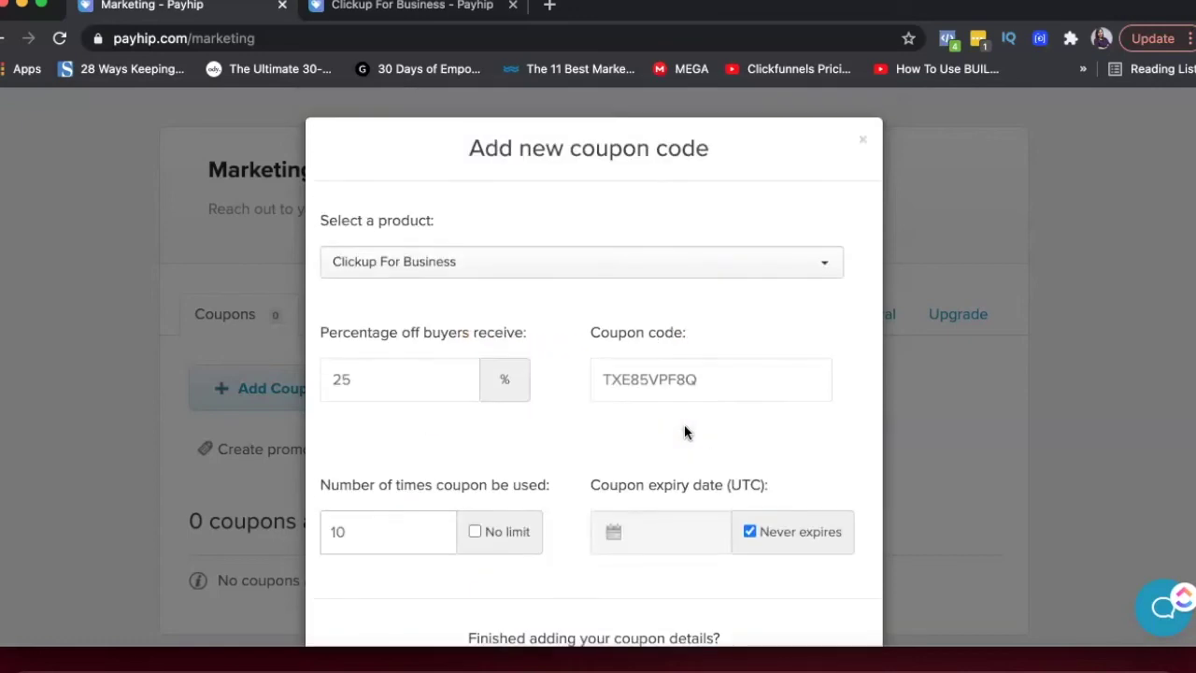
pyautogui.click(861, 138)
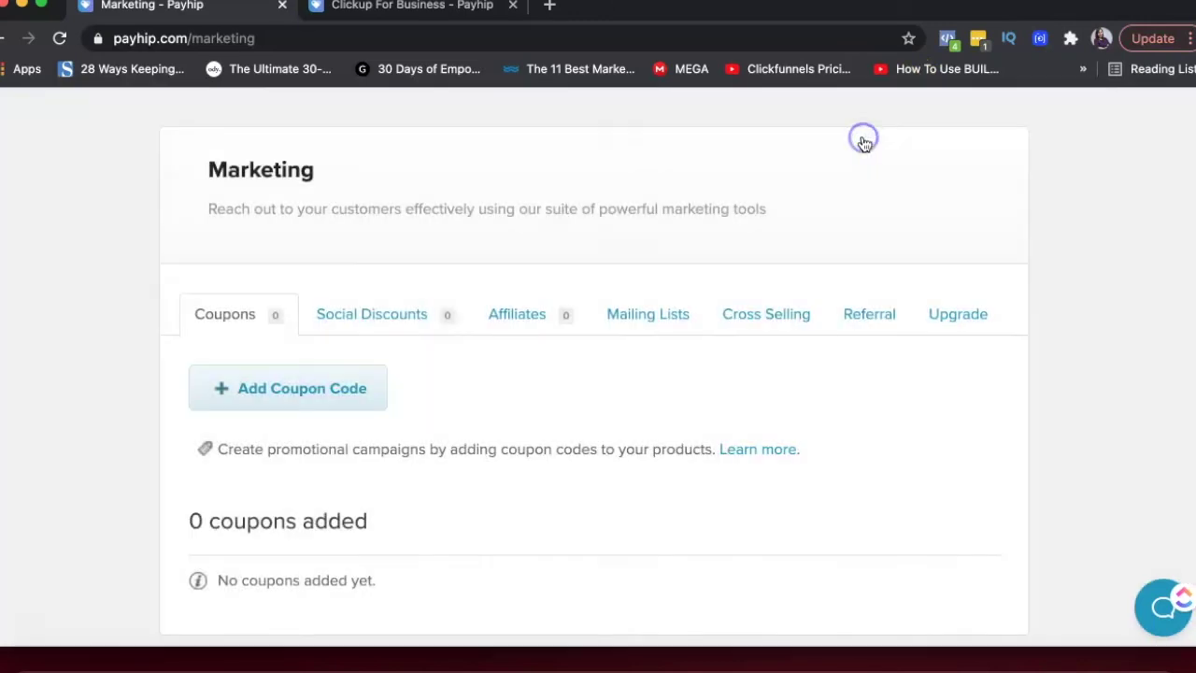
# Step: View the Social Discounts section of the marketing tools
pyautogui.click(360, 318)
pyautogui.scroll(-2, 358, 311)
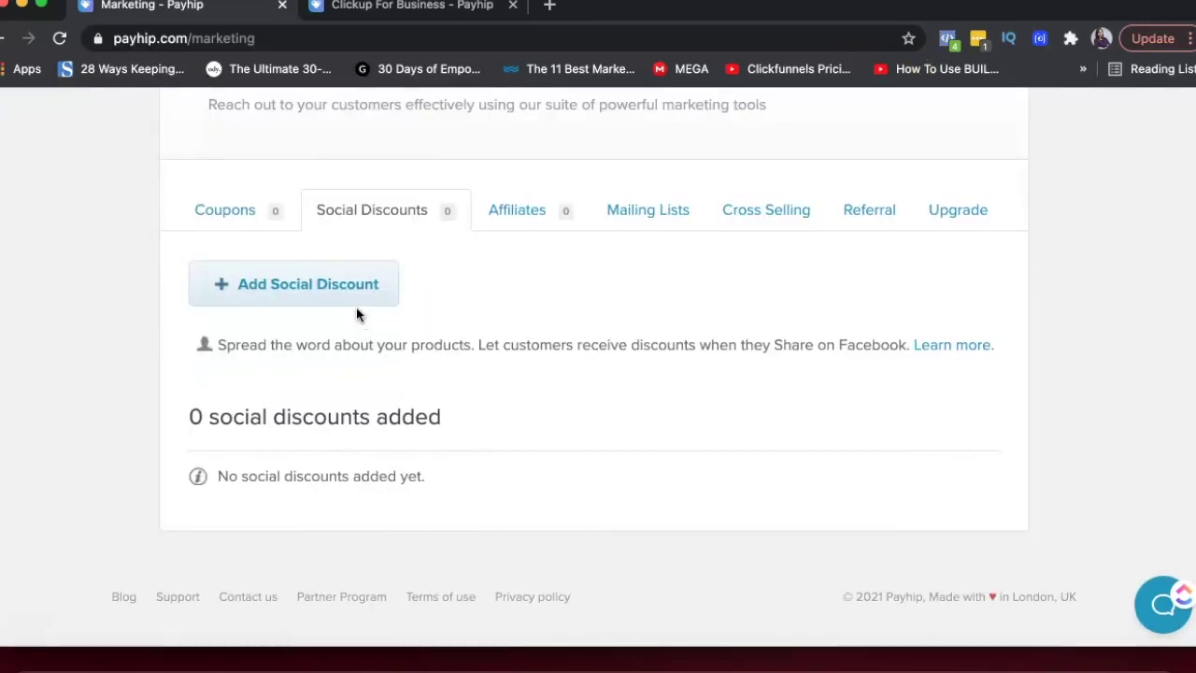
# Step: Create a social discount giving buyers 25% off all products and close the form
pyautogui.click(295, 282)
pyautogui.click(405, 263)
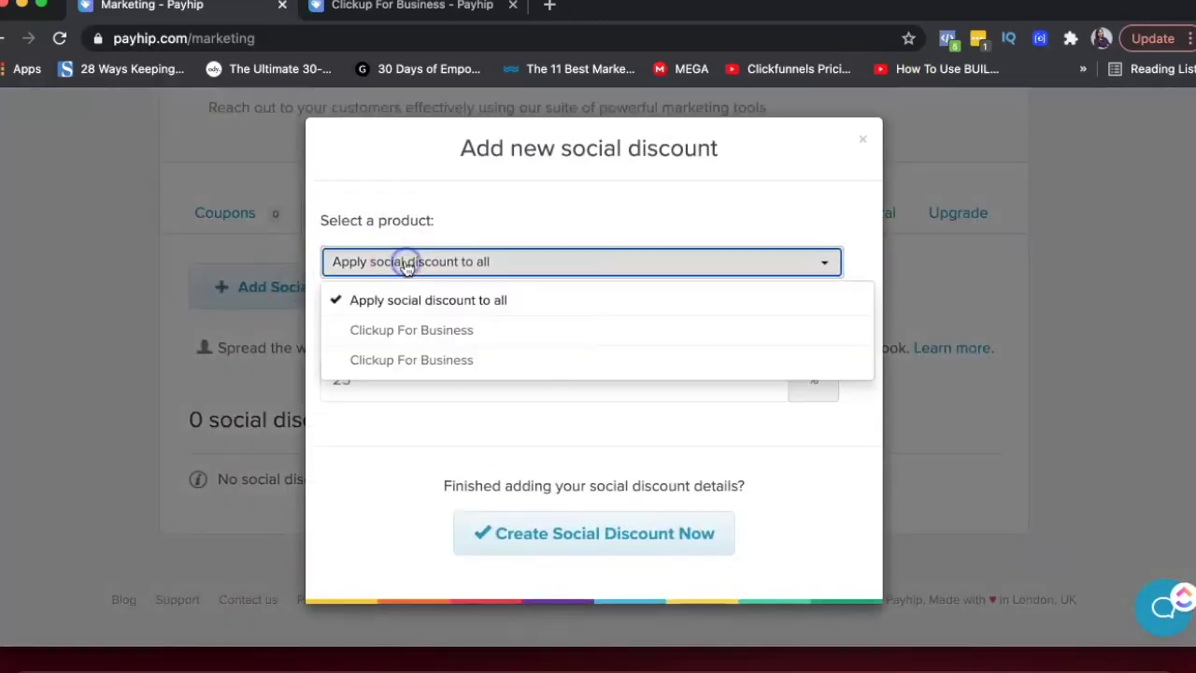
pyautogui.click(428, 195)
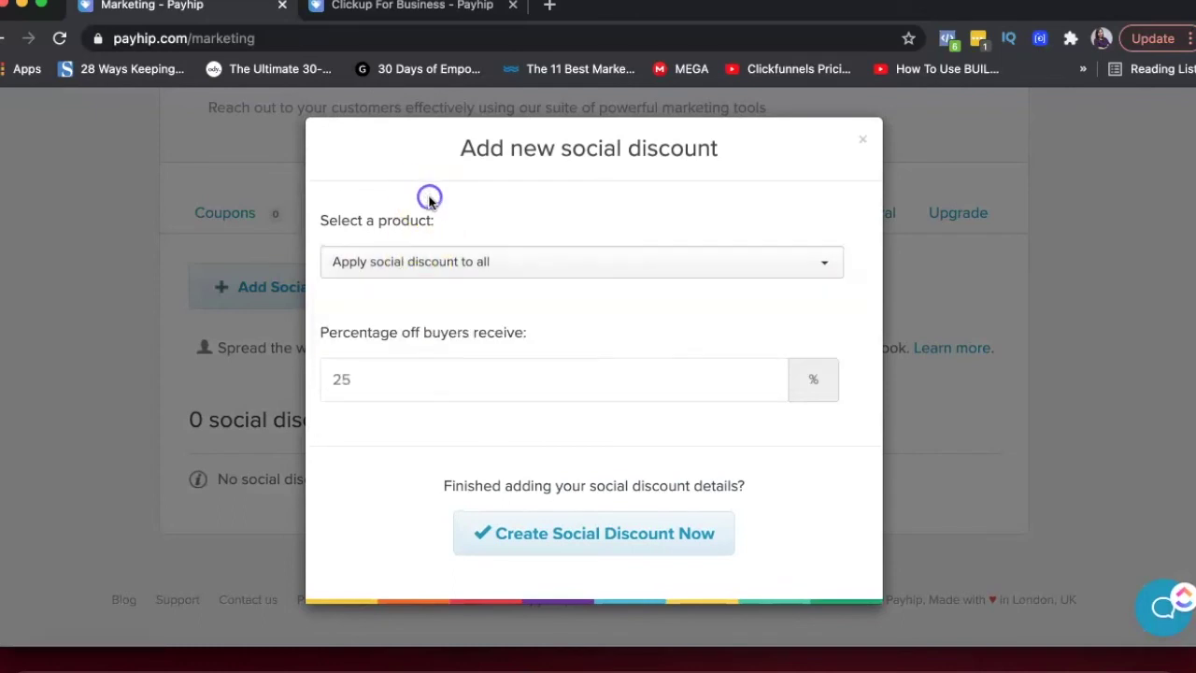
pyautogui.click(409, 379)
pyautogui.click(495, 539)
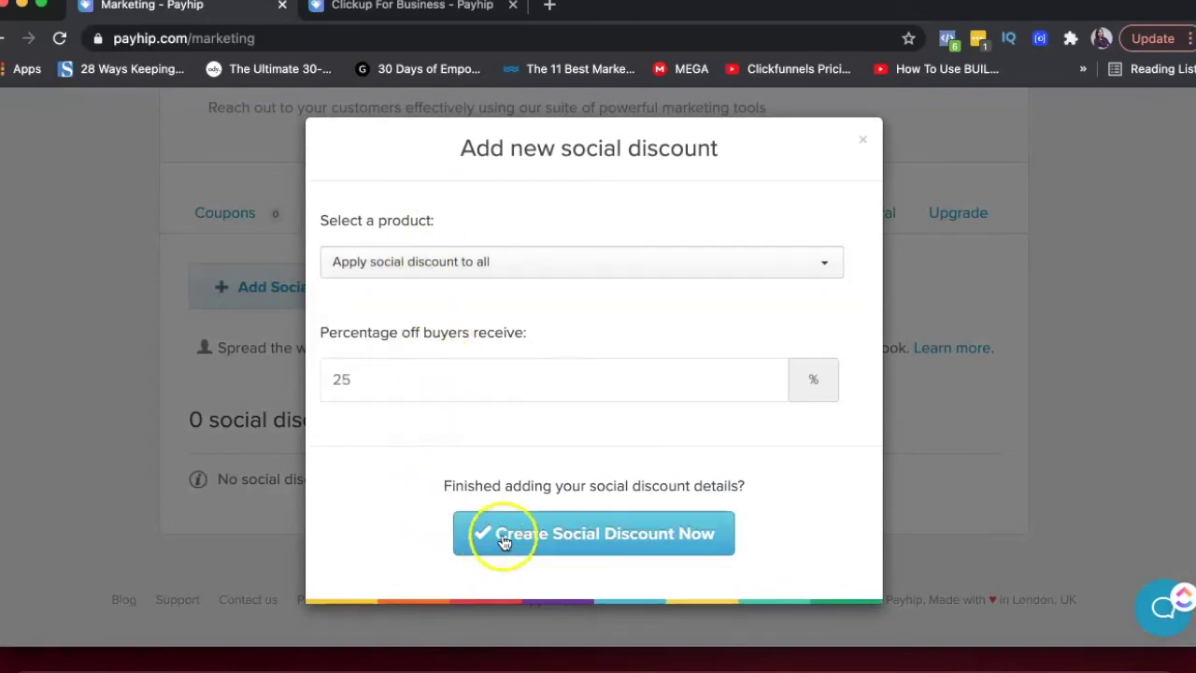
pyautogui.click(522, 412)
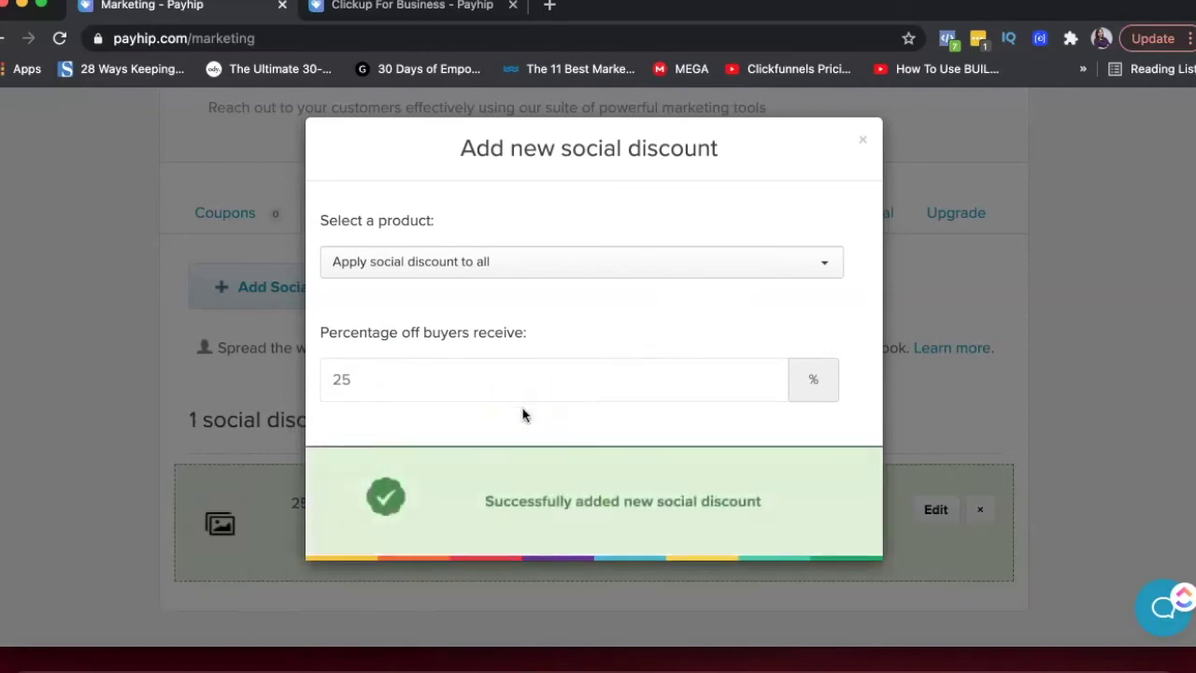
pyautogui.click(853, 138)
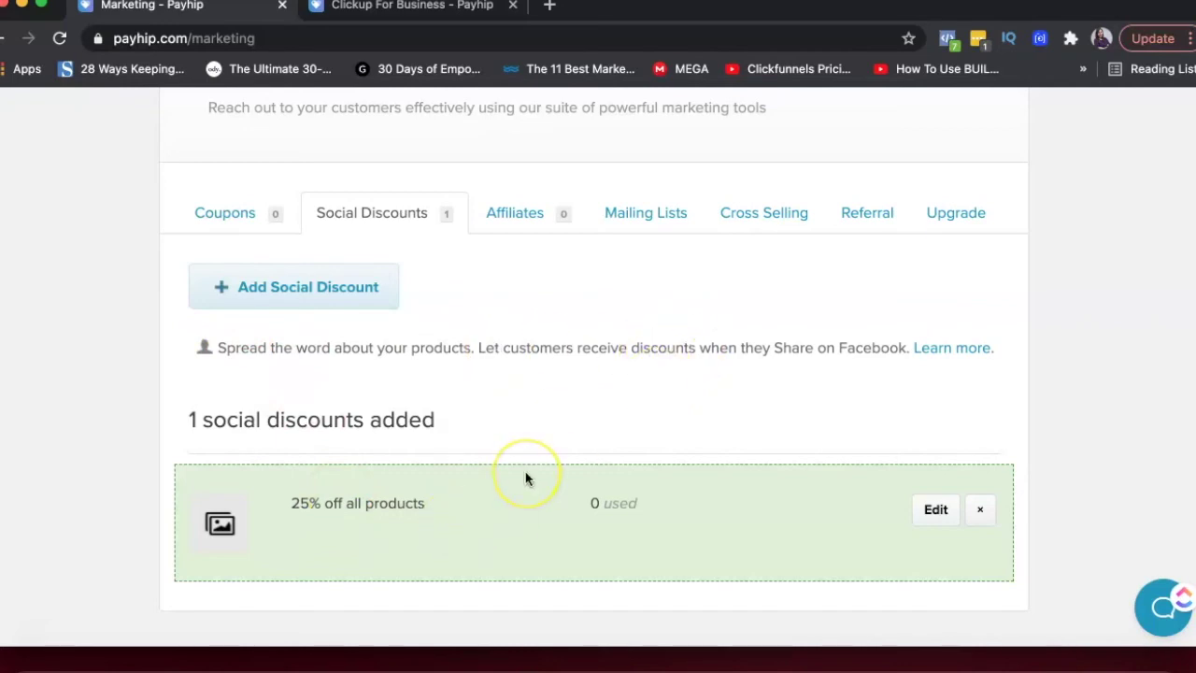
# Step: View the Affiliates section of the marketing tools and read its sign-up link and payment note
pyautogui.scroll(5, 525, 478)
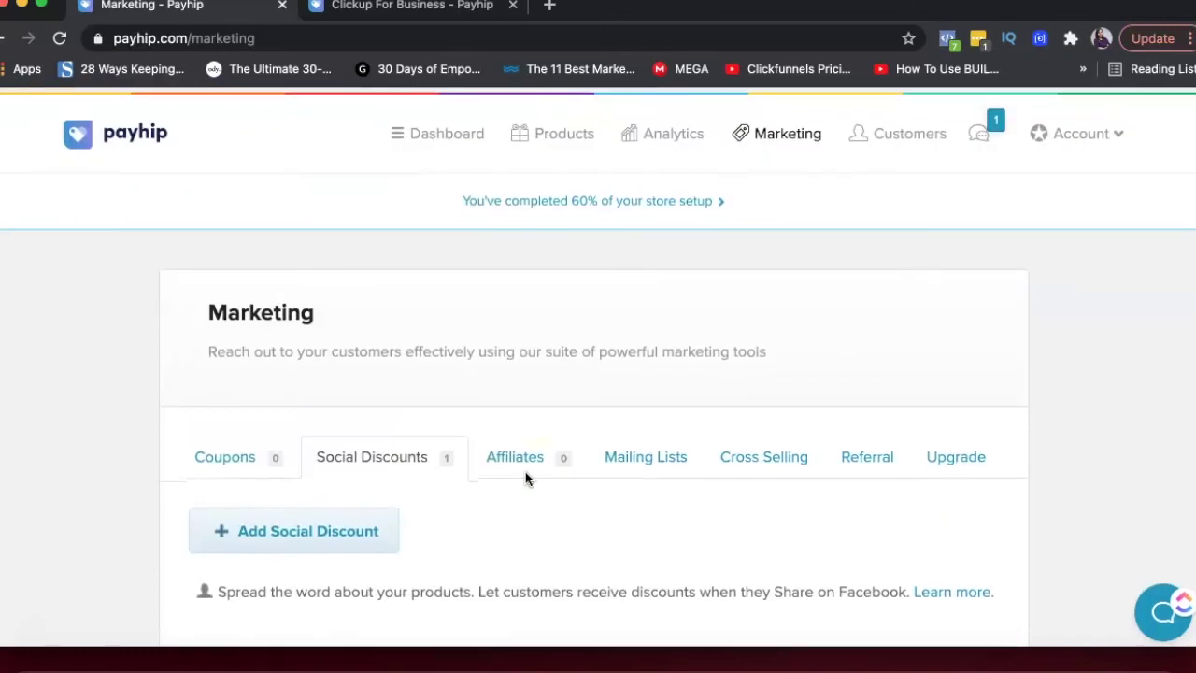
pyautogui.scroll(-2, 602, 434)
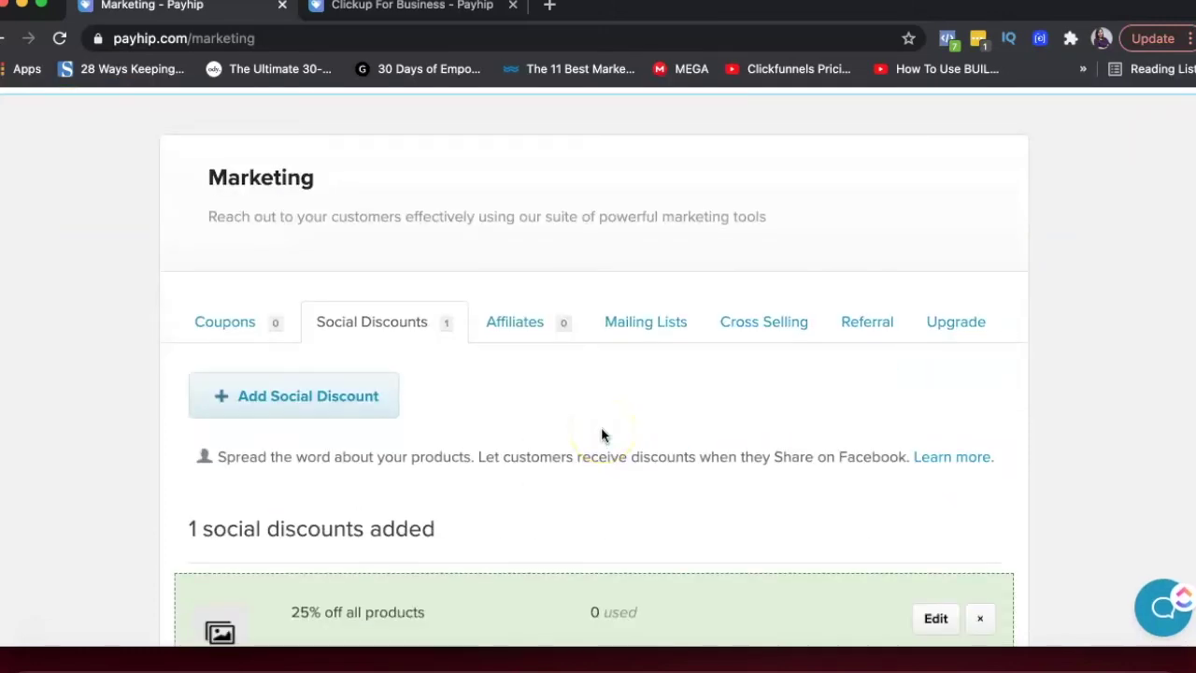
pyautogui.click(514, 323)
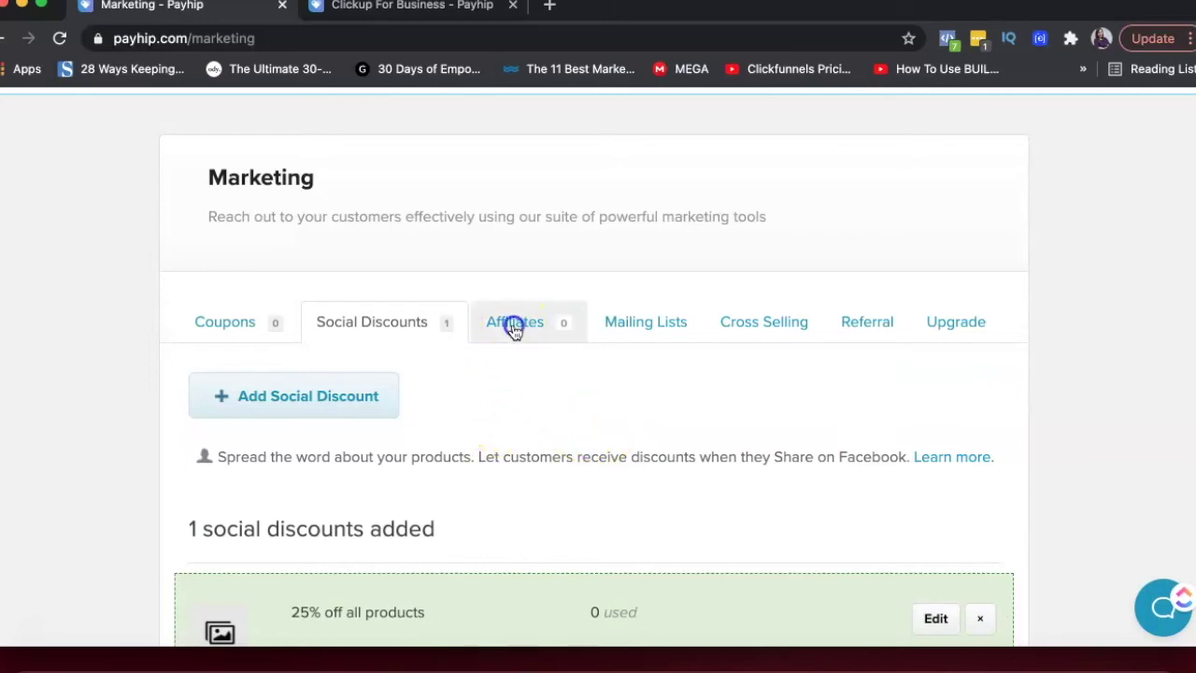
pyautogui.scroll(-1, 607, 494)
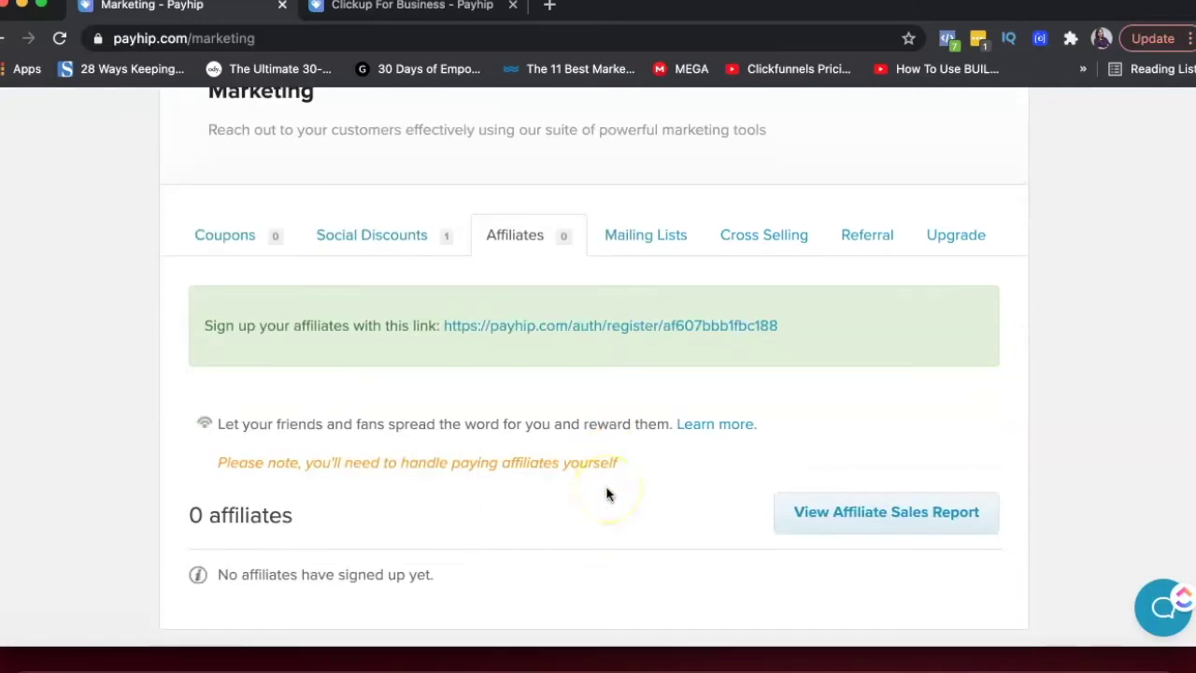
pyautogui.scroll(-1, 607, 495)
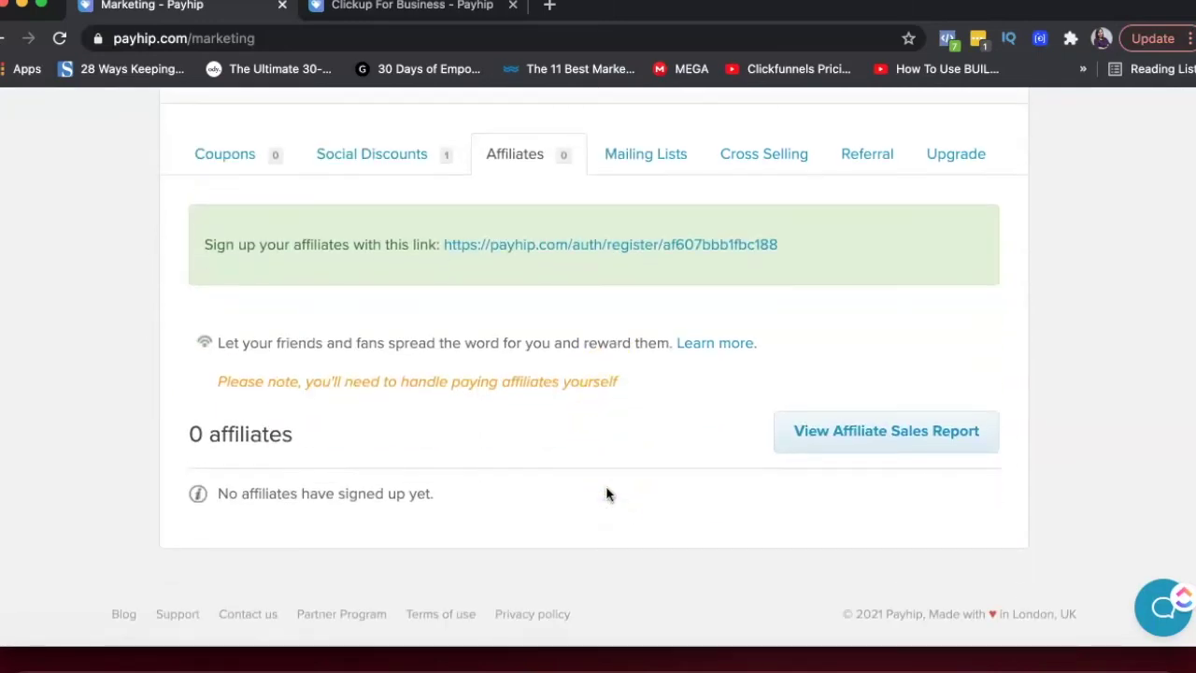
pyautogui.scroll(1, 607, 494)
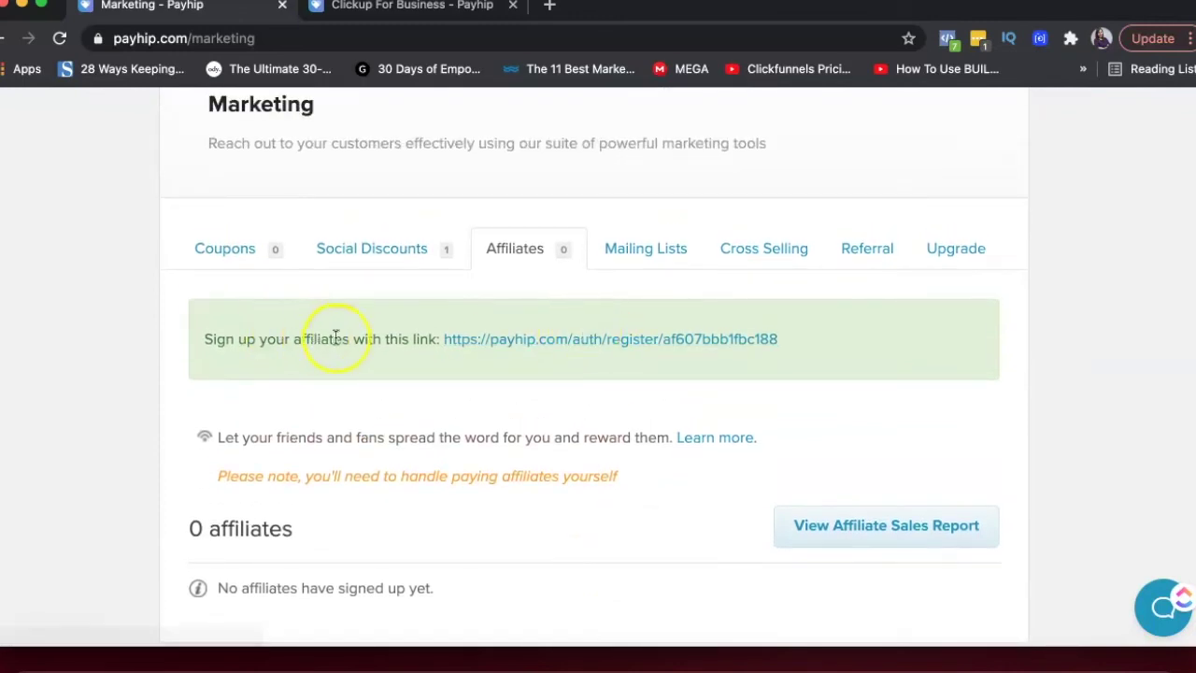
# Step: Try opening the affiliate sign-up link in the signed-in window, and return to the Affiliates section
pyautogui.click(564, 350)
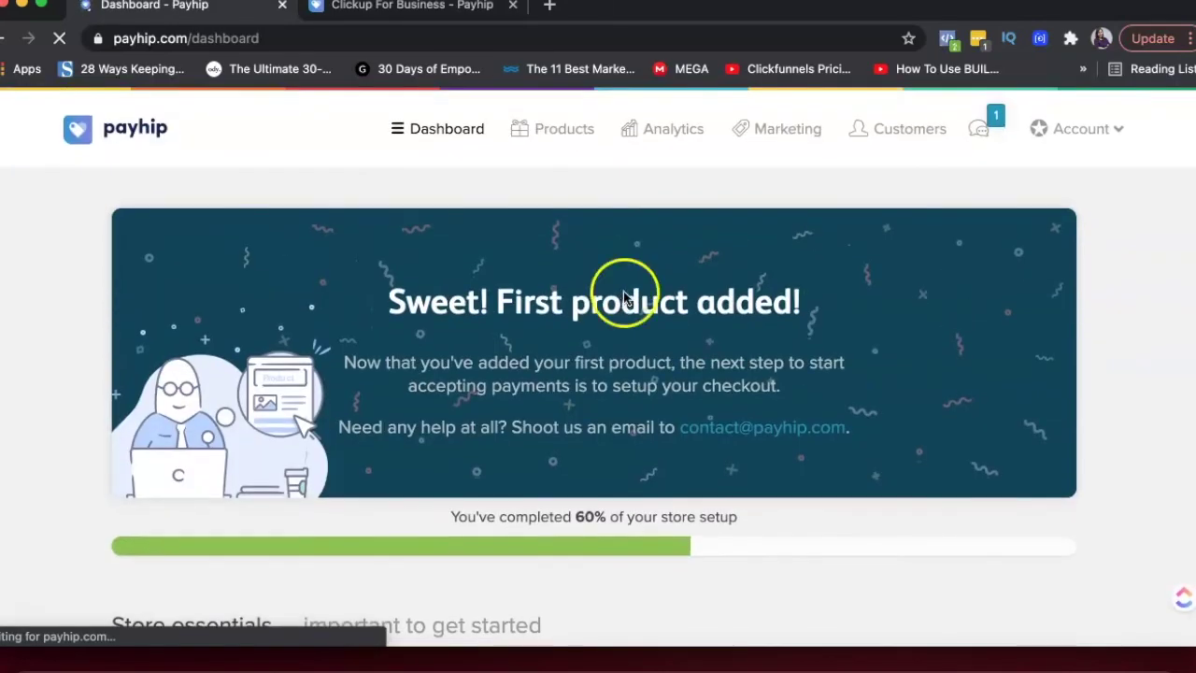
pyautogui.click(9, 40)
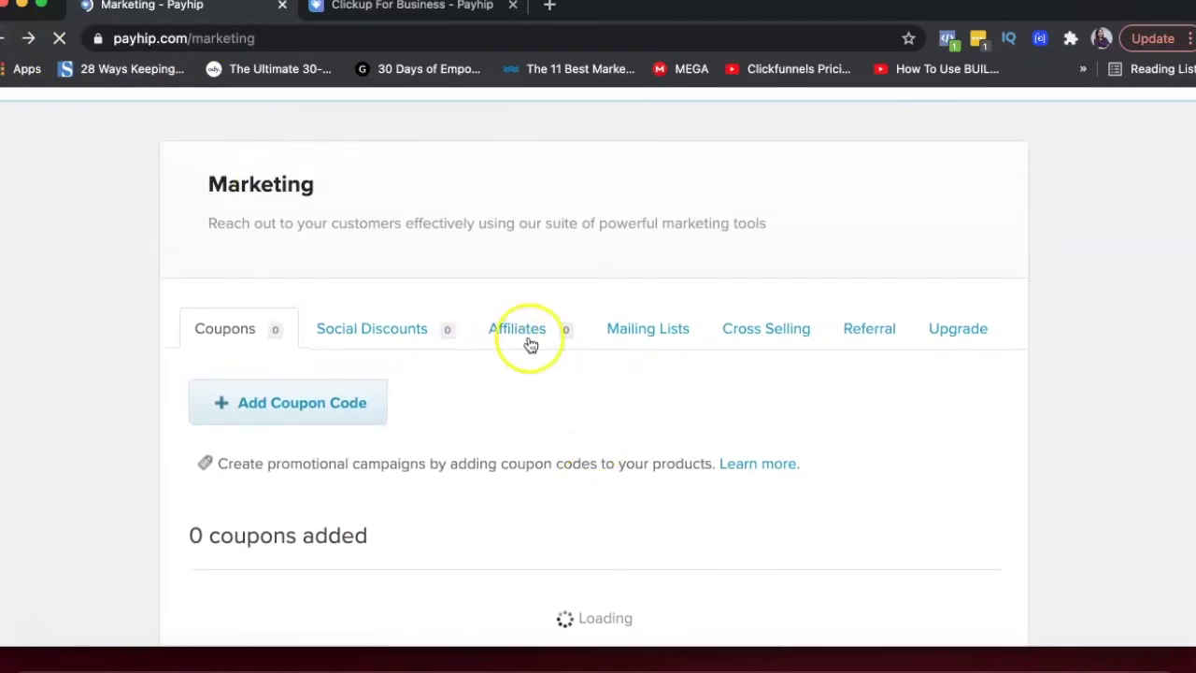
pyautogui.click(529, 344)
# Step: Copy the affiliate sign-up link, open it in a new incognito window and review the affiliate registration form
pyautogui.click(664, 420)
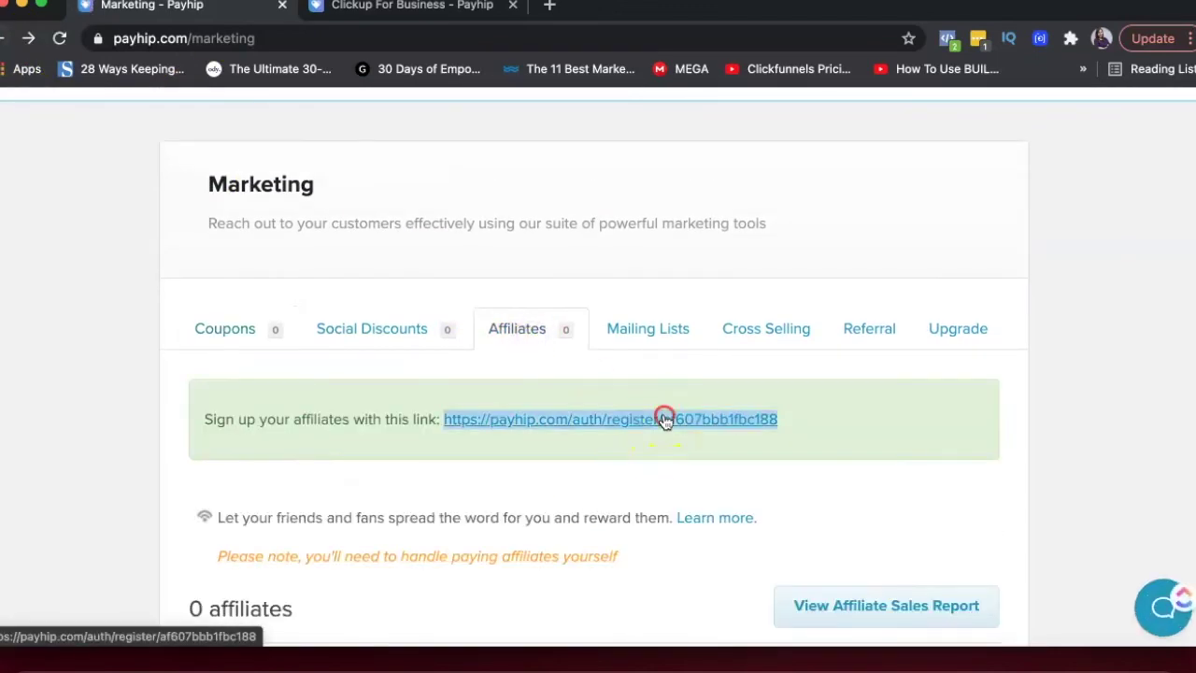
pyautogui.rightClick(664, 420)
pyautogui.click(689, 426)
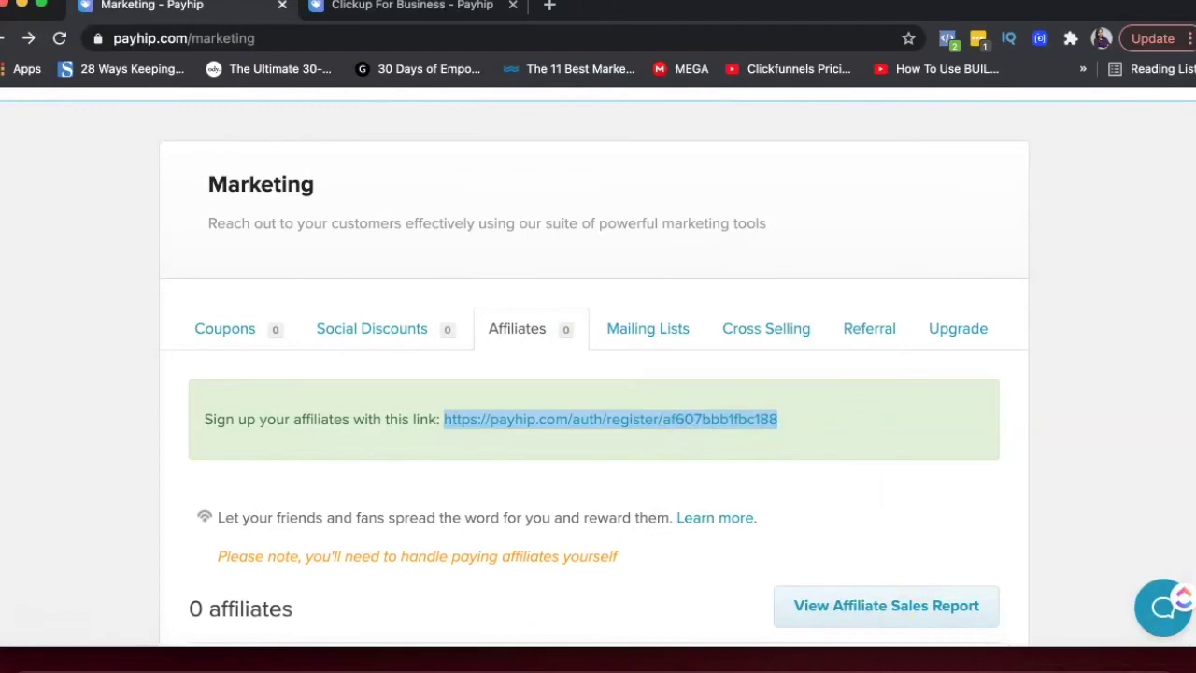
pyautogui.rightClick(993, 665)
pyautogui.click(929, 530)
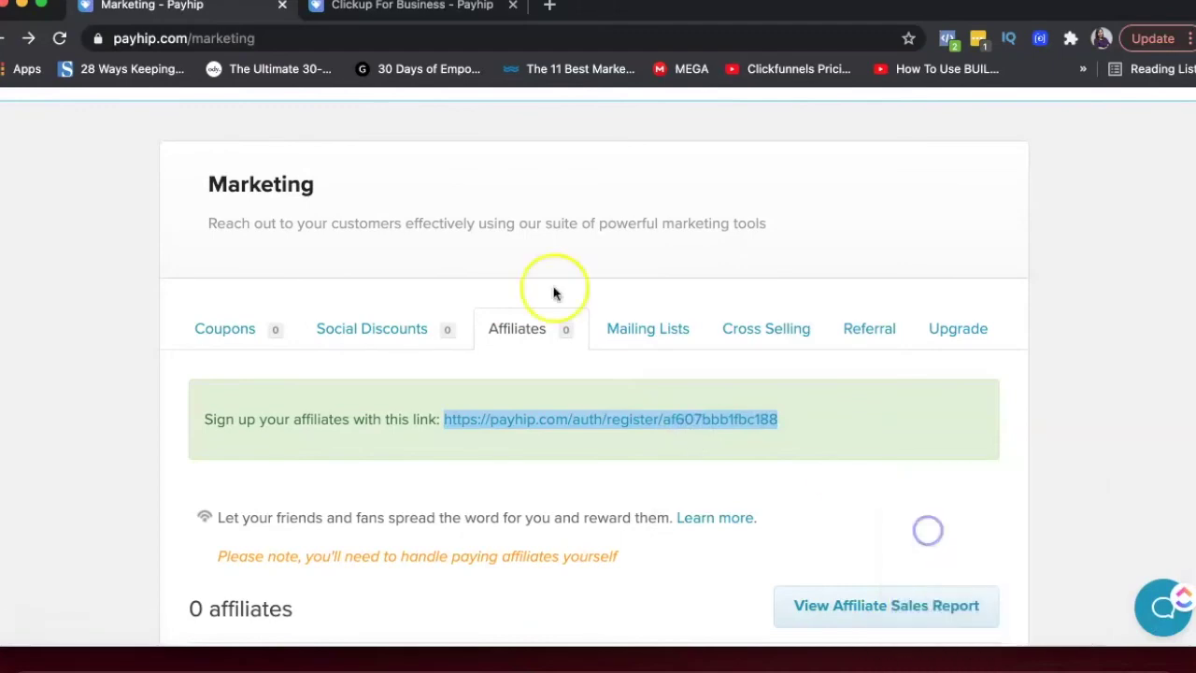
pyautogui.press('super+v')
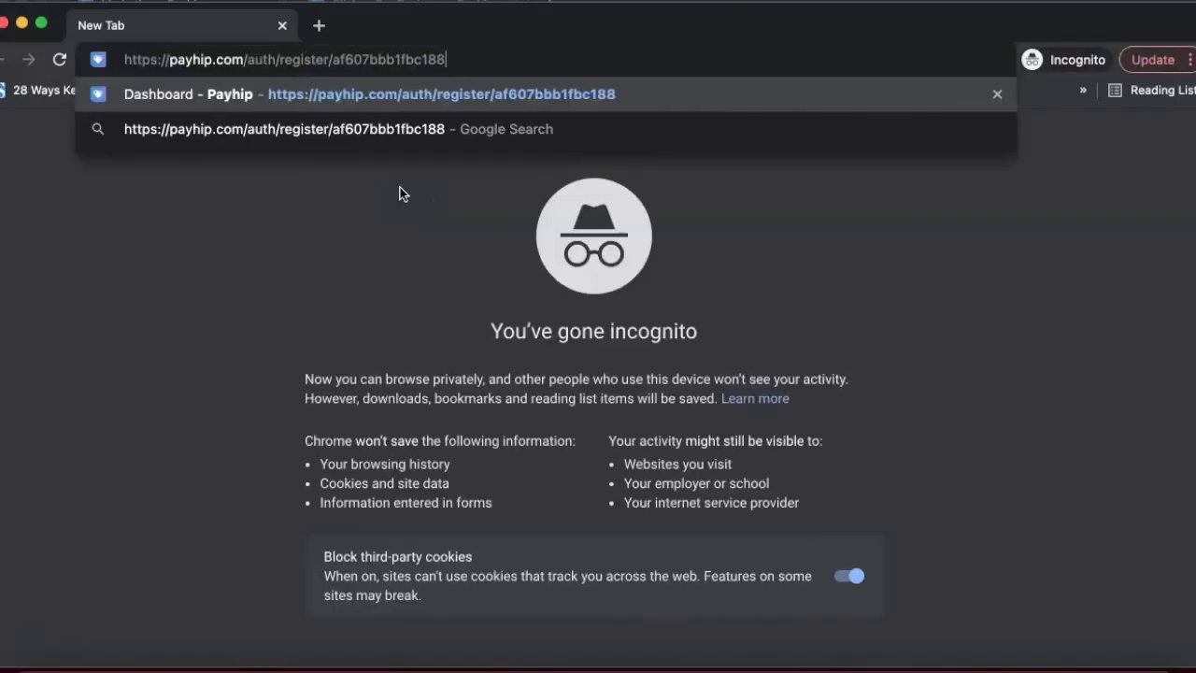
pyautogui.press('Return')
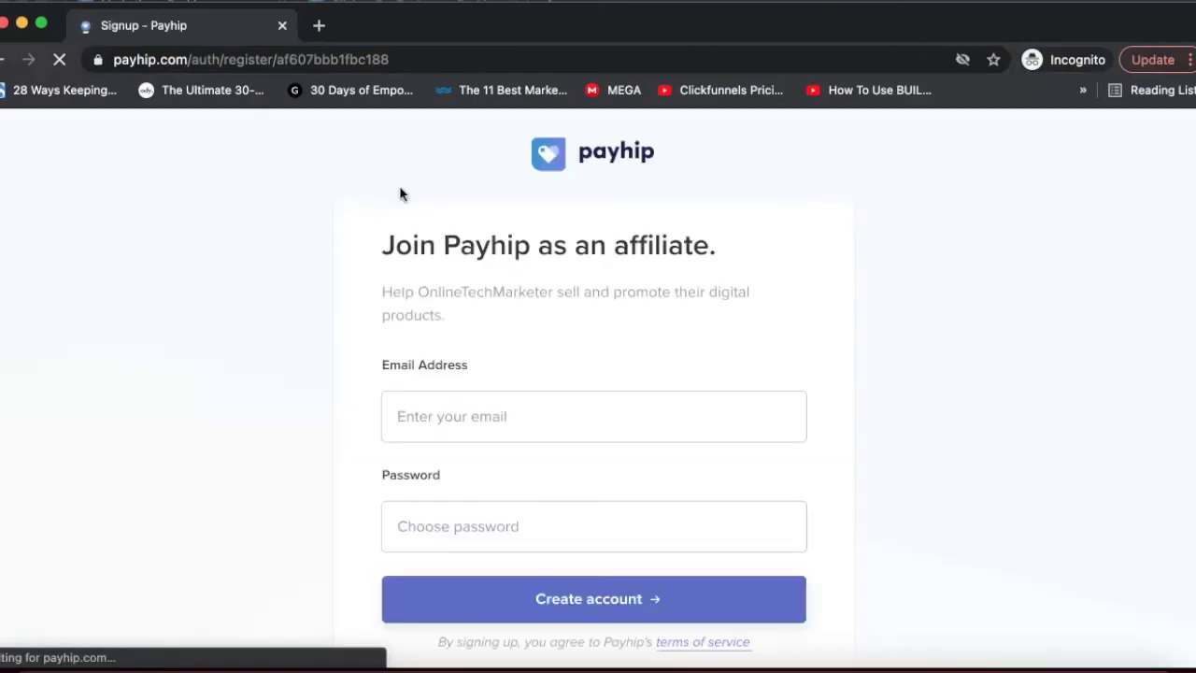
pyautogui.scroll(-3, 459, 353)
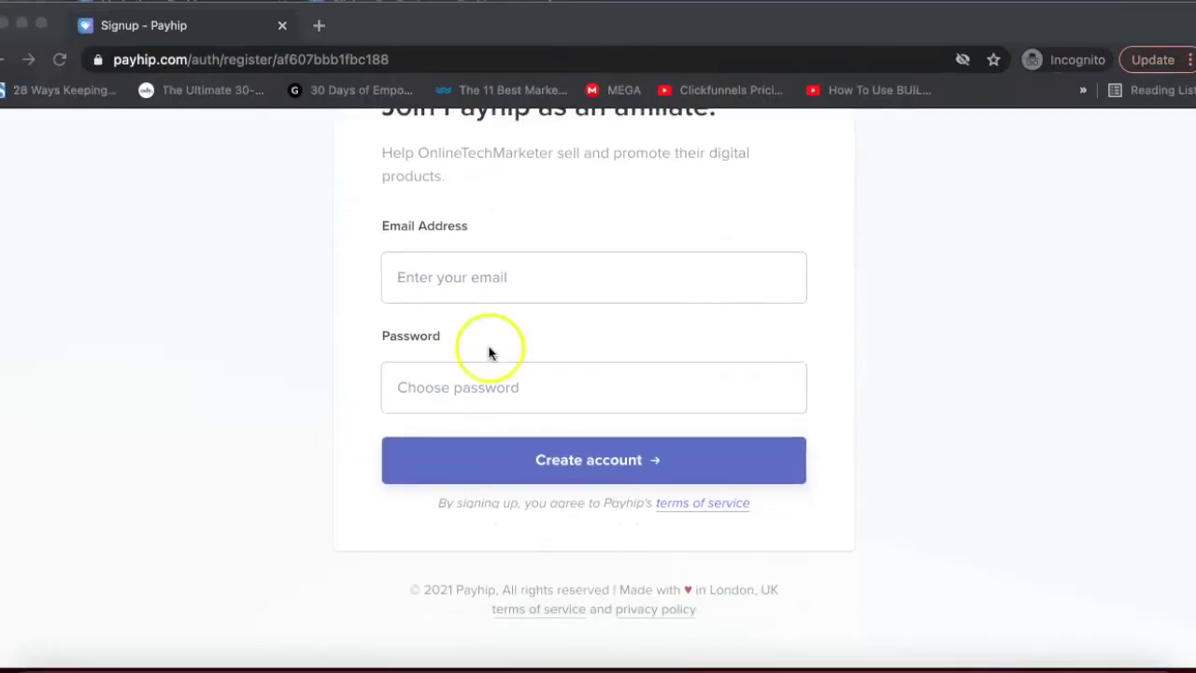
# Step: Switch back to the Marketing window and open the Mailing Lists section
pyautogui.rightClick(917, 665)
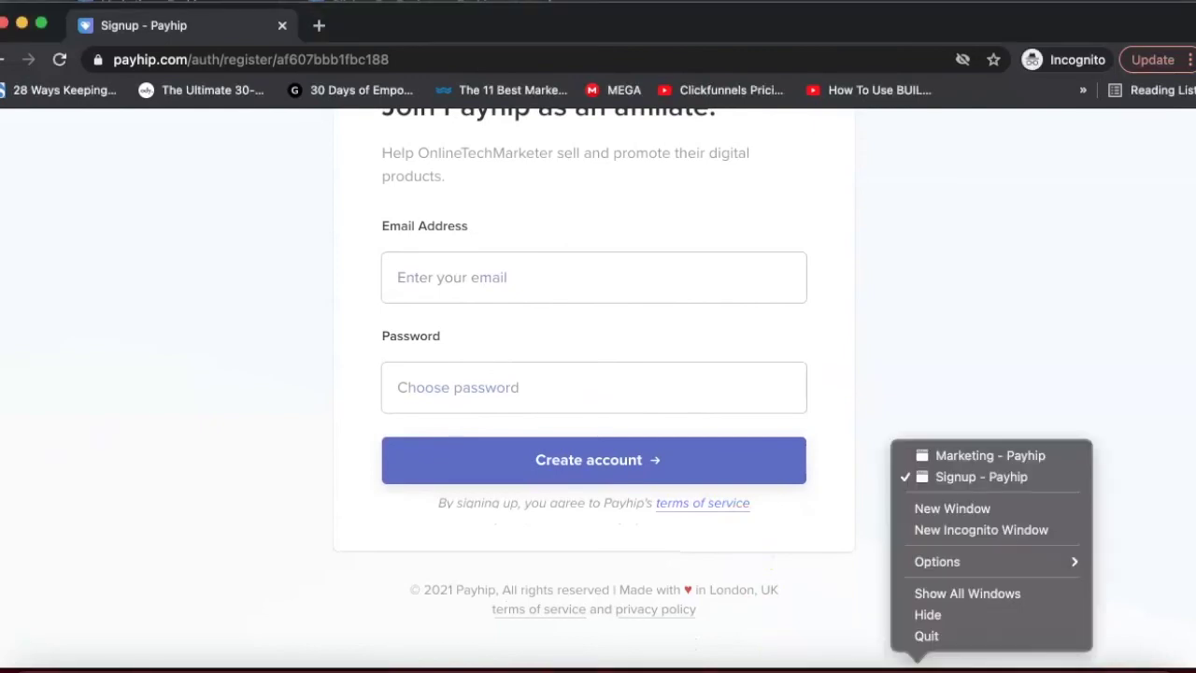
pyautogui.click(948, 458)
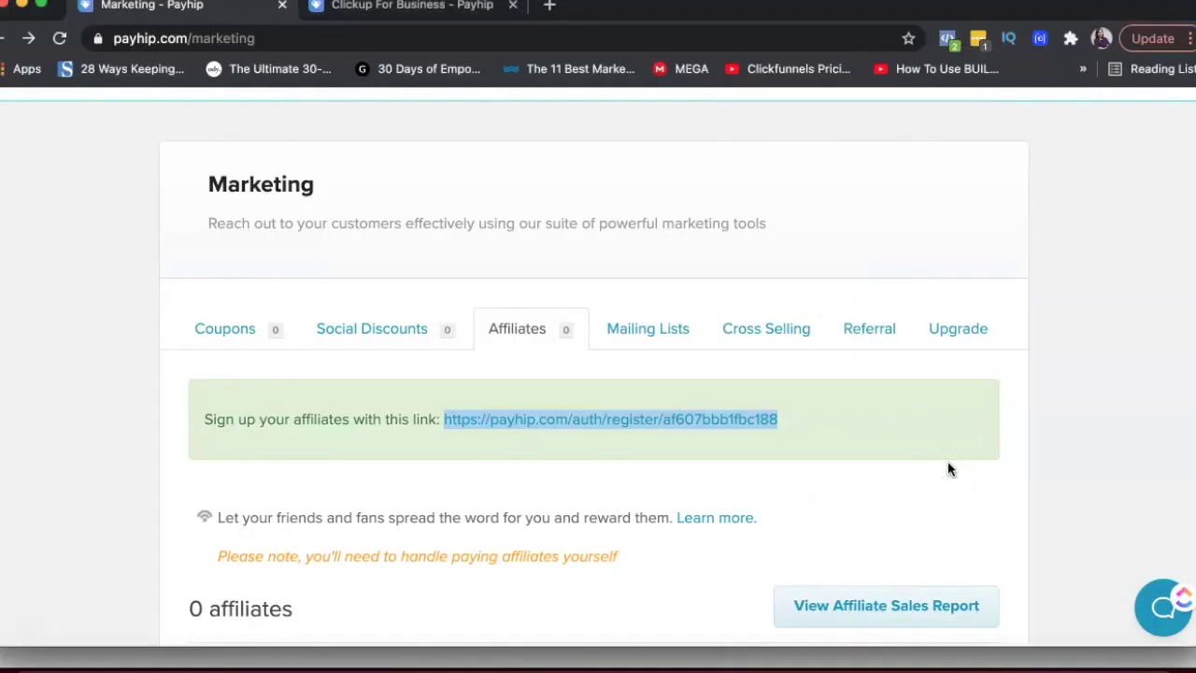
pyautogui.click(652, 332)
pyautogui.scroll(-3, 653, 333)
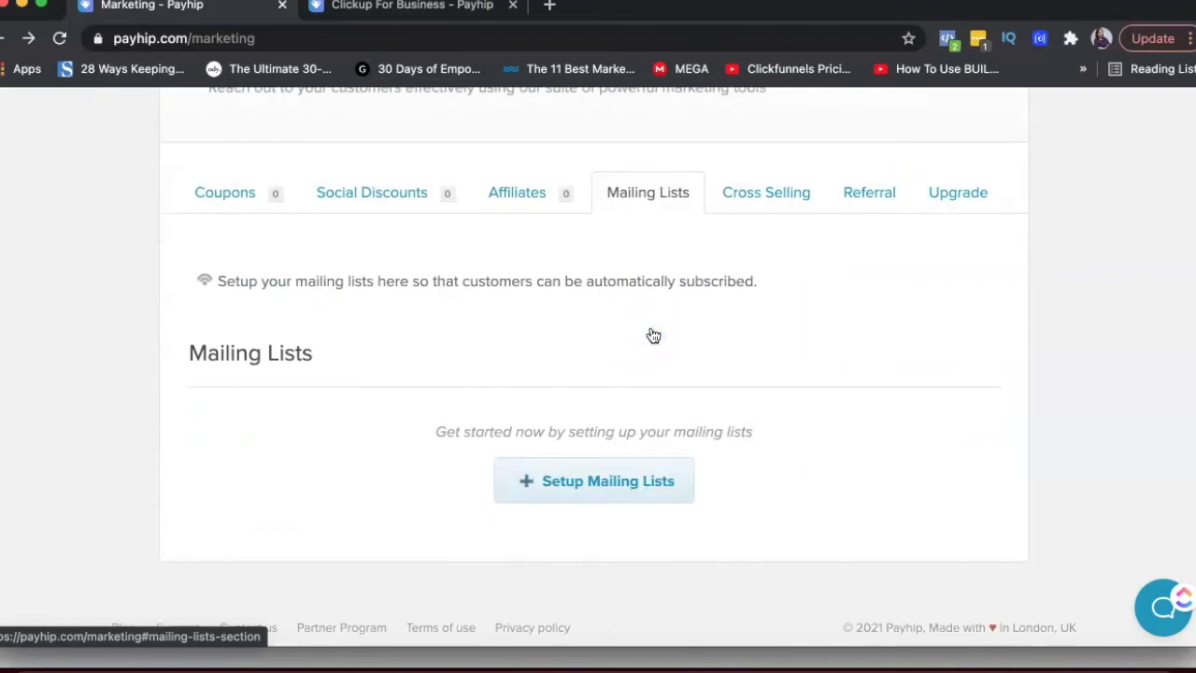
# Step: Start the mailing list setup and browse the available email service providers
pyautogui.click(562, 483)
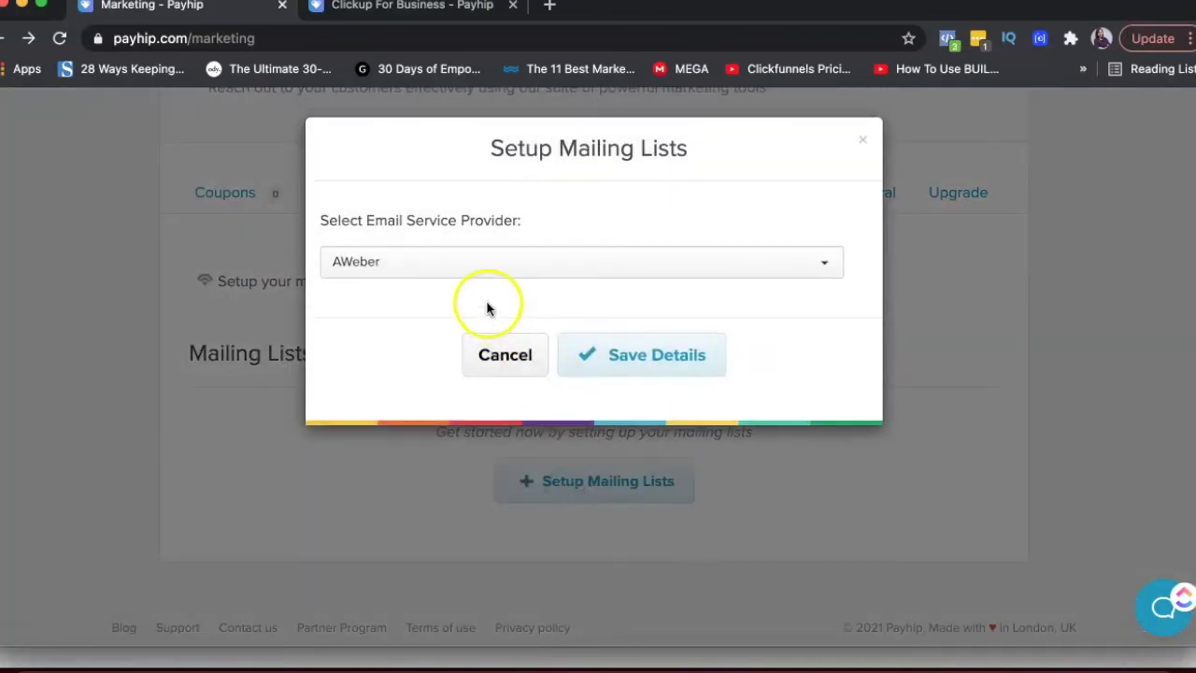
pyautogui.click(477, 275)
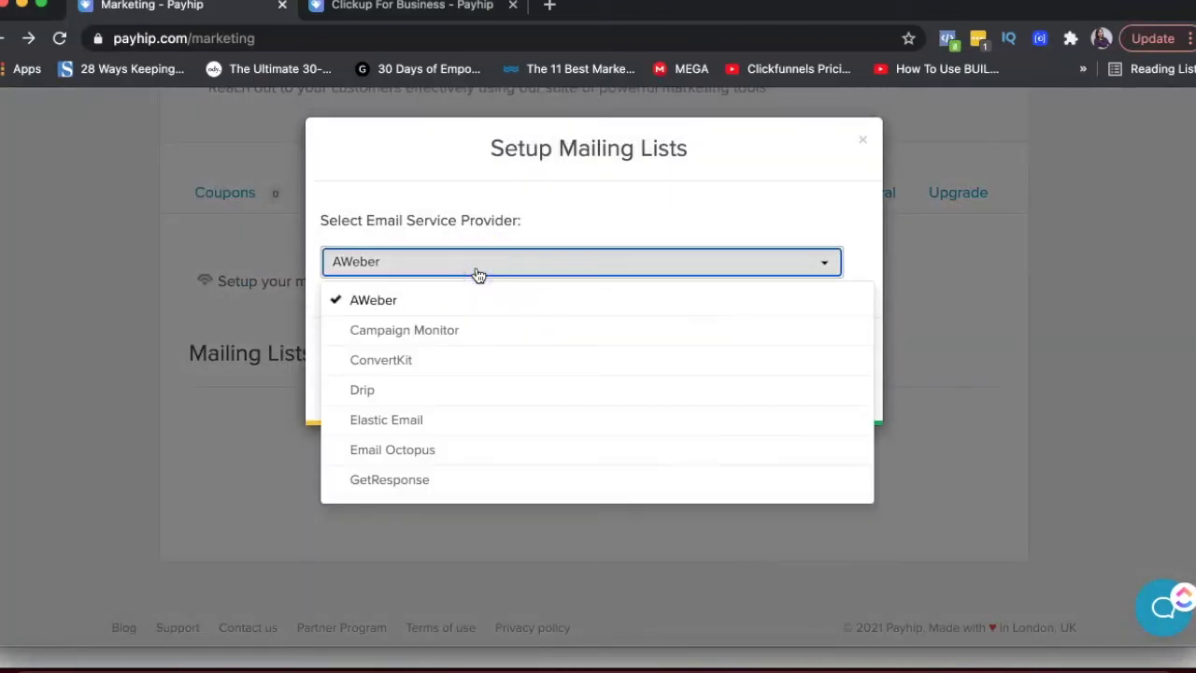
pyautogui.scroll(-2, 489, 386)
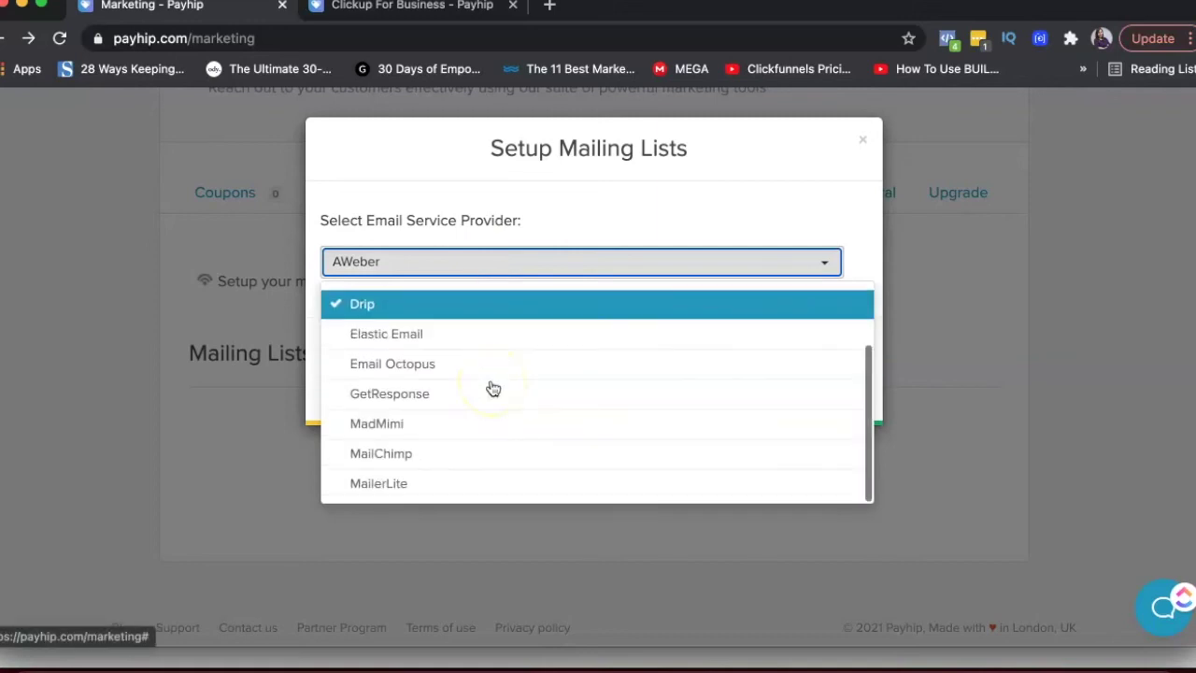
pyautogui.scroll(1, 493, 389)
pyautogui.scroll(1, 493, 387)
pyautogui.scroll(-1, 467, 427)
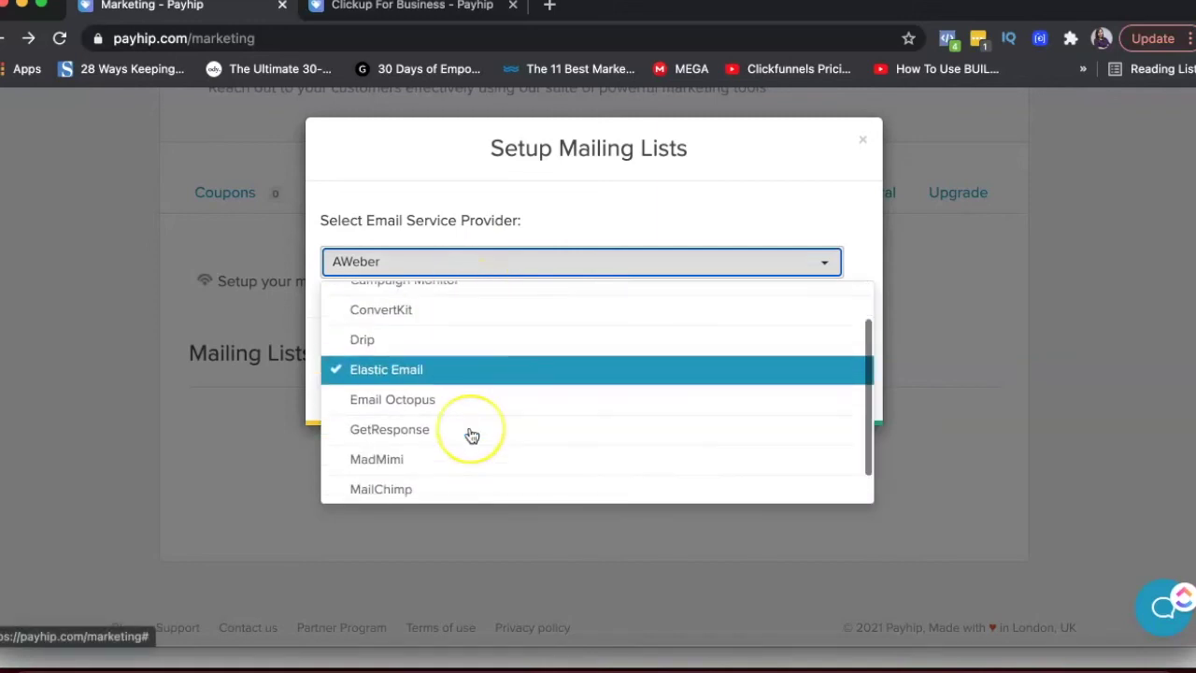
pyautogui.scroll(2, 471, 435)
# Step: Choose ConvertKit as the email service provider, check its API Key field and cancel the setup
pyautogui.click(457, 353)
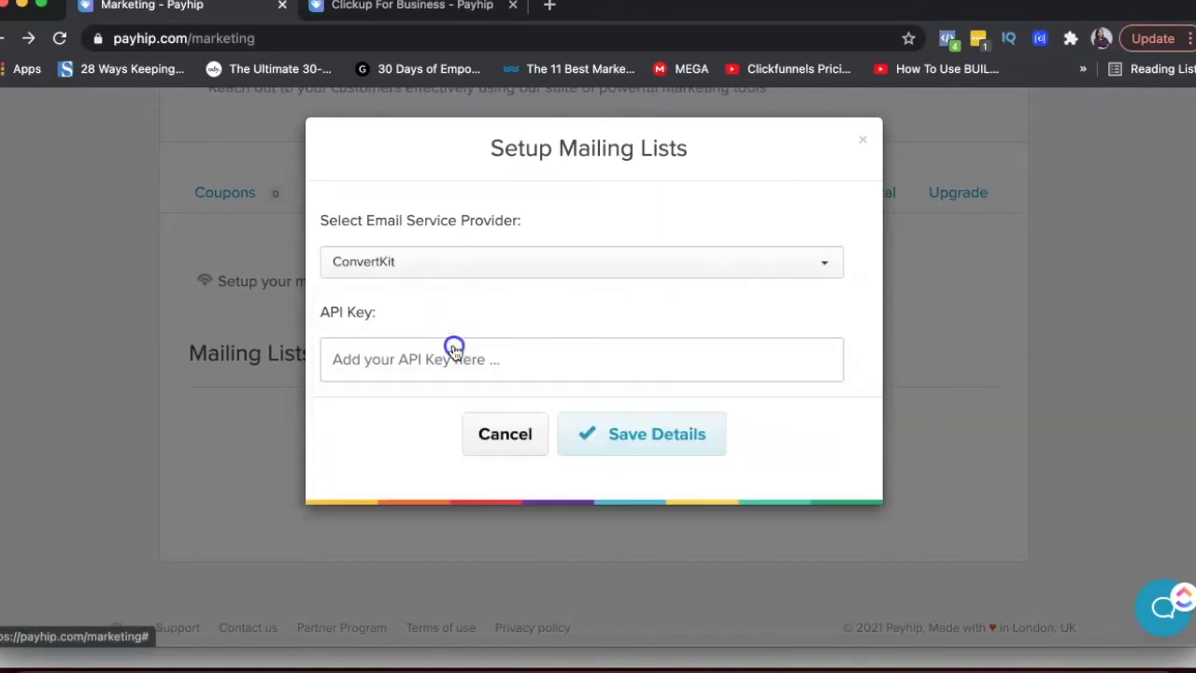
pyautogui.click(450, 365)
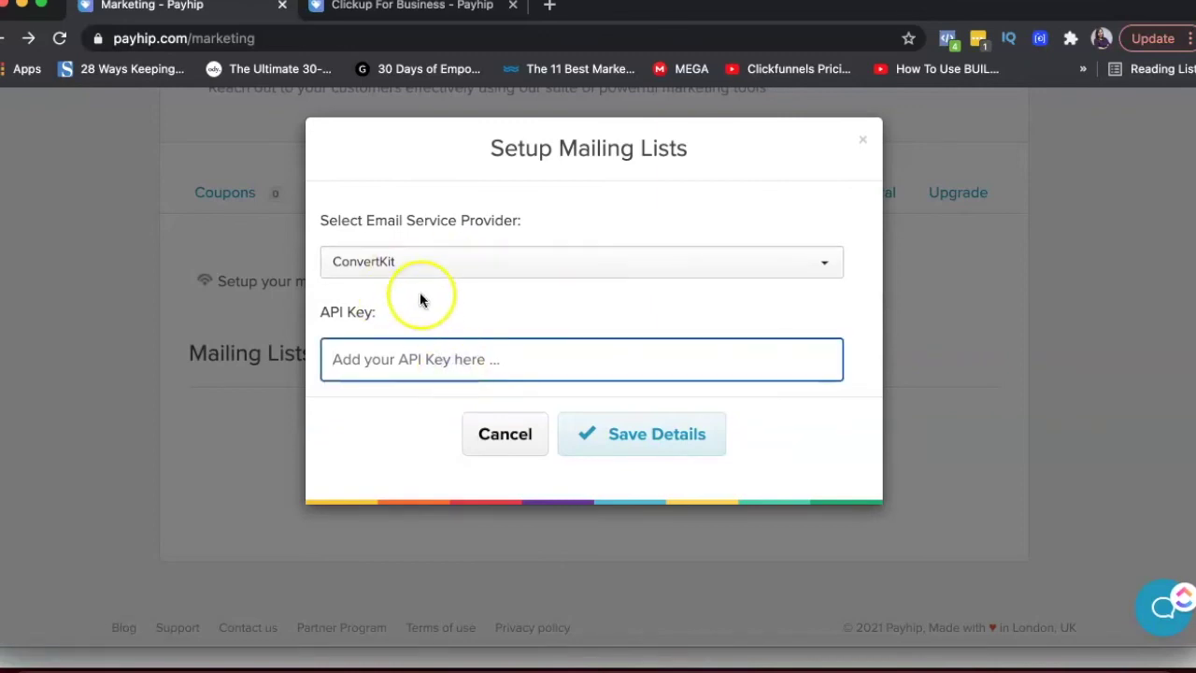
pyautogui.click(490, 437)
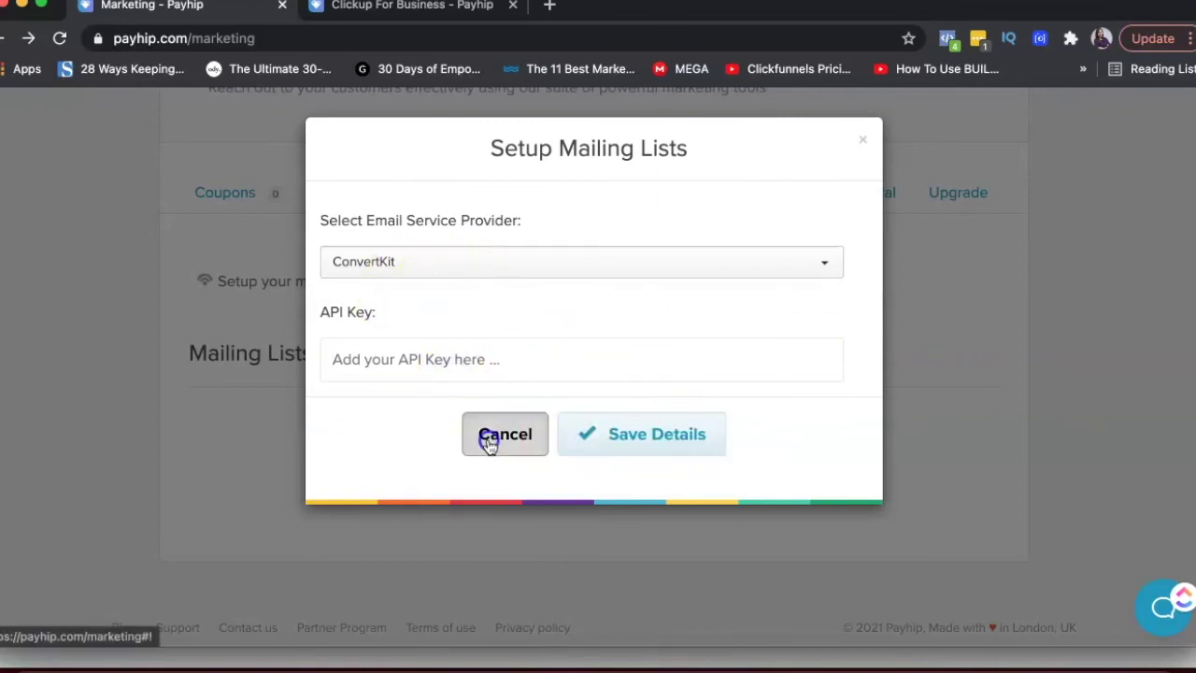
# Step: Reopen the mailing list setup, look through the provider choices again and cancel without saving
pyautogui.click(536, 478)
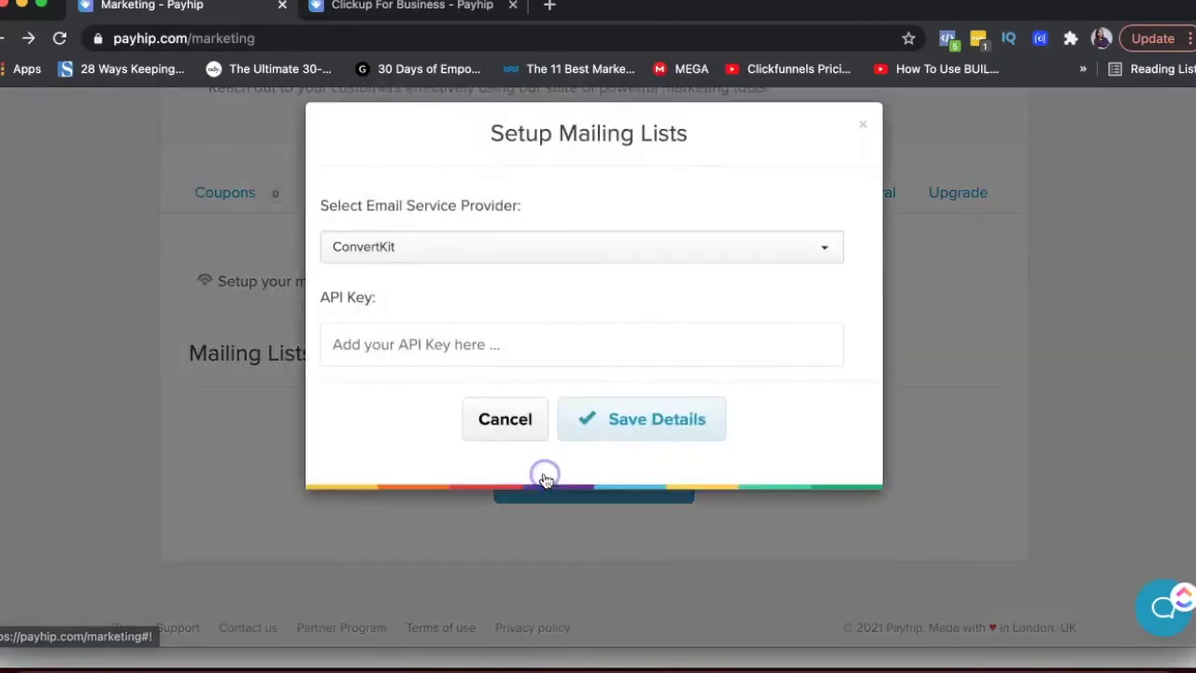
pyautogui.click(502, 266)
pyautogui.scroll(-2, 516, 418)
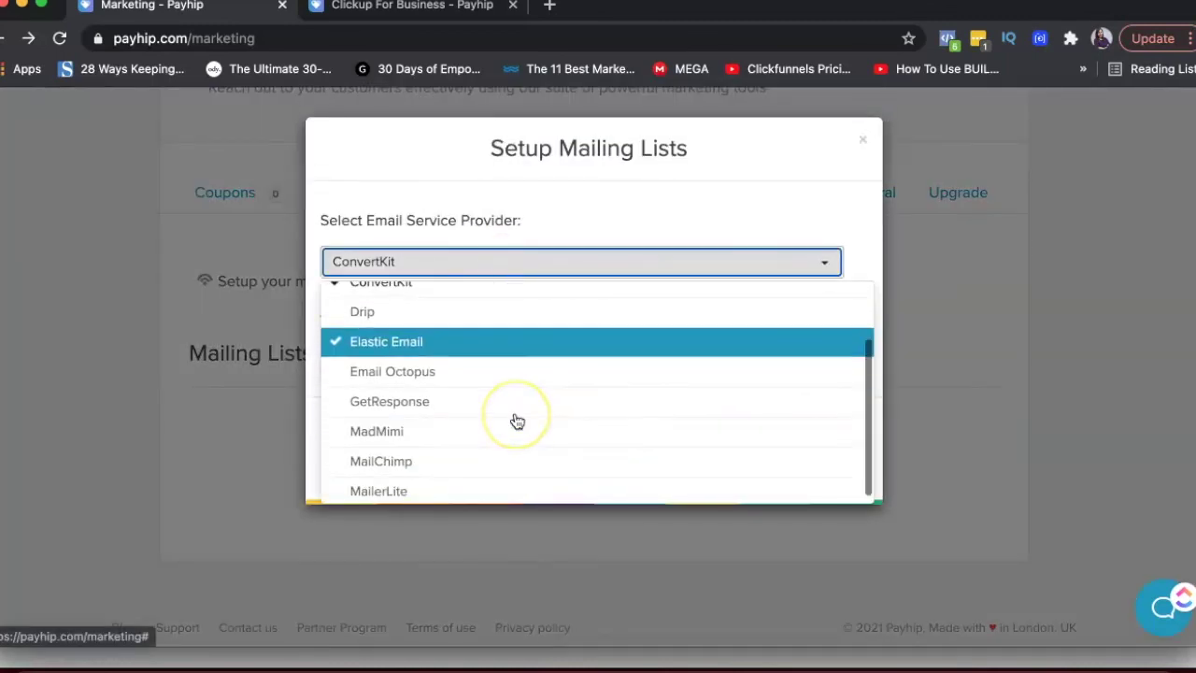
pyautogui.scroll(2, 516, 421)
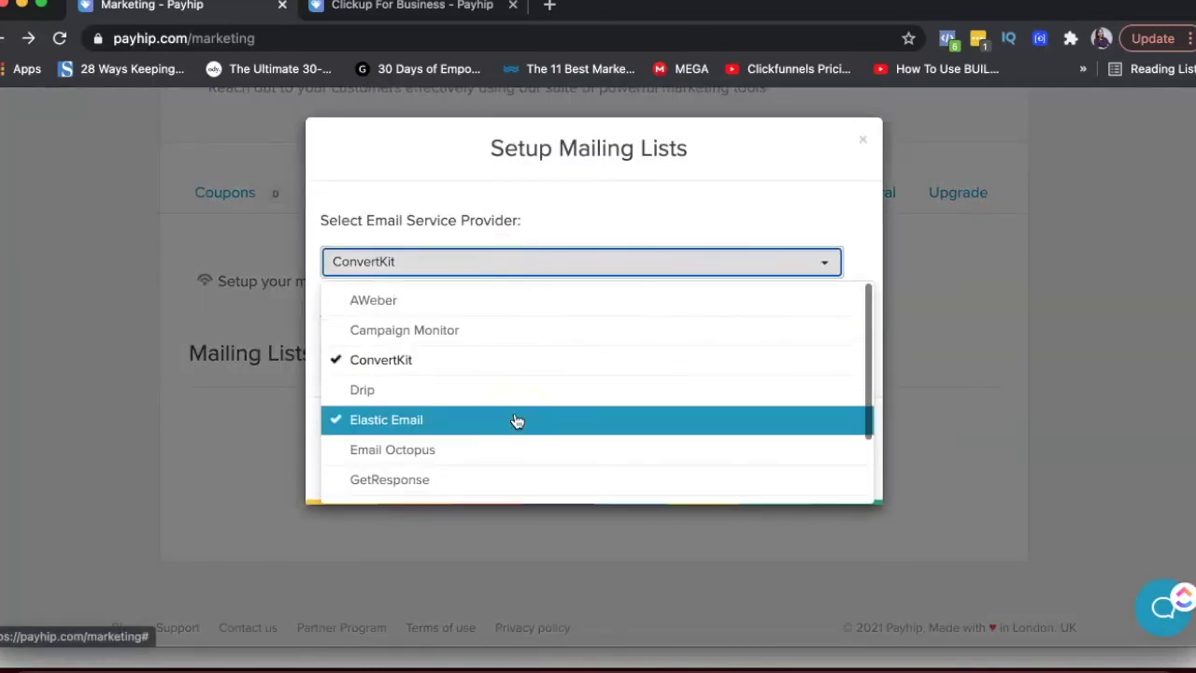
pyautogui.click(560, 187)
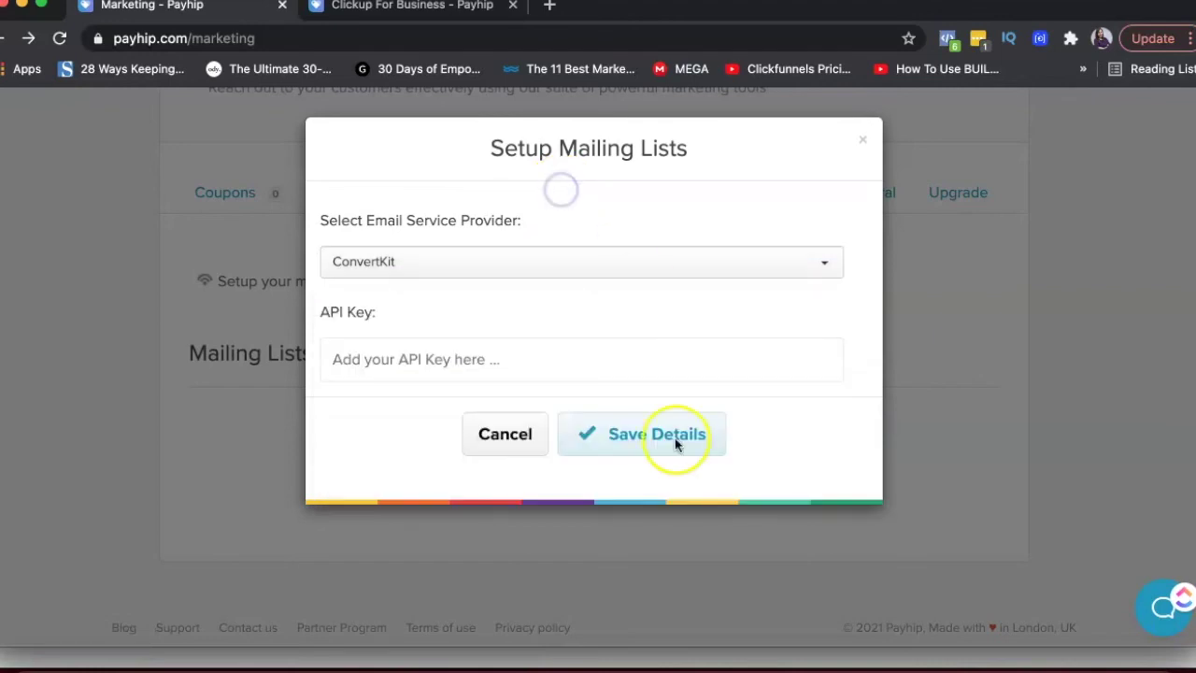
pyautogui.click(514, 451)
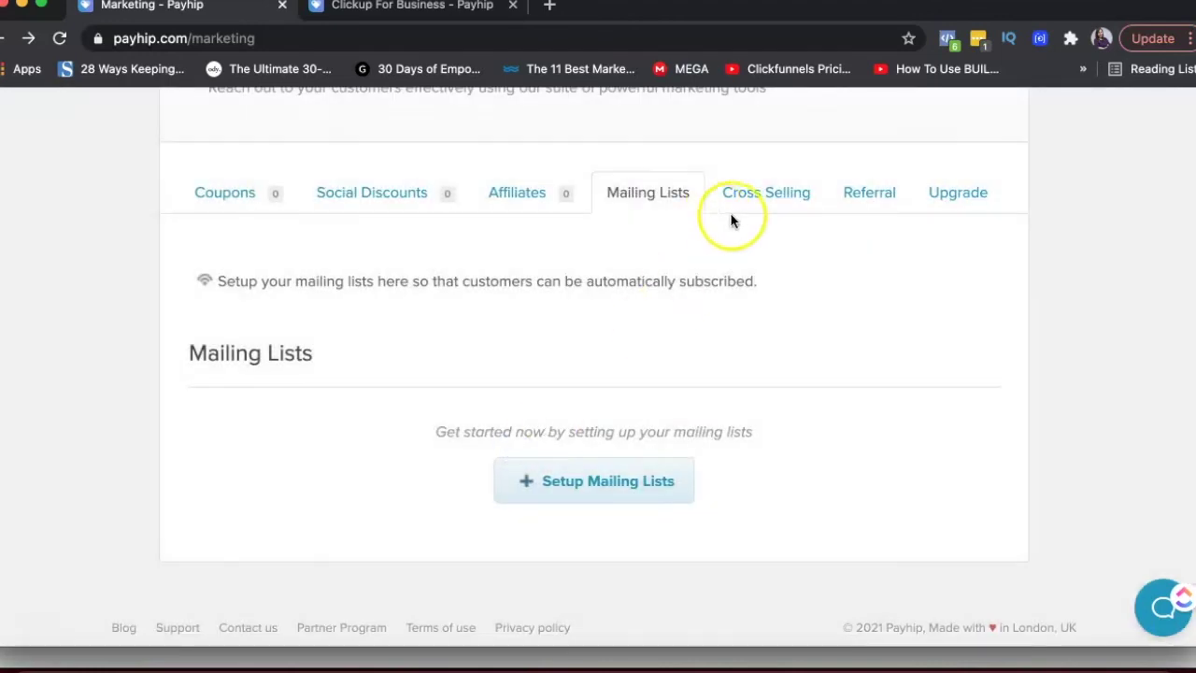
# Step: Open the Cross Selling section of the marketing tools
pyautogui.click(758, 196)
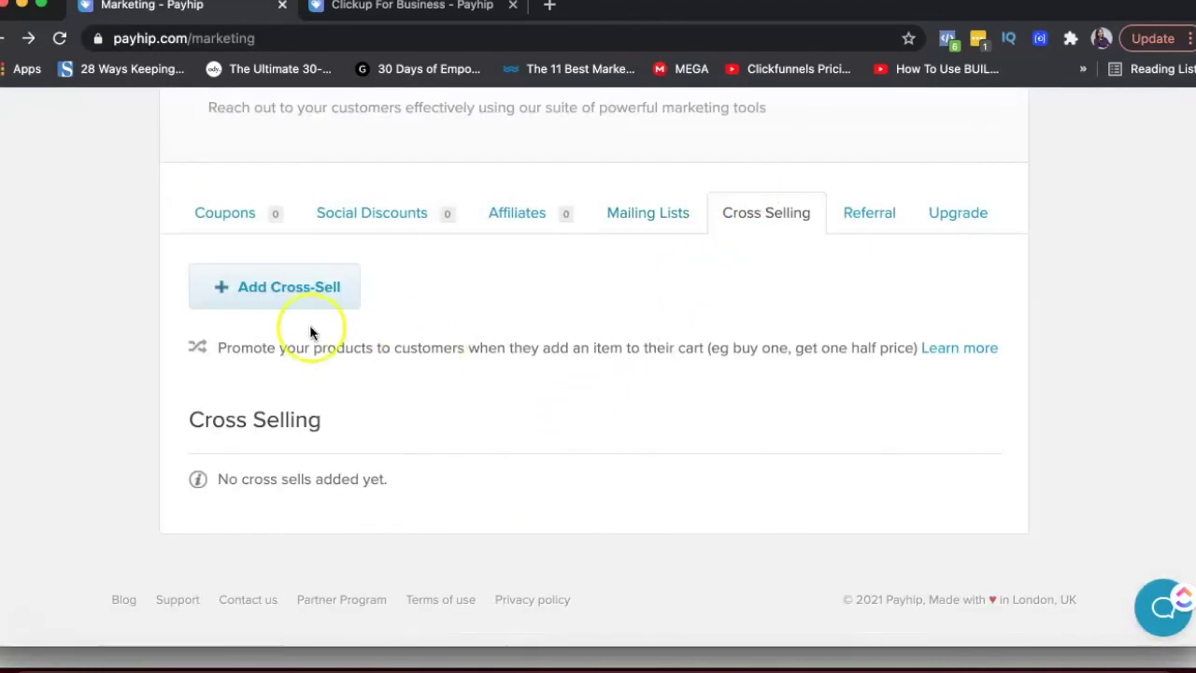
# Step: Start a cross-sell for Clickup For Business, tick Clickup For Business as the discounted product, and cancel without saving
pyautogui.click(297, 297)
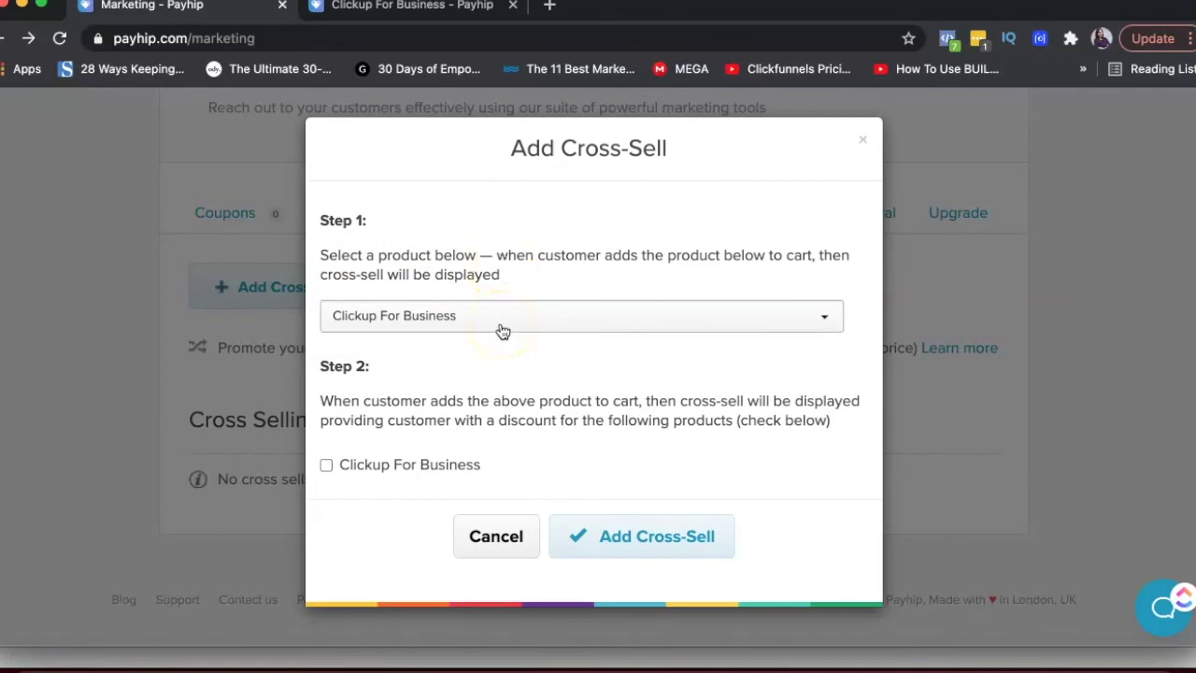
pyautogui.click(329, 467)
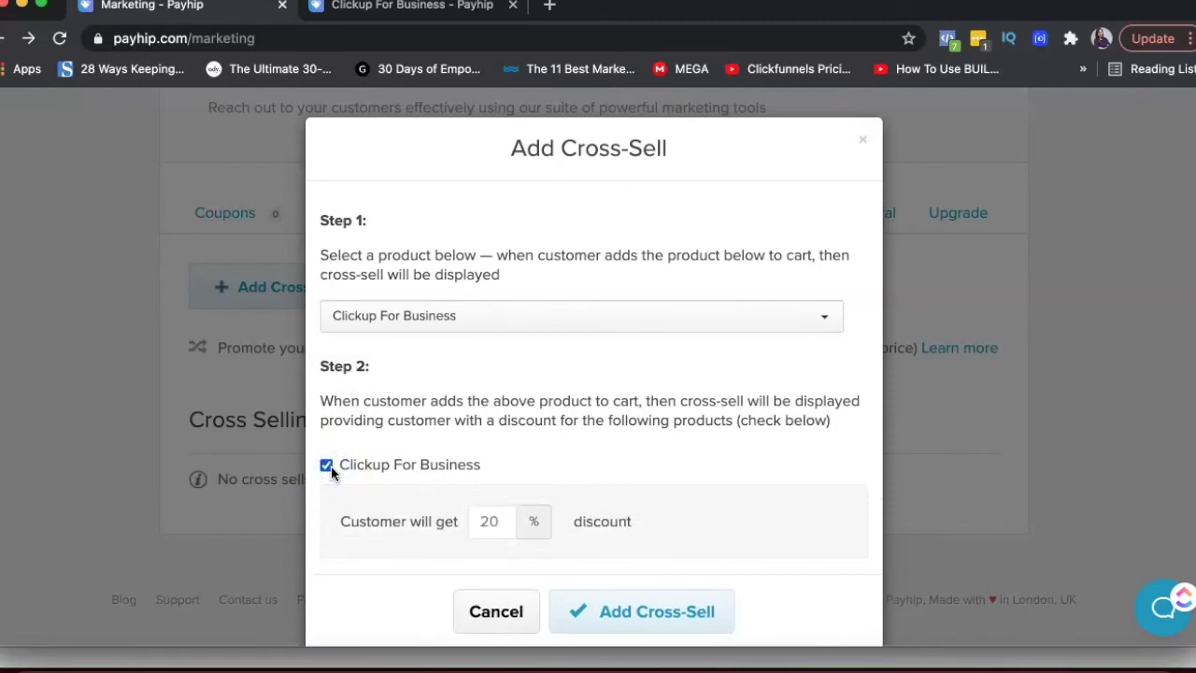
pyautogui.click(477, 614)
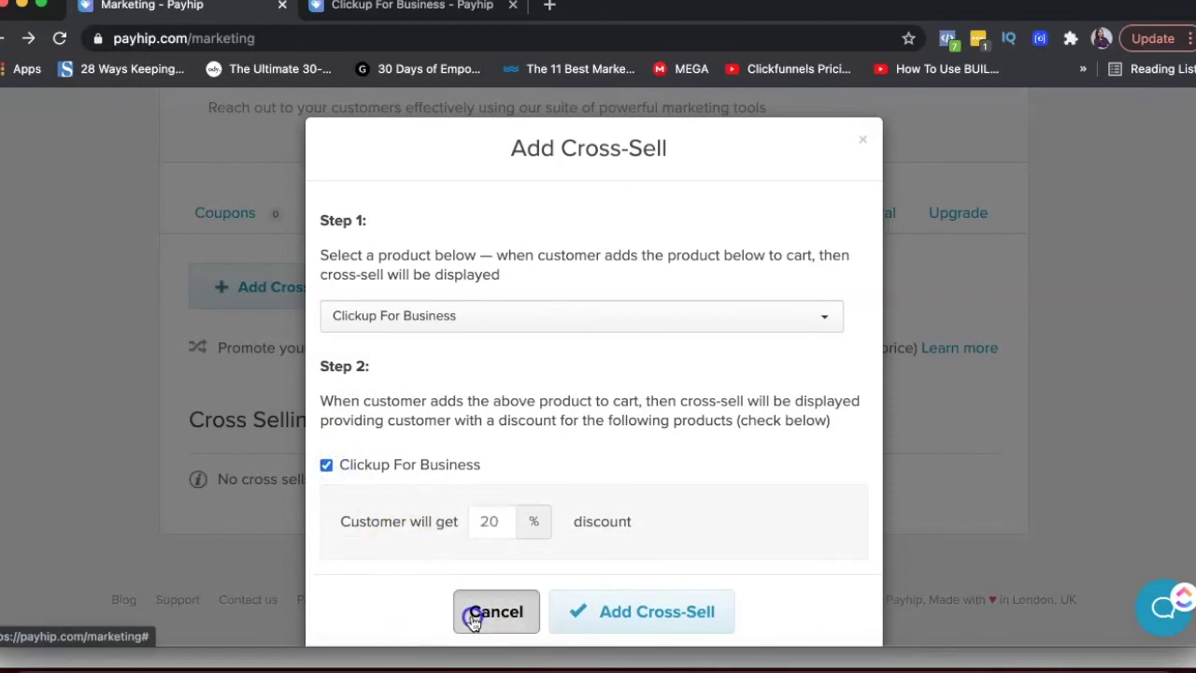
# Step: In the Referral section, start a referral, choose Clickup For Business as its product, and close the form without saving
pyautogui.click(857, 213)
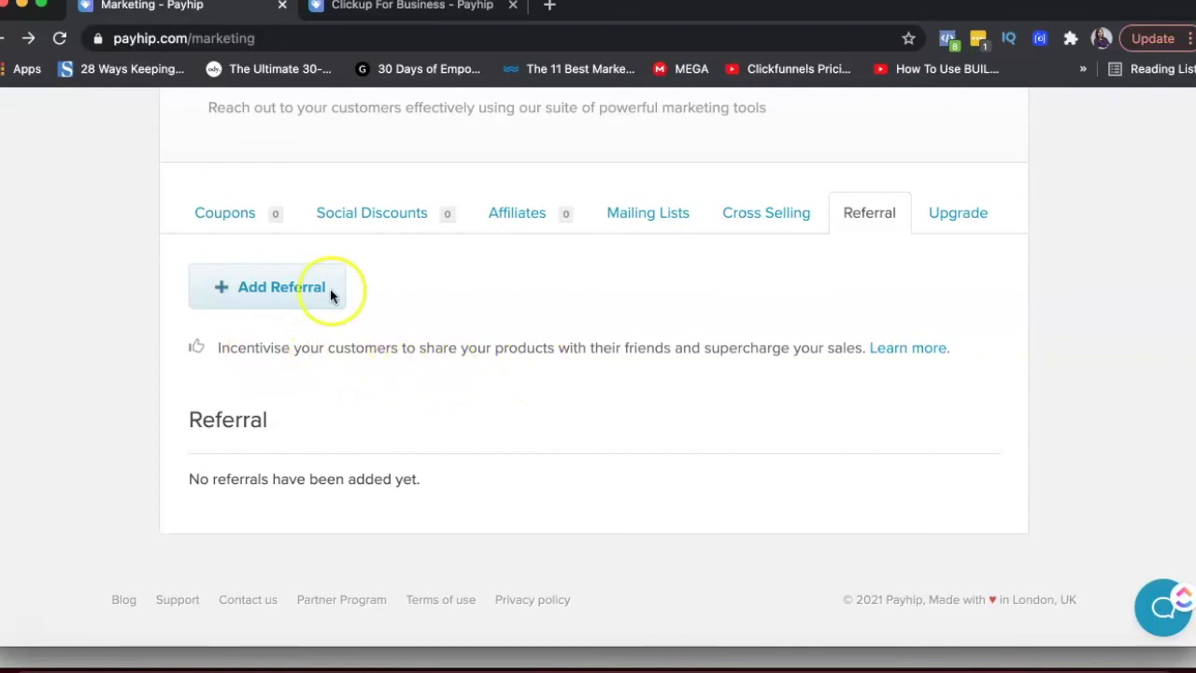
pyautogui.click(285, 286)
pyautogui.click(404, 261)
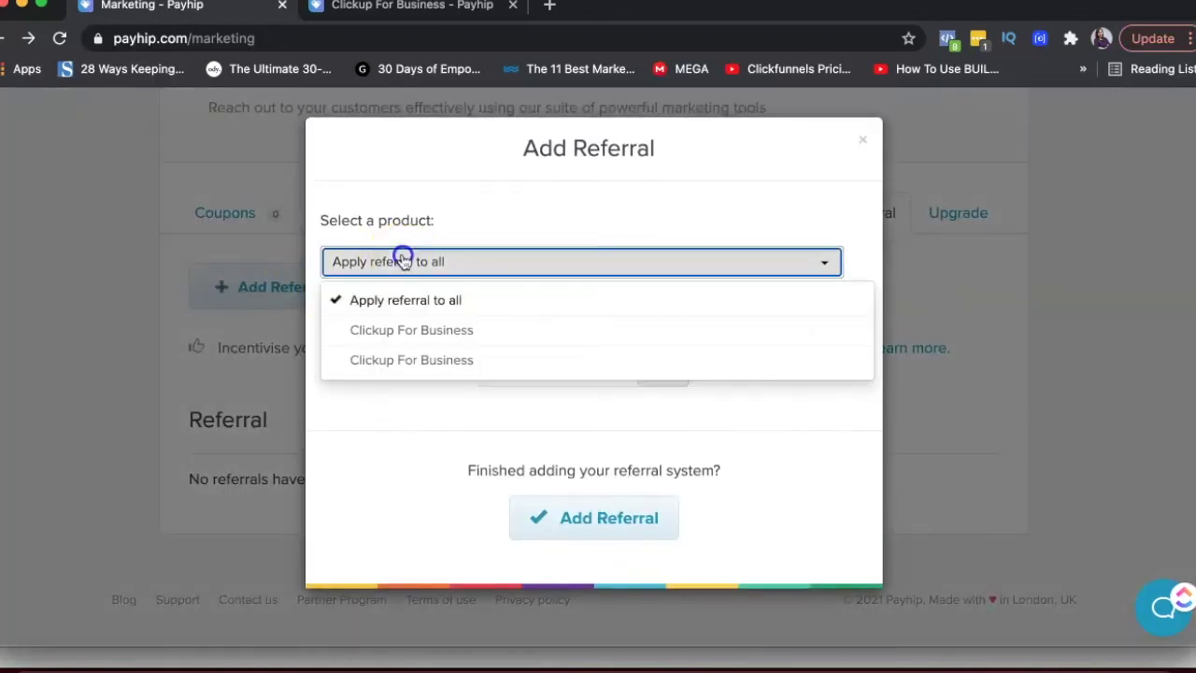
pyautogui.click(414, 336)
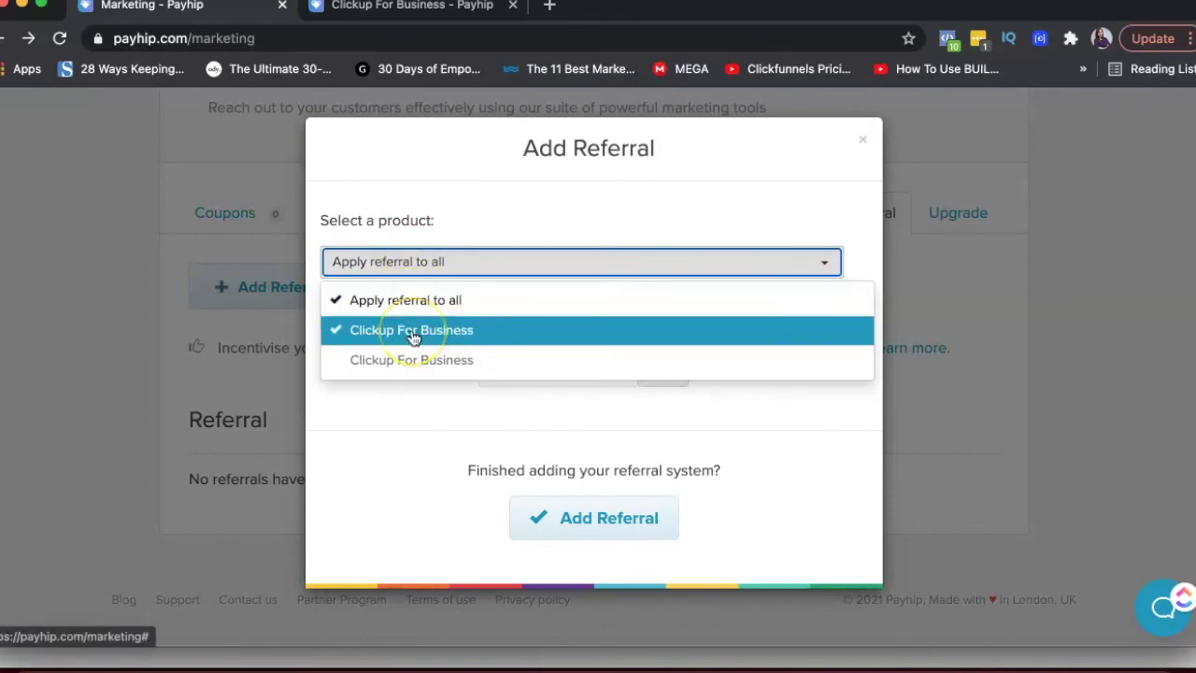
pyautogui.click(434, 219)
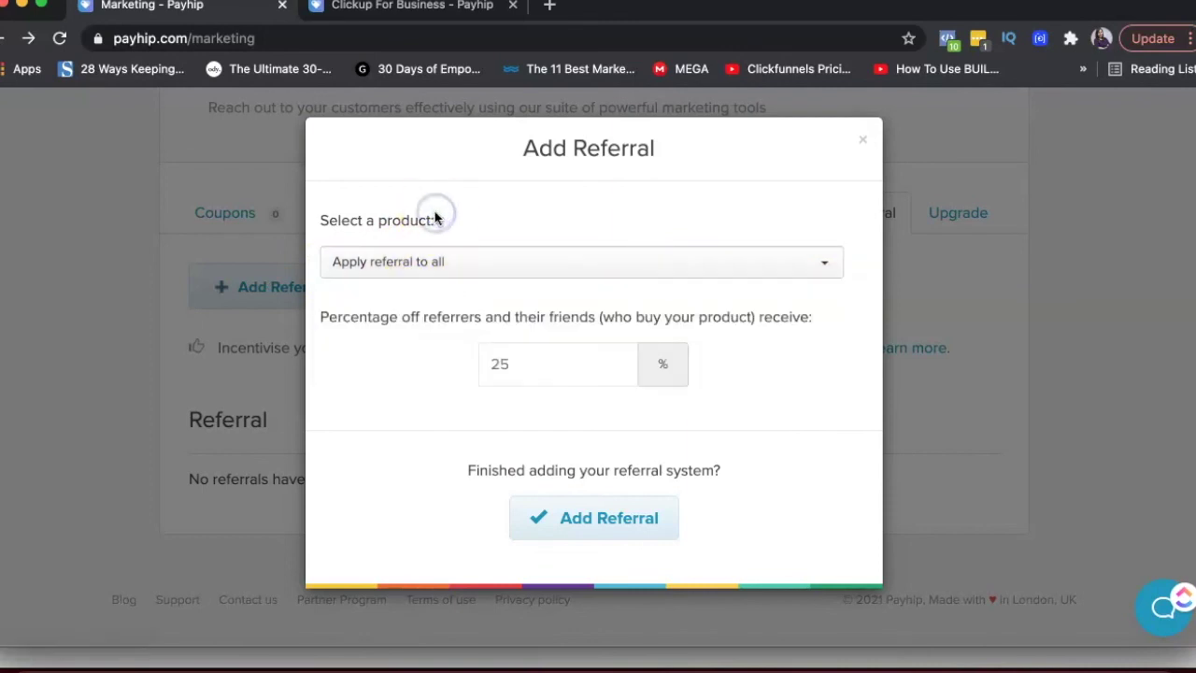
pyautogui.click(427, 260)
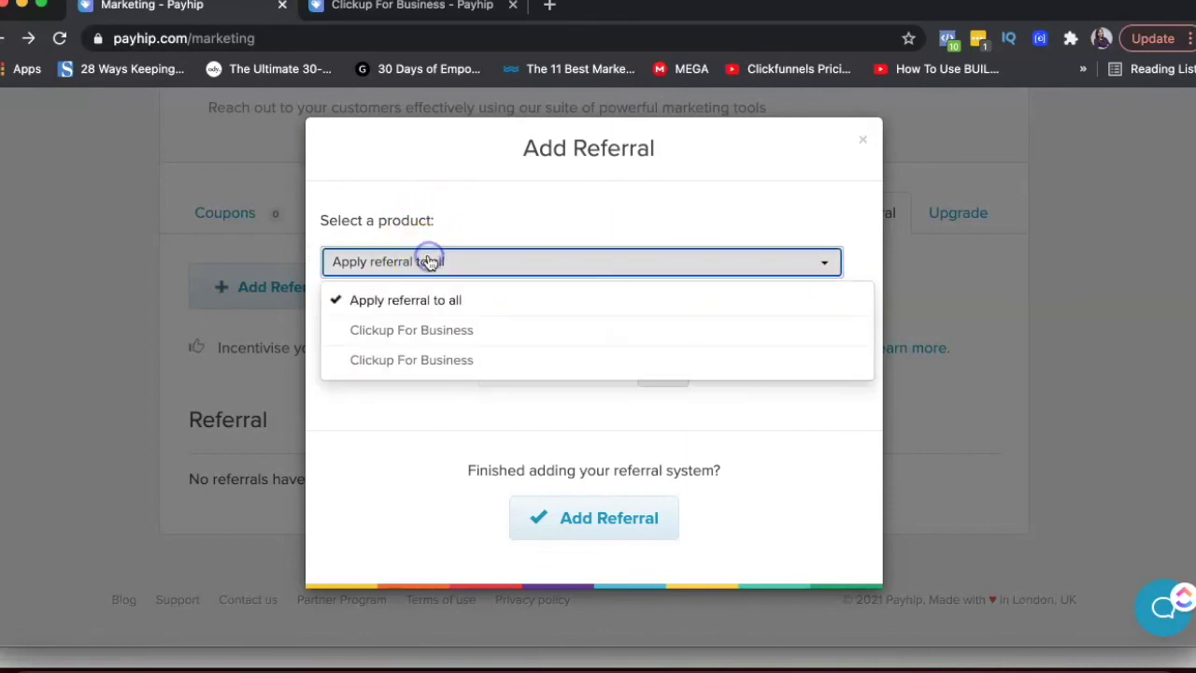
pyautogui.click(414, 330)
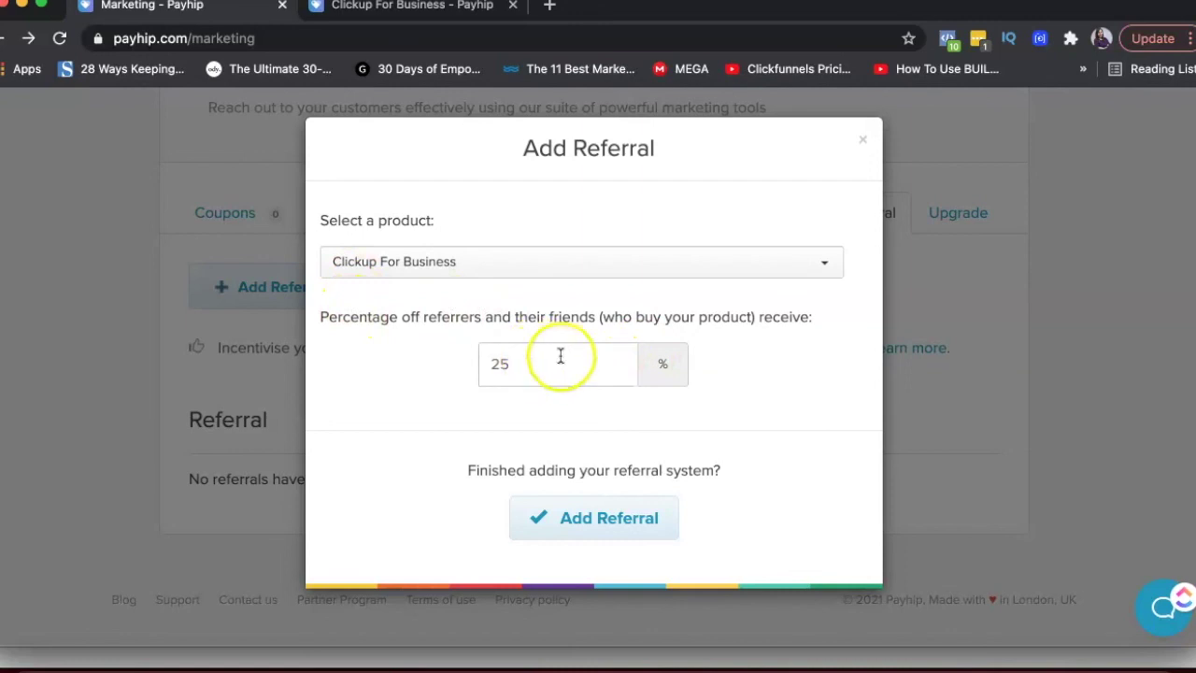
pyautogui.click(847, 146)
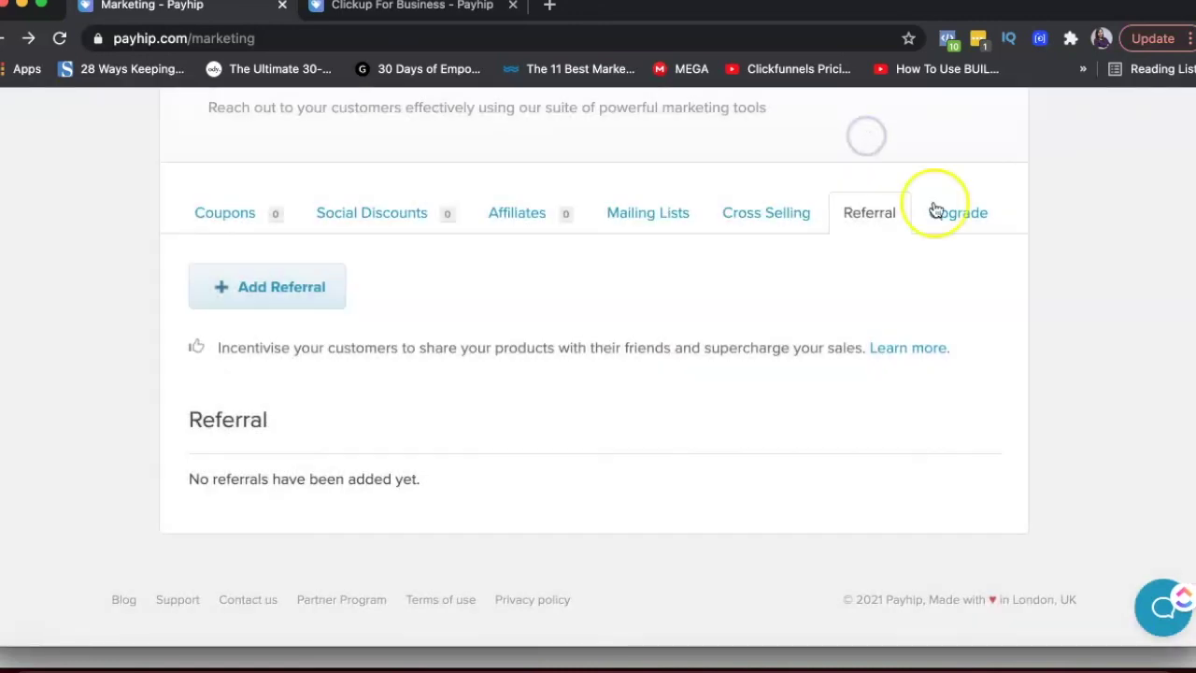
# Step: Open the Upgrade section of the marketing tools and review it
pyautogui.click(941, 213)
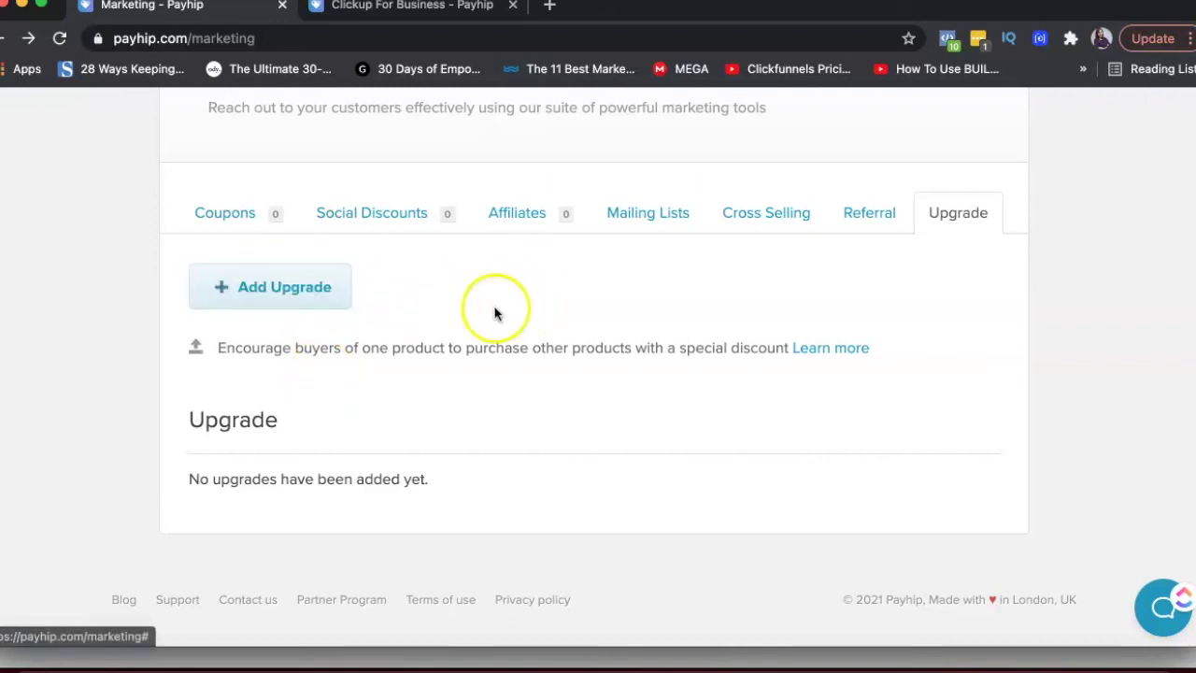
pyautogui.scroll(3, 553, 348)
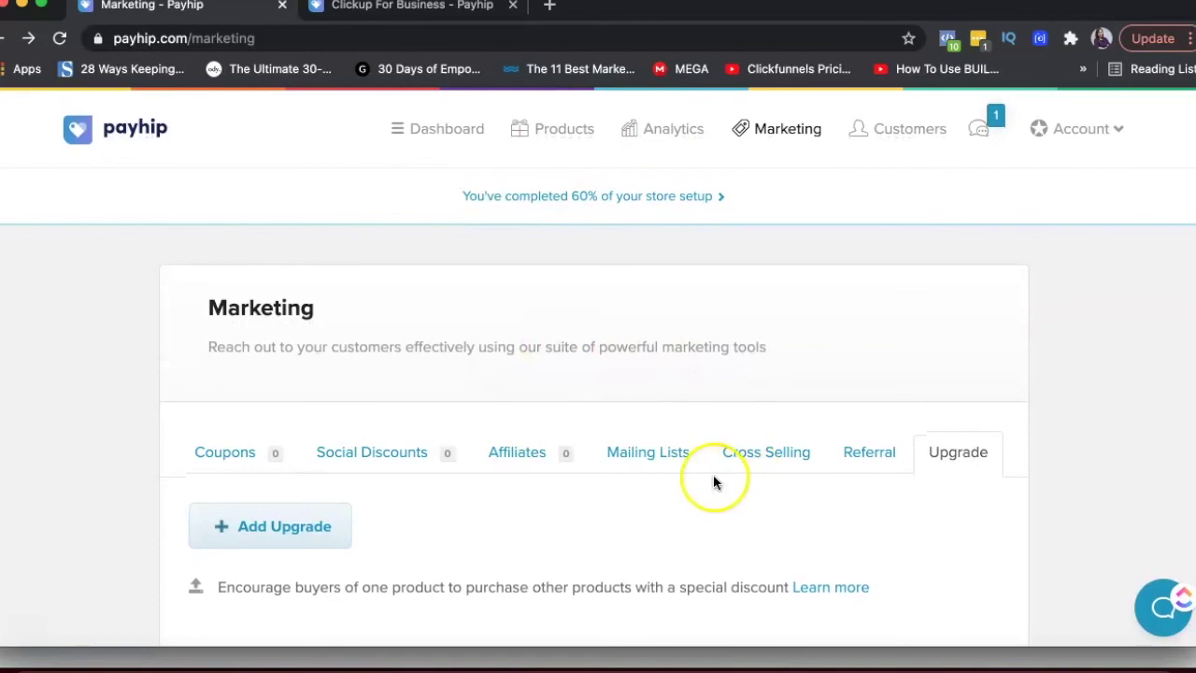
# Step: Review the Customers area with its Subscribers and Followers sections, and return to the dashboard
pyautogui.click(892, 133)
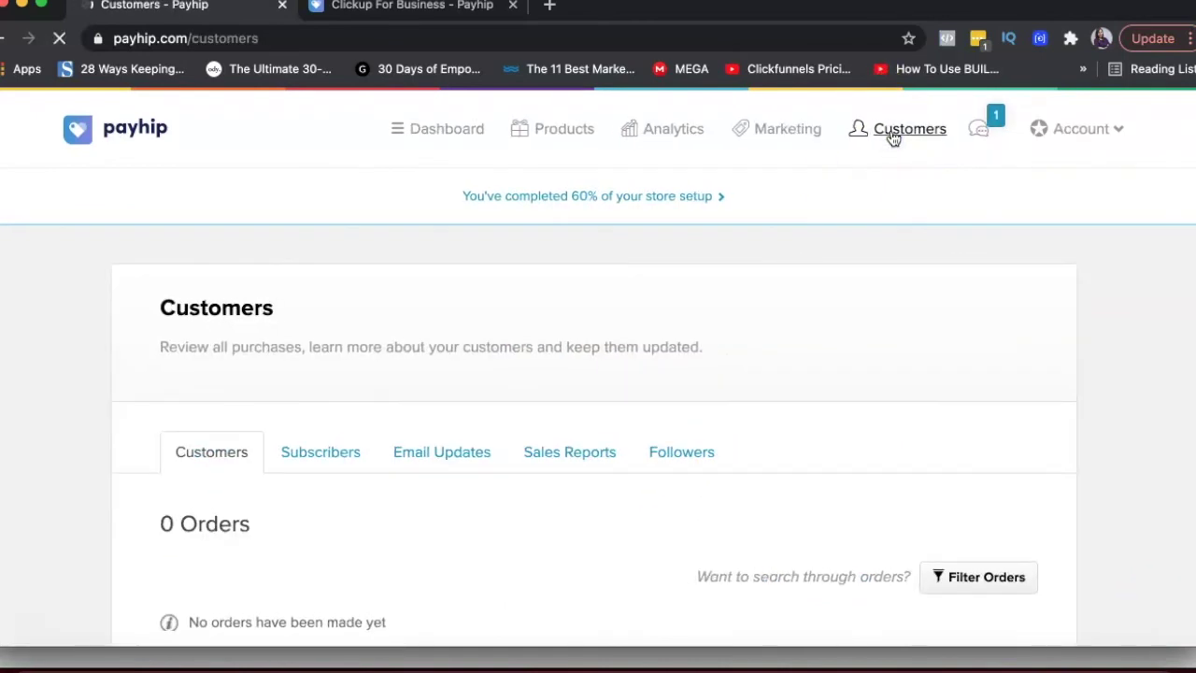
pyautogui.scroll(-2, 695, 448)
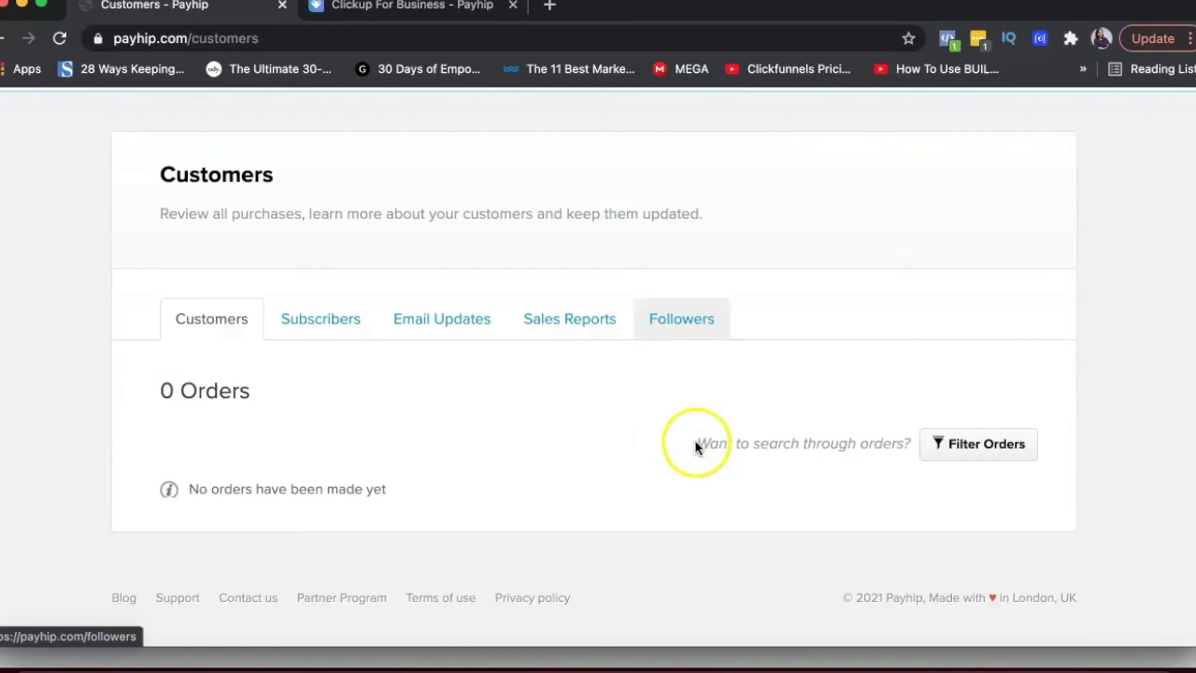
pyautogui.click(347, 334)
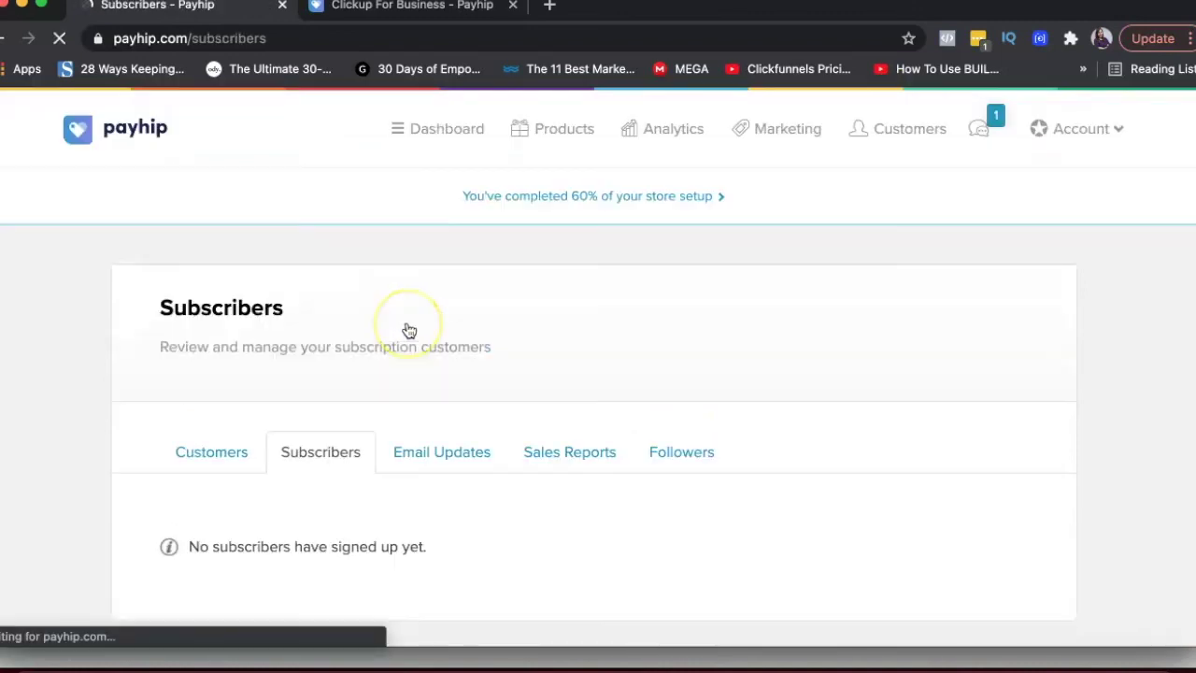
pyautogui.scroll(-2, 409, 331)
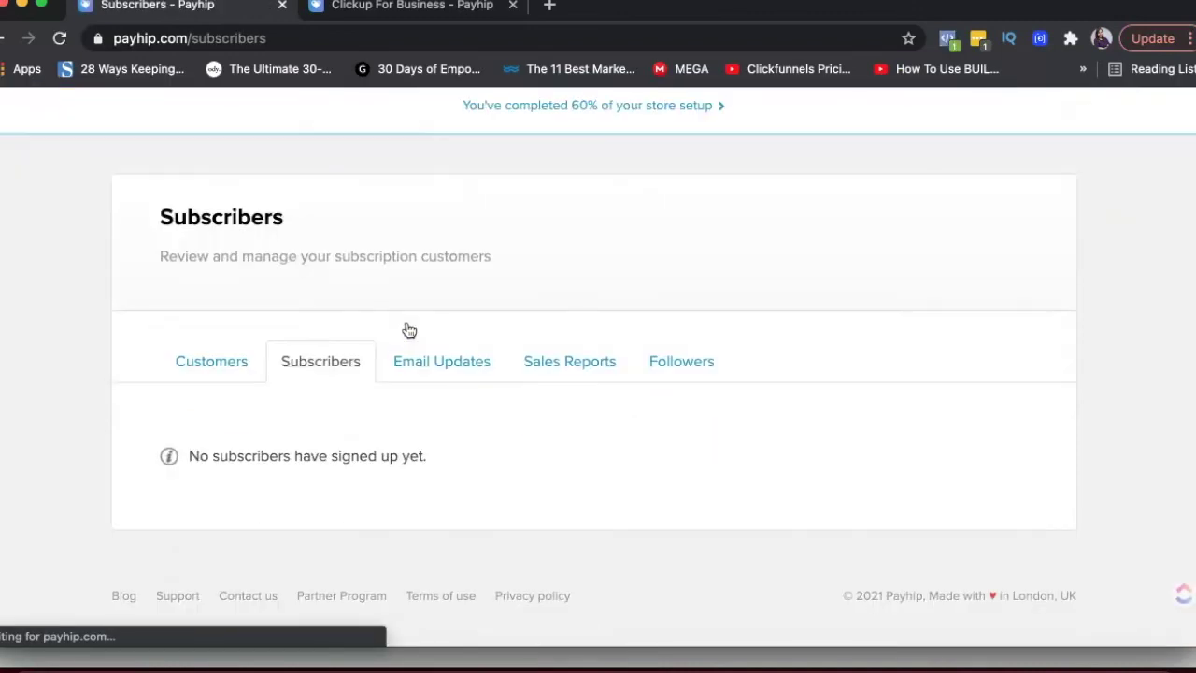
pyautogui.click(691, 379)
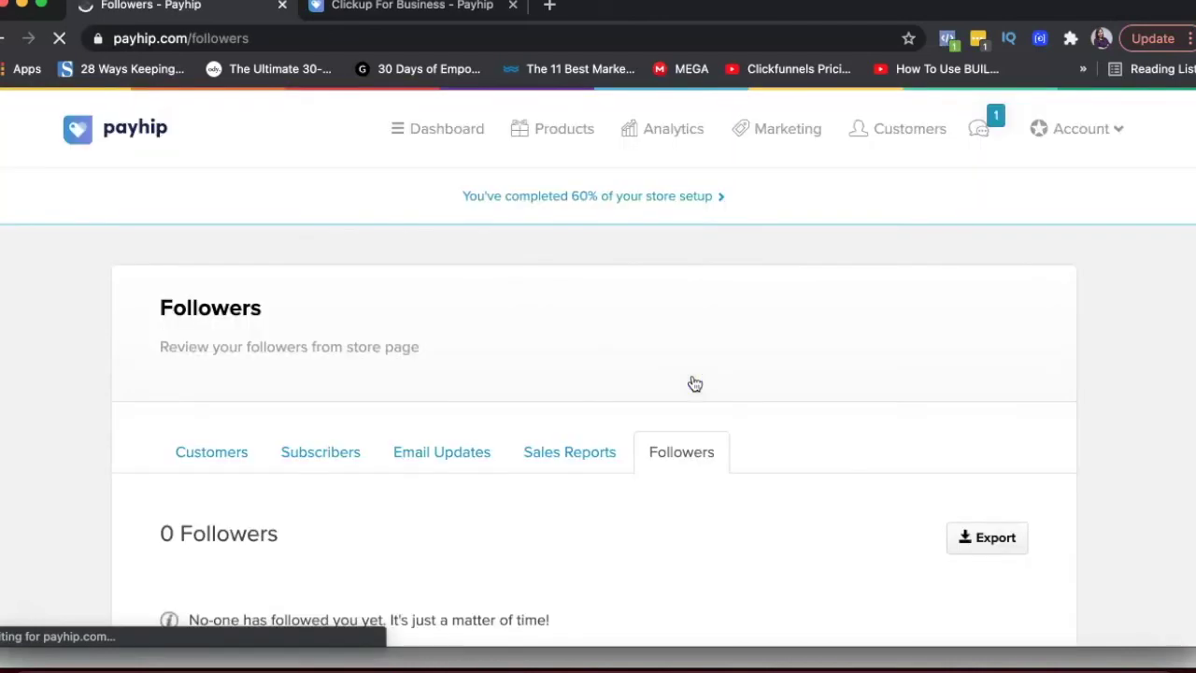
pyautogui.click(435, 135)
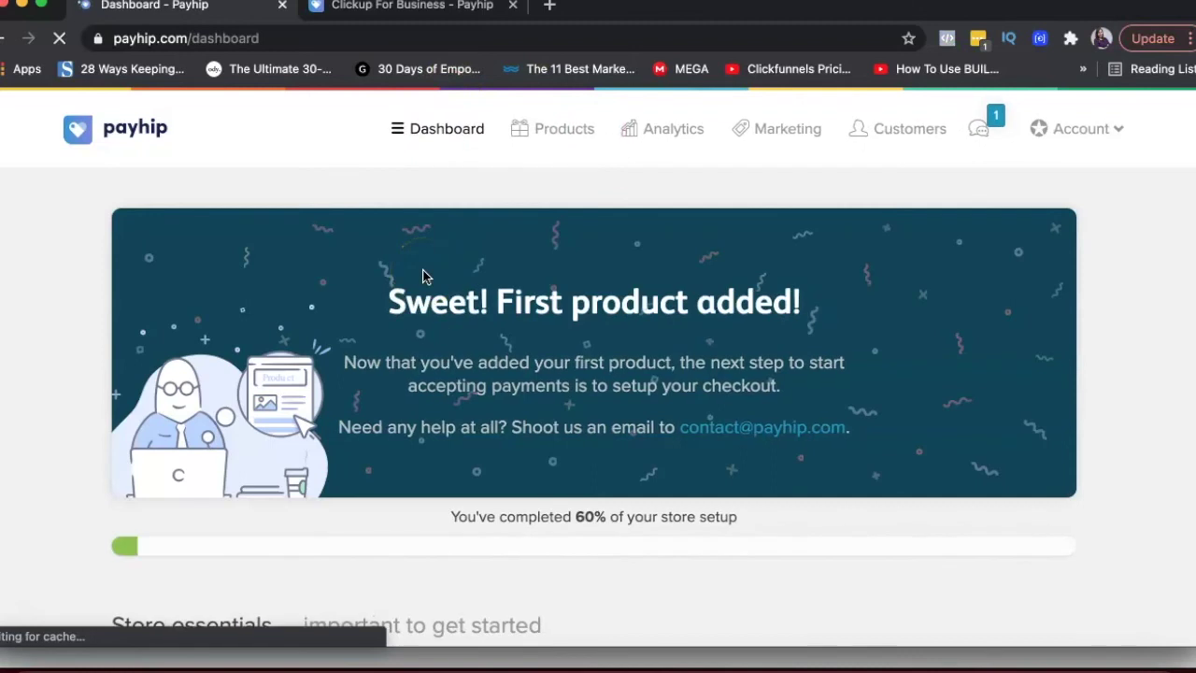